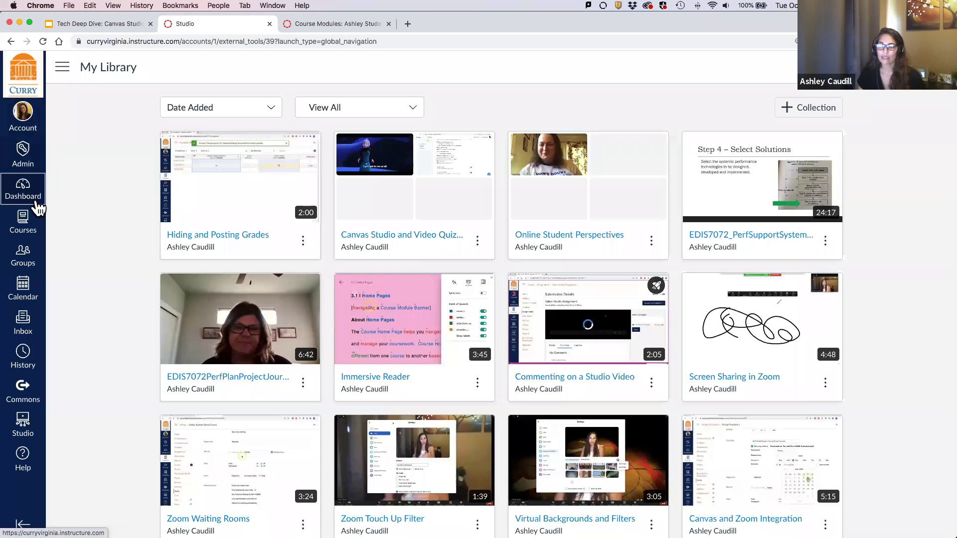
Open Studio's My Library and start adding media from a YouTube link
{"action": "left_click", "coordinate": [36, 433]}
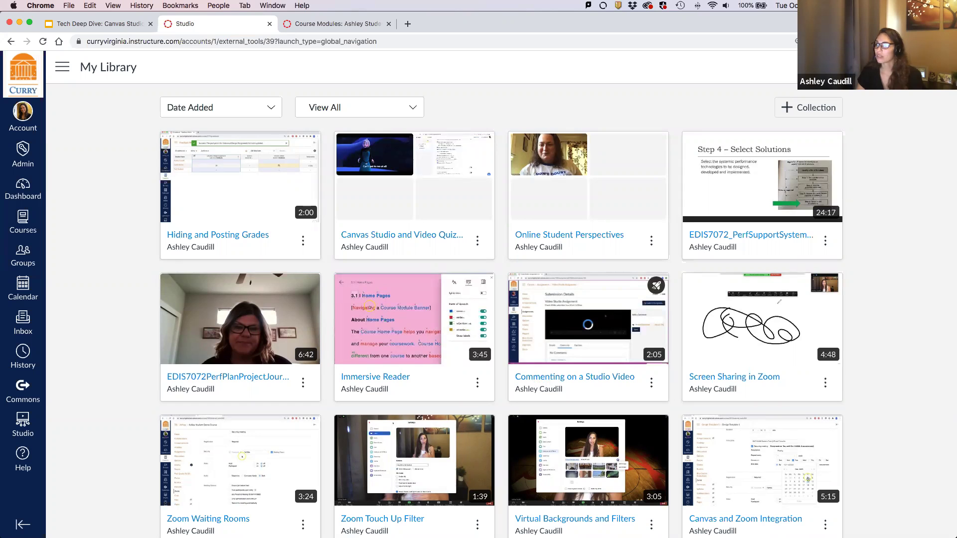
{"action": "left_click", "coordinate": [858, 68]}
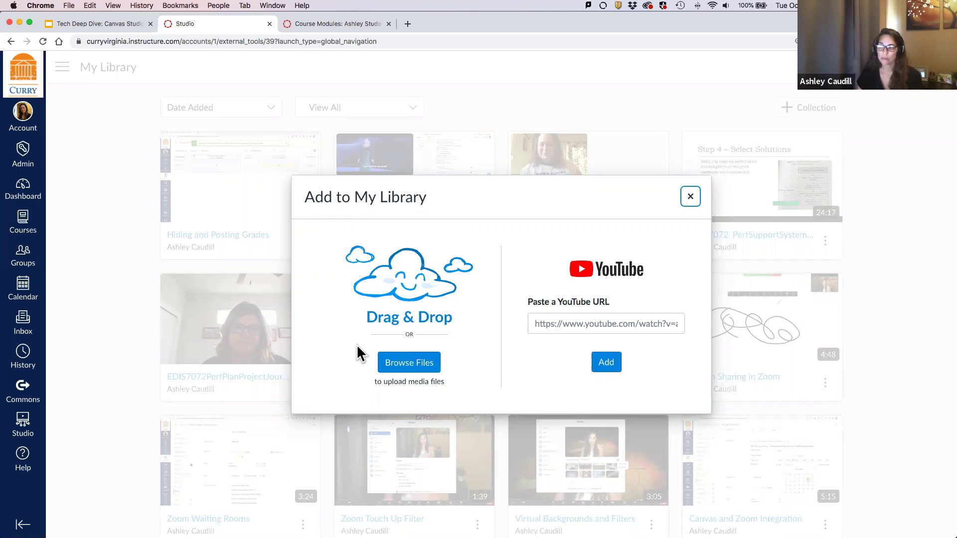
{"action": "left_click", "coordinate": [640, 323]}
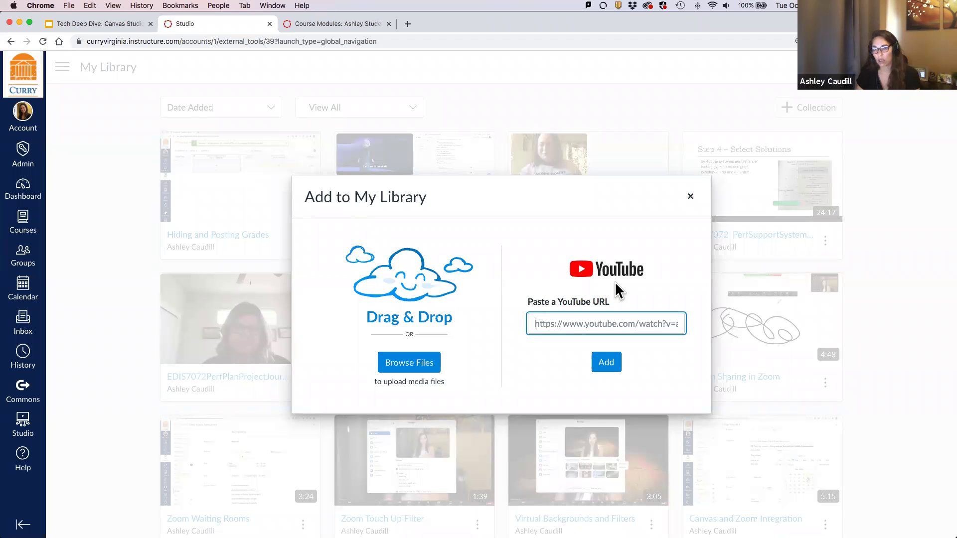
Open YouTube in a new browser tab, start the "You're Welcome (From Moana)" video and pause it
{"action": "left_click", "coordinate": [409, 29]}
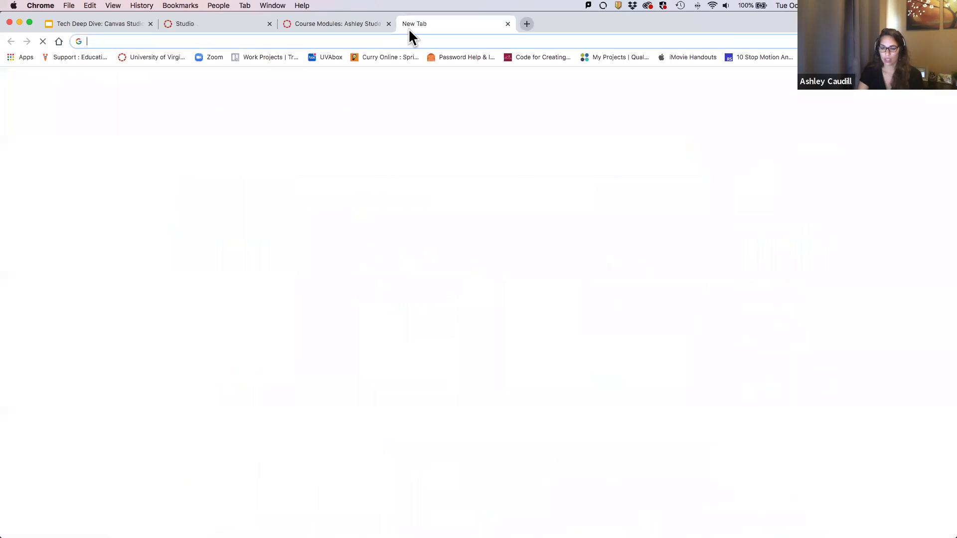
{"action": "type", "text": "you"}
{"action": "key", "text": "Return"}
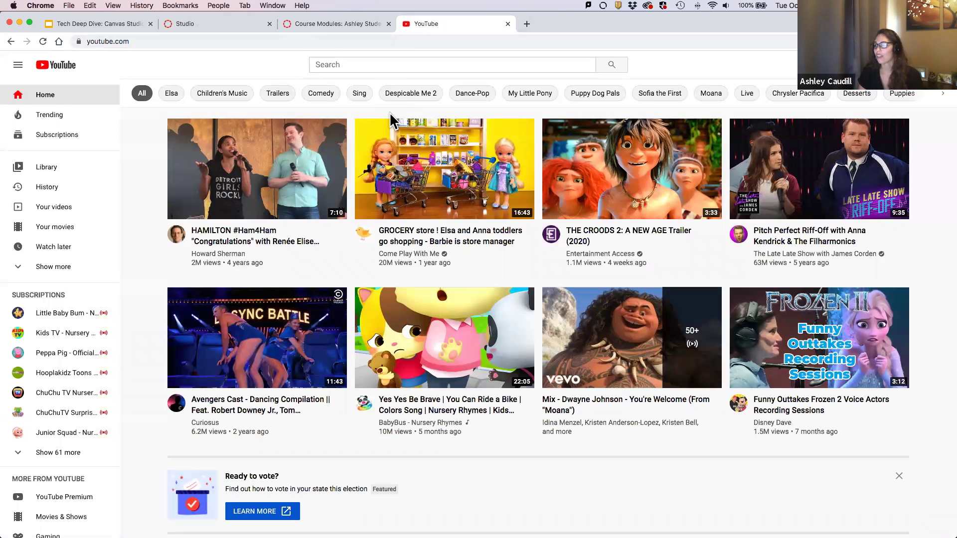
{"action": "left_click", "coordinate": [593, 398]}
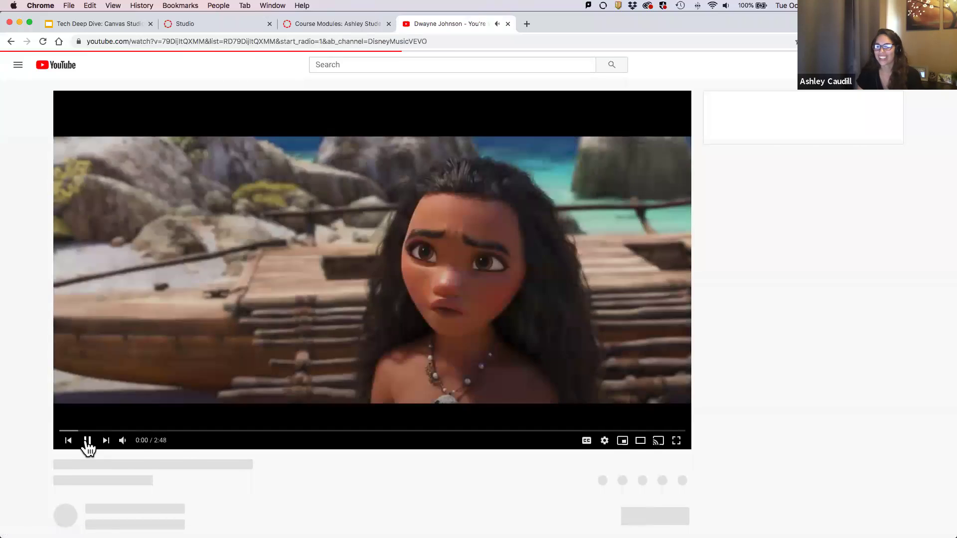
{"action": "left_click", "coordinate": [86, 437]}
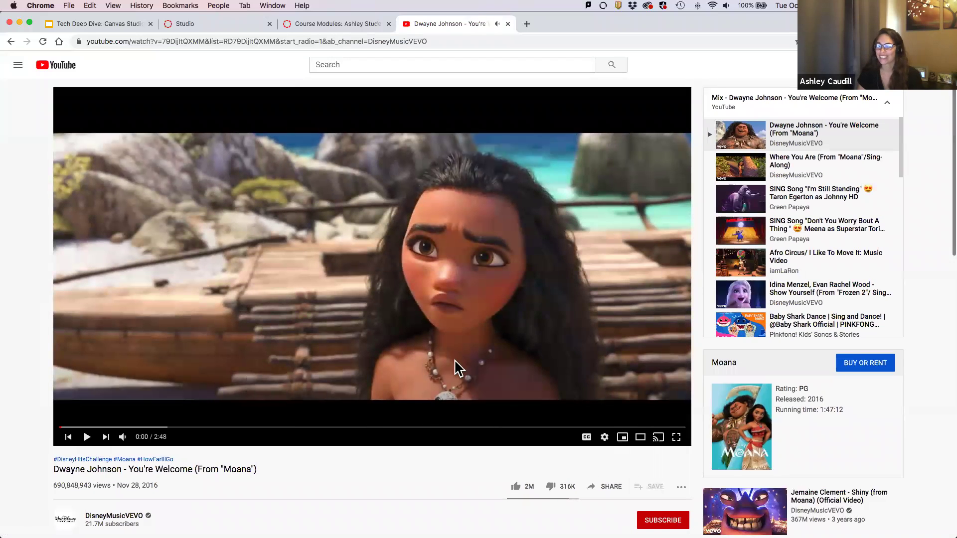
Copy the YouTube video's full URL and use it to add the video to My Library in Studio
{"action": "left_click", "coordinate": [273, 41]}
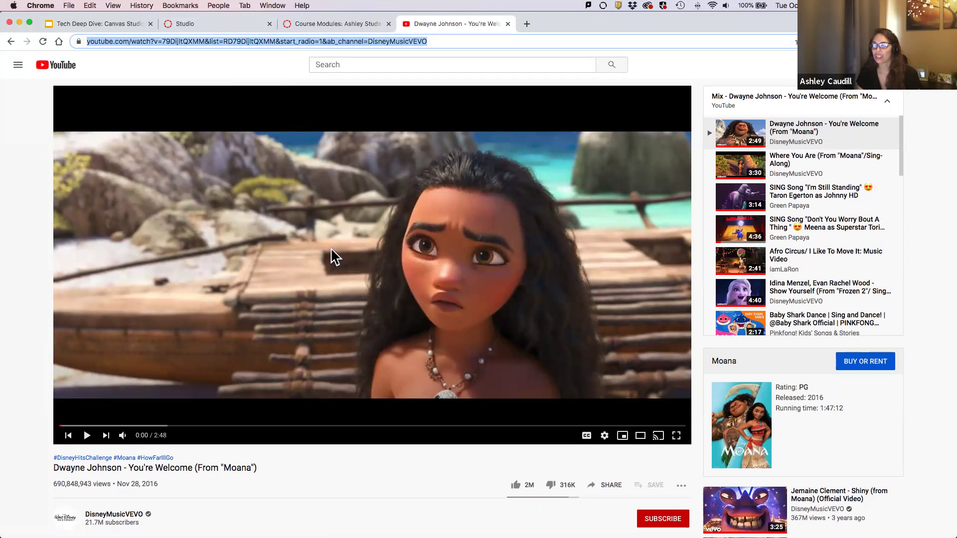
{"action": "left_click", "coordinate": [270, 41]}
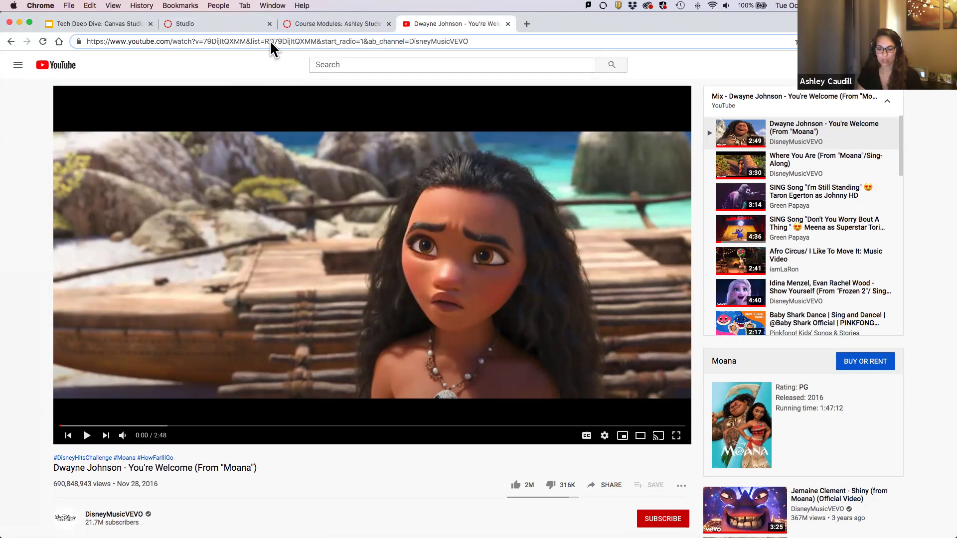
{"action": "triple_click", "coordinate": [270, 41]}
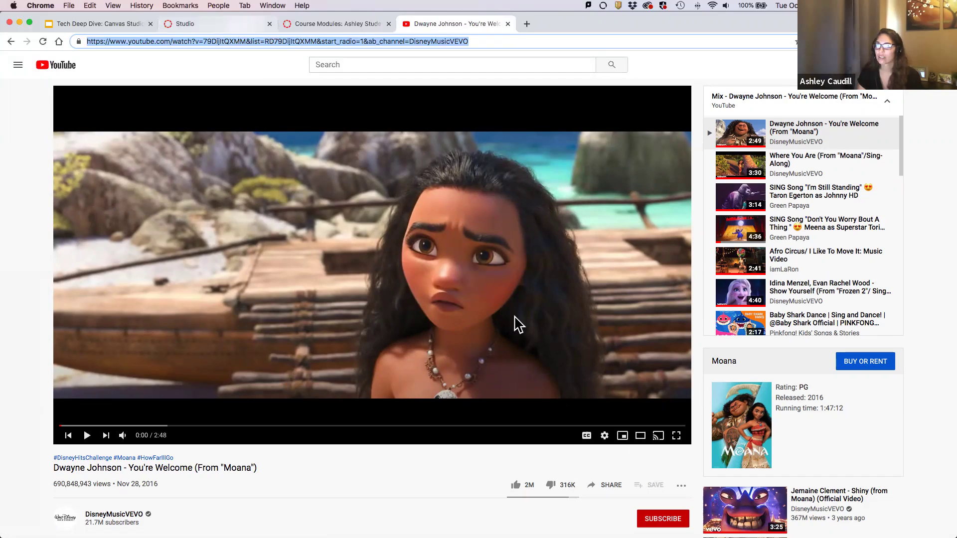
{"action": "key", "text": "super+2"}
{"action": "key", "text": "super+v"}
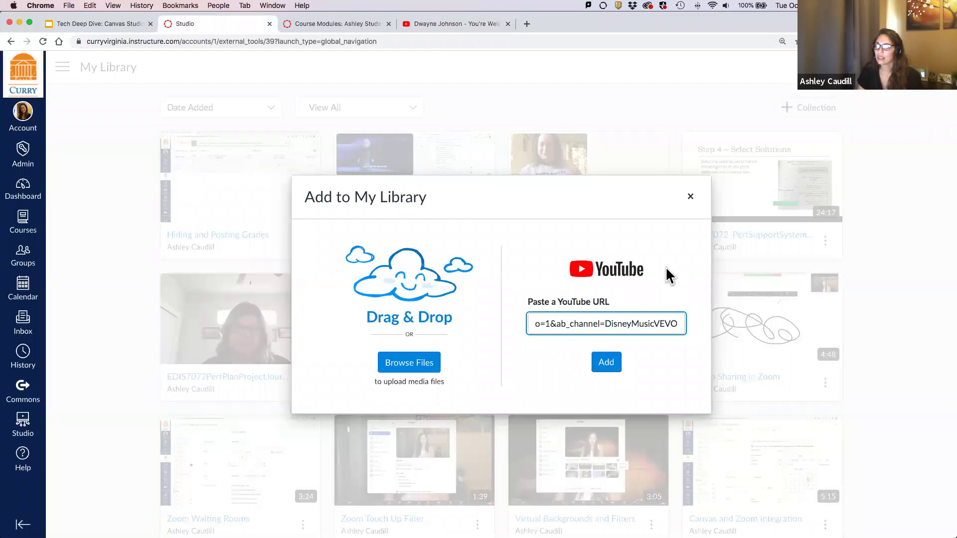
{"action": "left_click", "coordinate": [607, 368]}
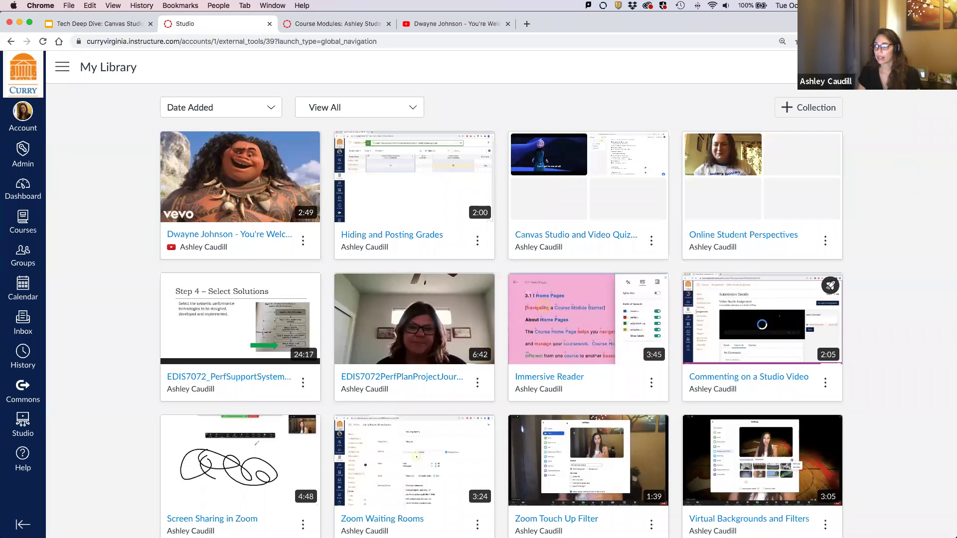
Try to launch Studio's screen capture through Screen Recorder Launcher, and dismiss the download dialog
{"action": "left_click", "coordinate": [875, 68]}
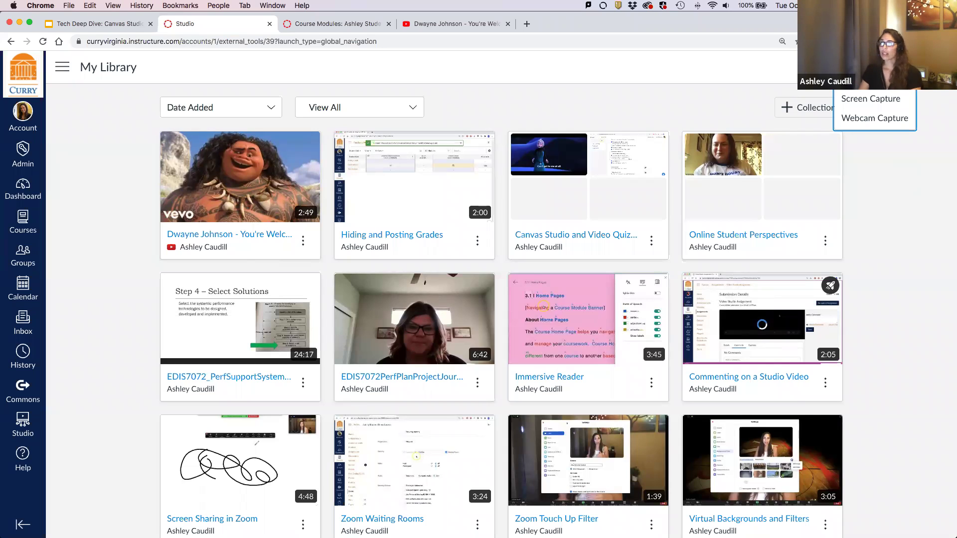
{"action": "left_click", "coordinate": [891, 101]}
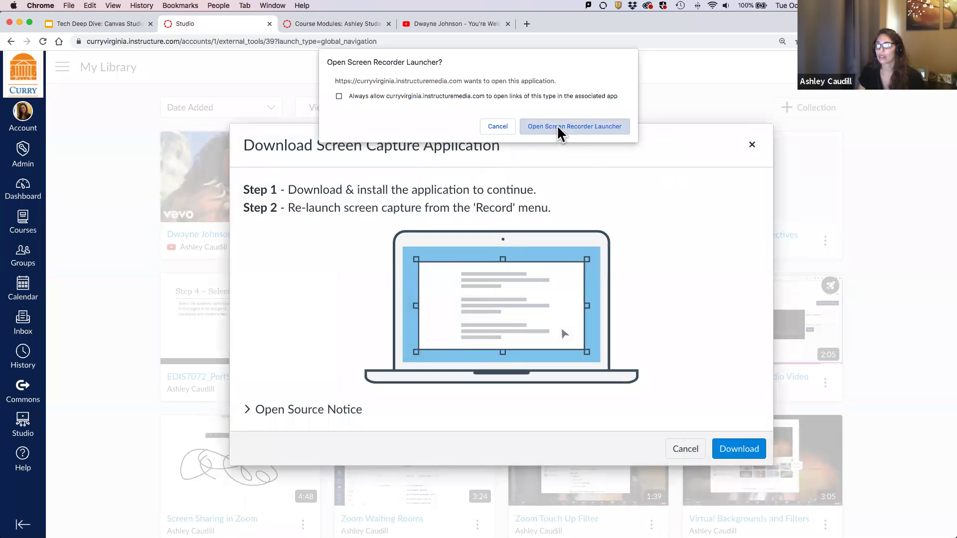
{"action": "left_click", "coordinate": [560, 130]}
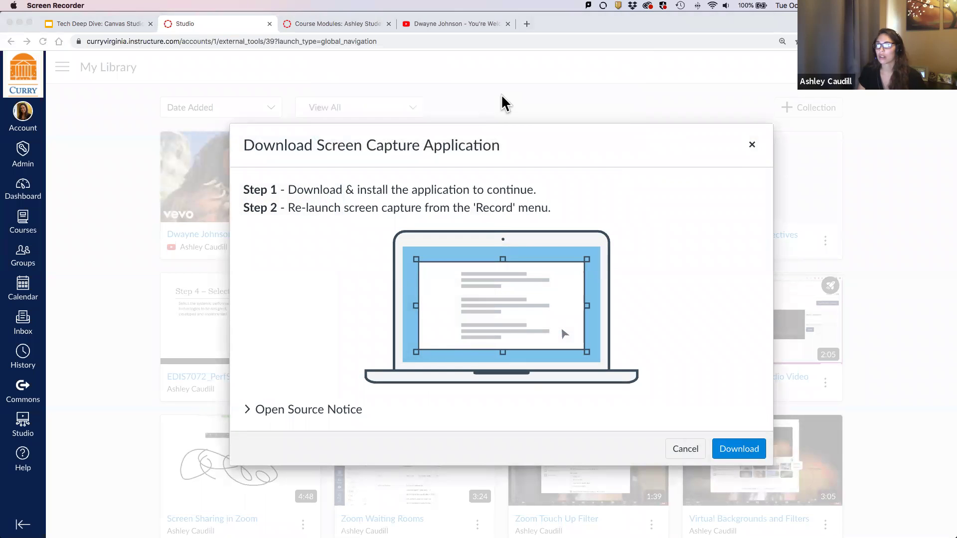
{"action": "left_click", "coordinate": [752, 148]}
{"action": "left_click", "coordinate": [752, 148]}
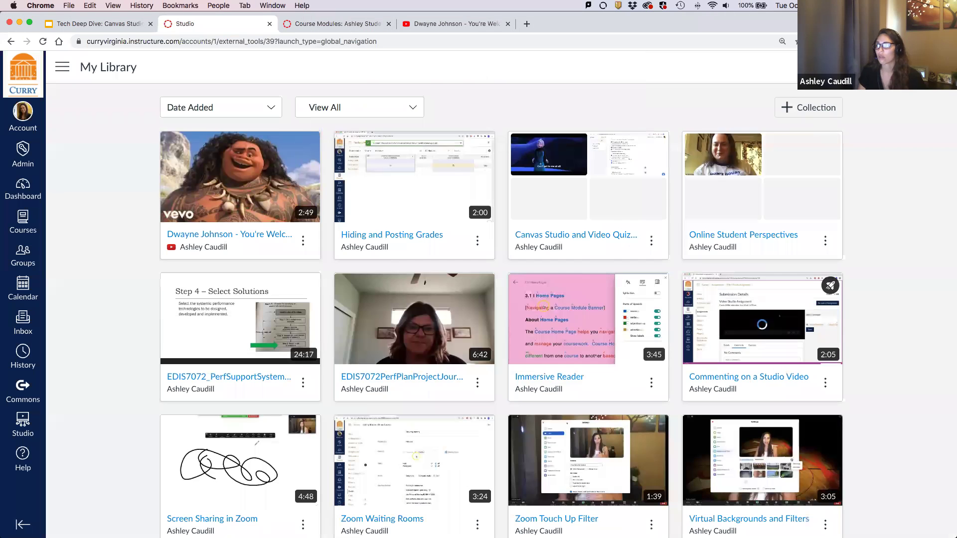
Relaunch Studio's screen capture with Screen Recorder Launcher and close the application download dialog behind the recorder
{"action": "left_click", "coordinate": [868, 70]}
{"action": "left_click", "coordinate": [867, 100]}
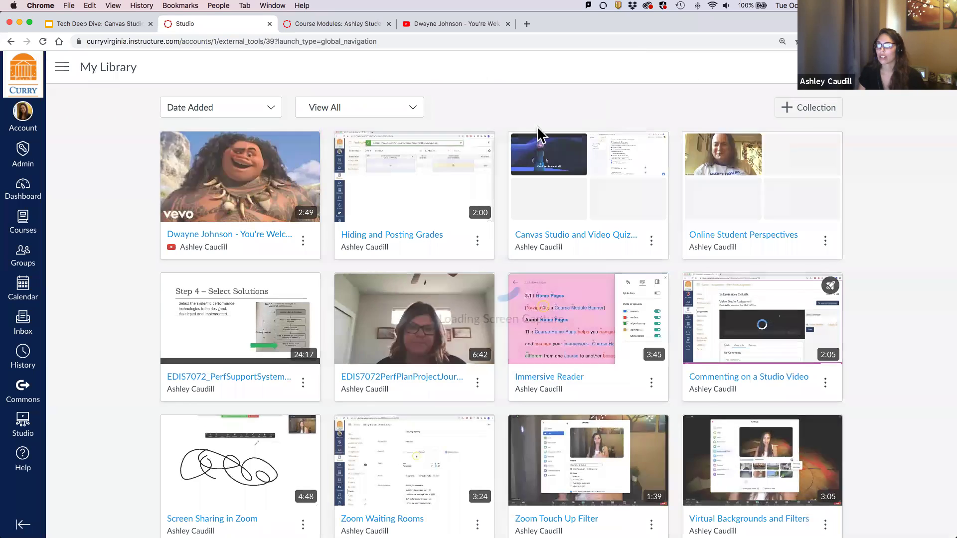
{"action": "left_click", "coordinate": [592, 129]}
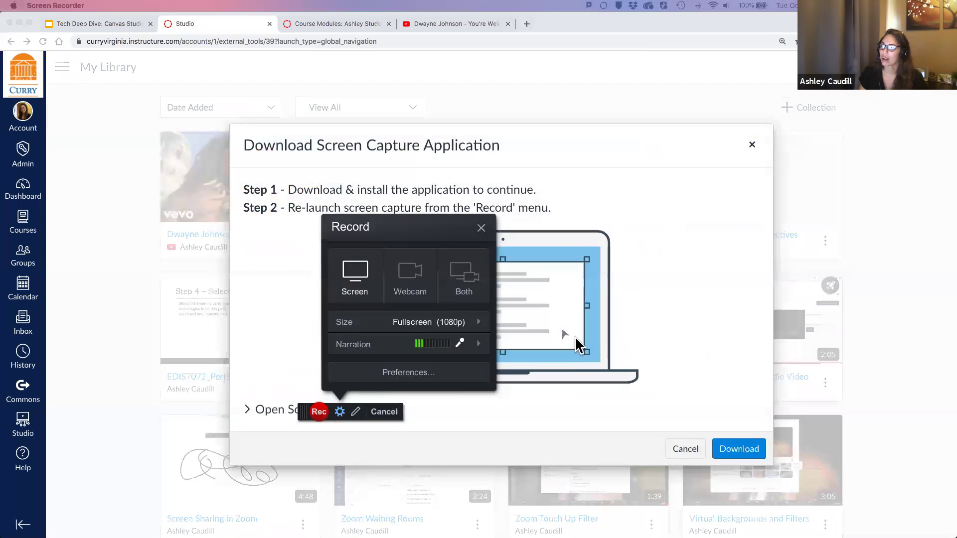
{"action": "left_click", "coordinate": [751, 145]}
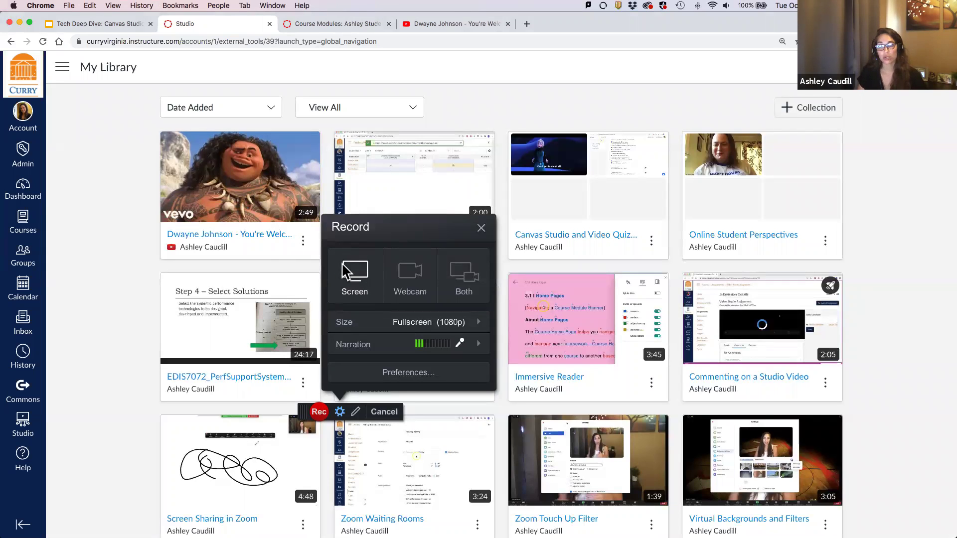
Preview the recorder's Webcam mode and switch it to capture both screen and webcam
{"action": "left_click", "coordinate": [414, 284]}
{"action": "left_click", "coordinate": [411, 277]}
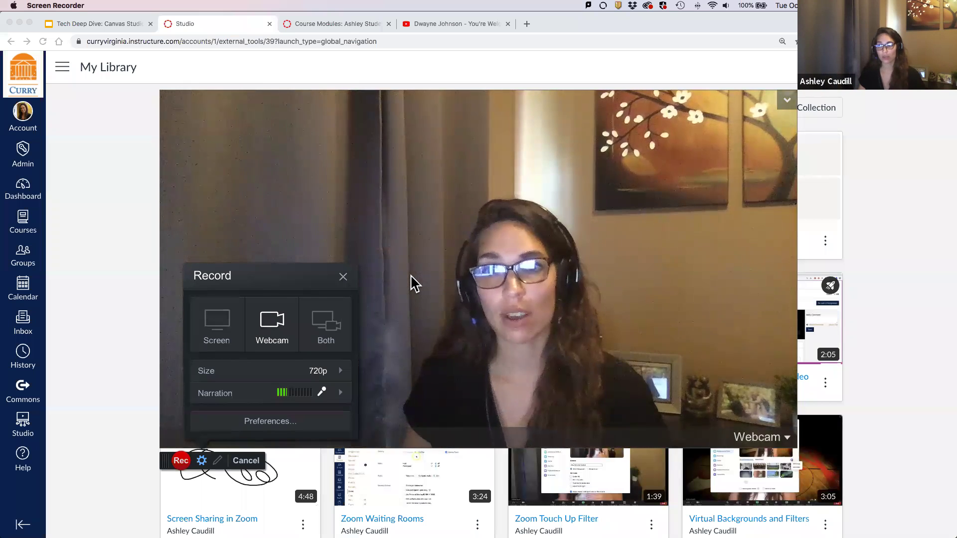
{"action": "left_click", "coordinate": [332, 323]}
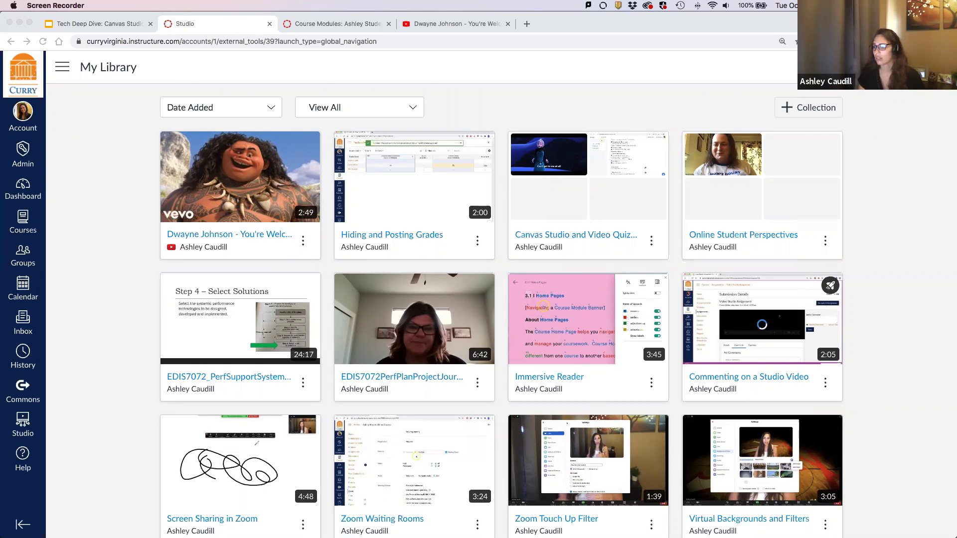
Quit the running Screen Recorder Launcher and reopen it from a fresh Studio screen capture request
{"action": "mouse_move", "coordinate": [634, 518]}
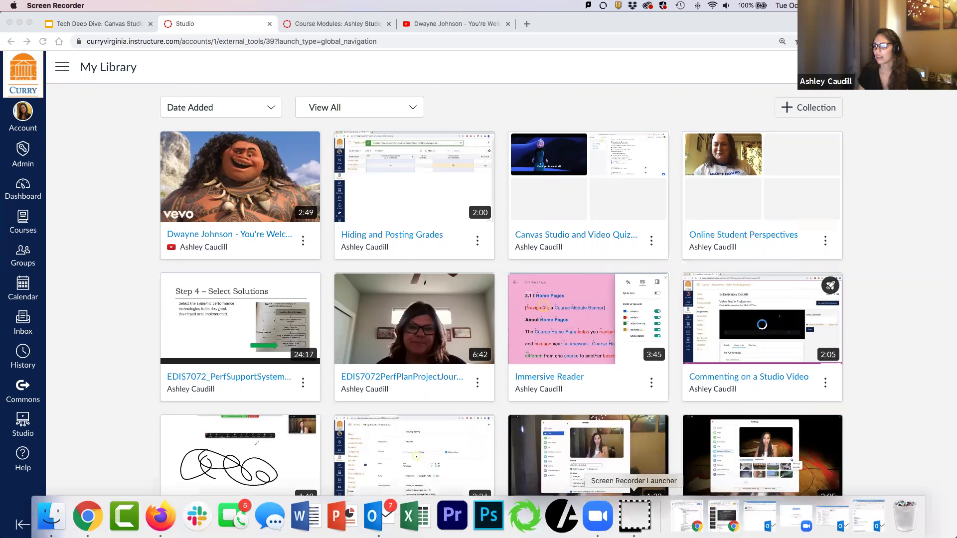
{"action": "right_click", "coordinate": [634, 514]}
{"action": "left_click", "coordinate": [636, 477]}
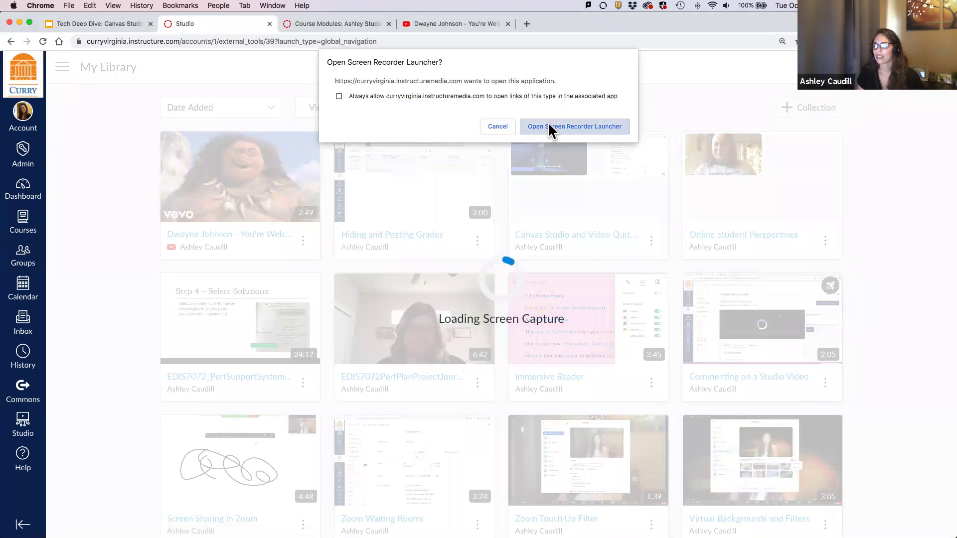
{"action": "left_click", "coordinate": [549, 125]}
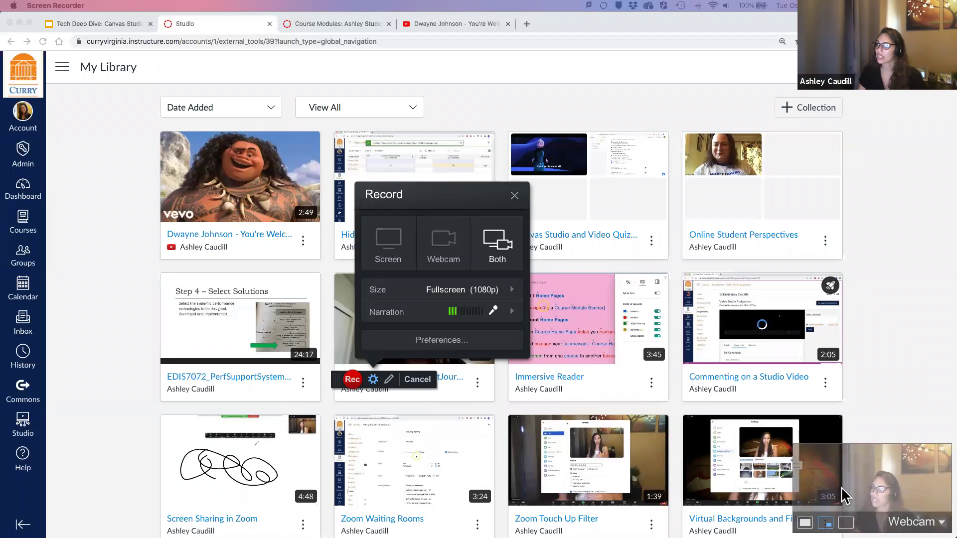
Switch the recorder to screen-only capture and try the 720p recording size
{"action": "left_click", "coordinate": [392, 243]}
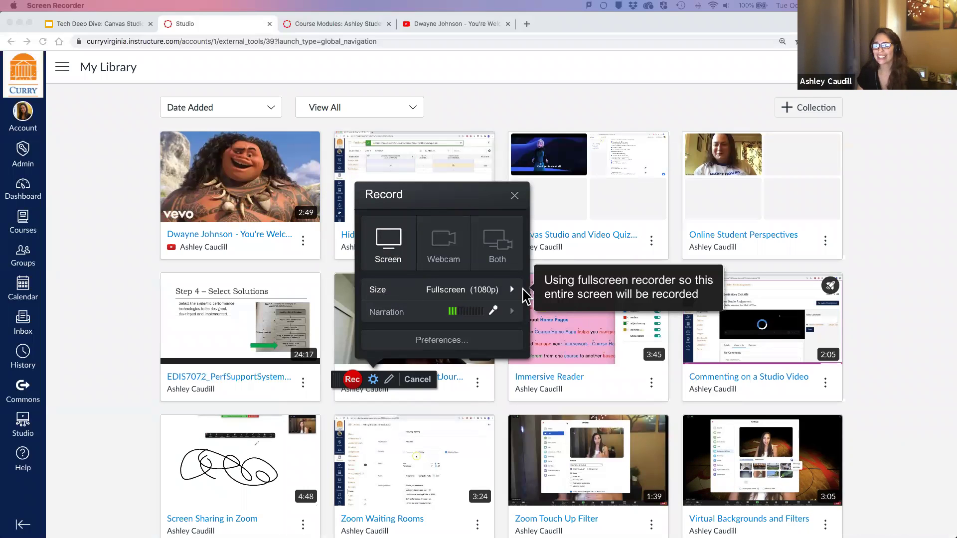
{"action": "left_click", "coordinate": [410, 298]}
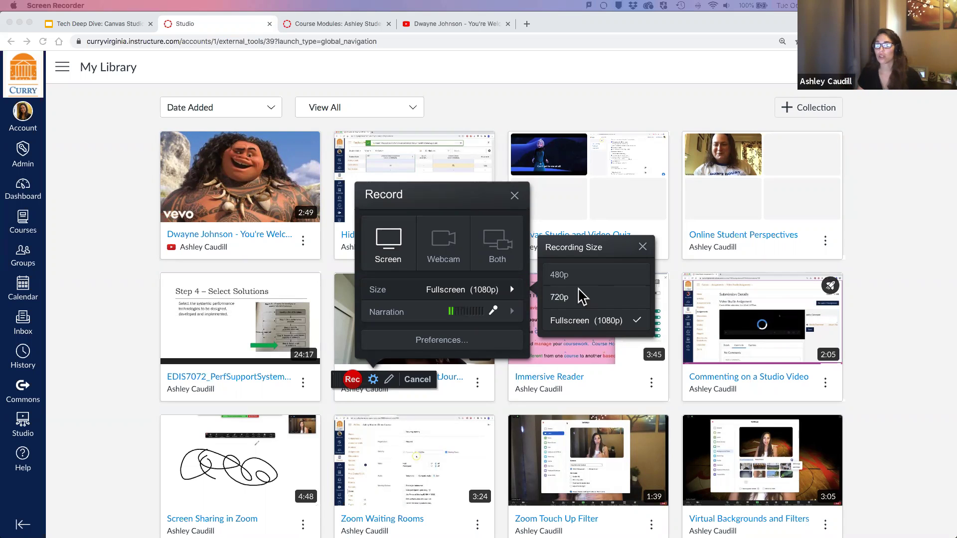
{"action": "left_click", "coordinate": [578, 297]}
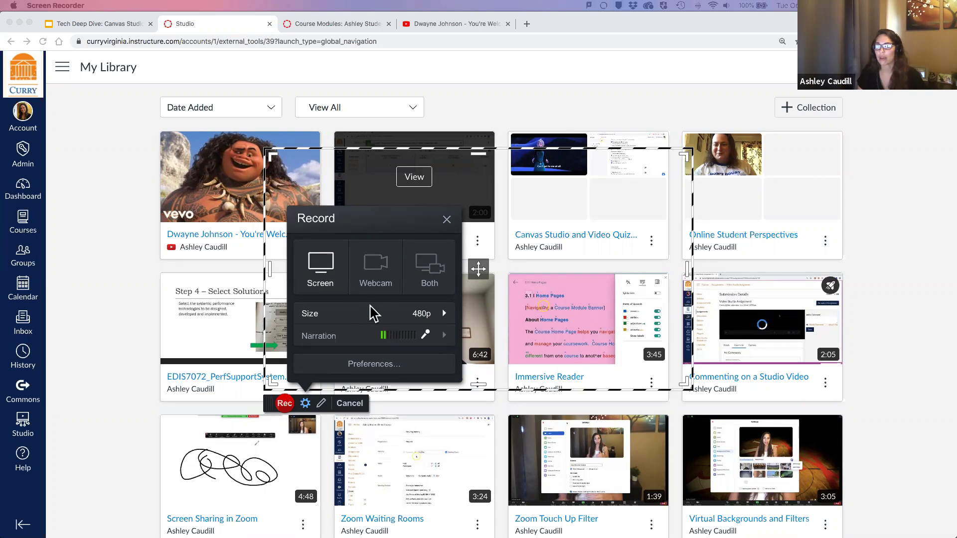
Set the recording size to Fullscreen (1080p) and move the recorder controls toward the middle of the library page
{"action": "left_click", "coordinate": [392, 314]}
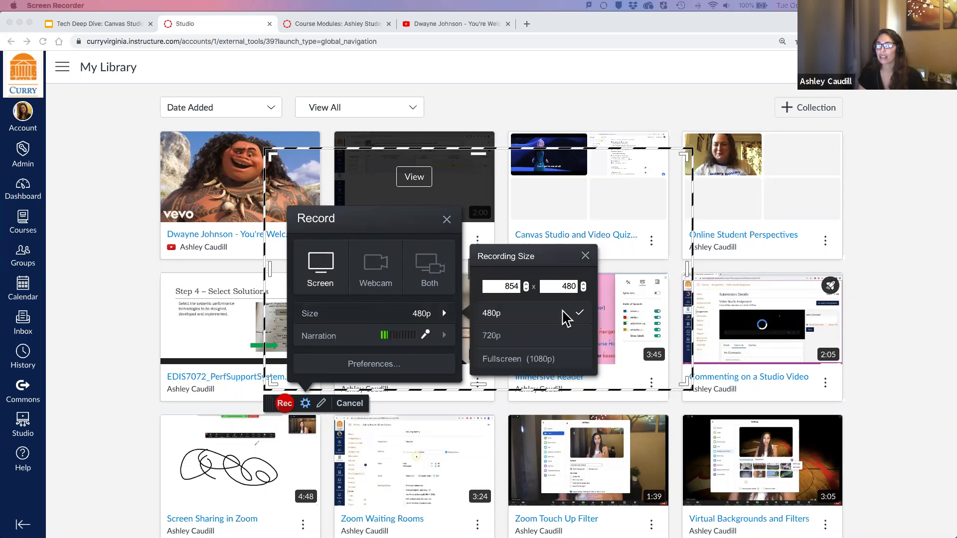
{"action": "left_click", "coordinate": [551, 363]}
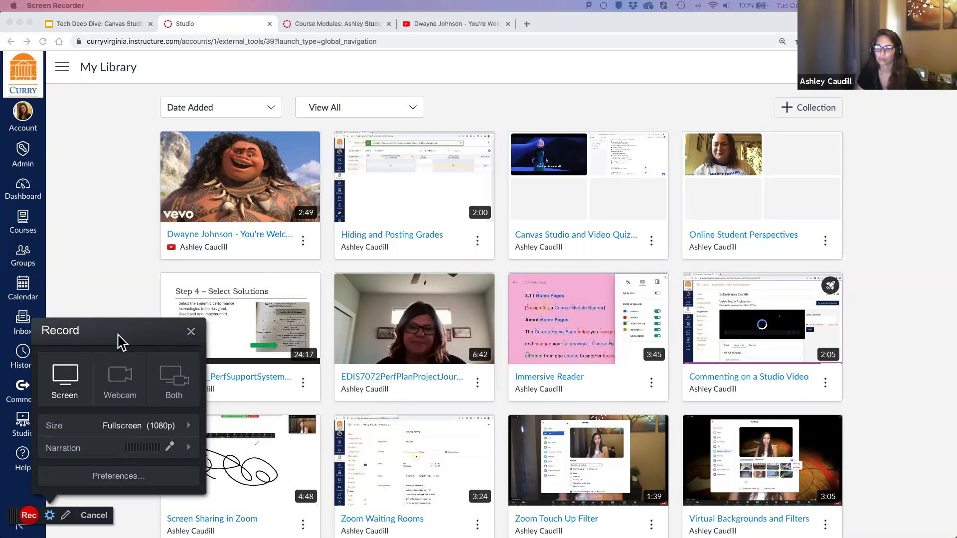
{"action": "left_click_drag", "start_coordinate": [12, 516], "coordinate": [289, 378]}
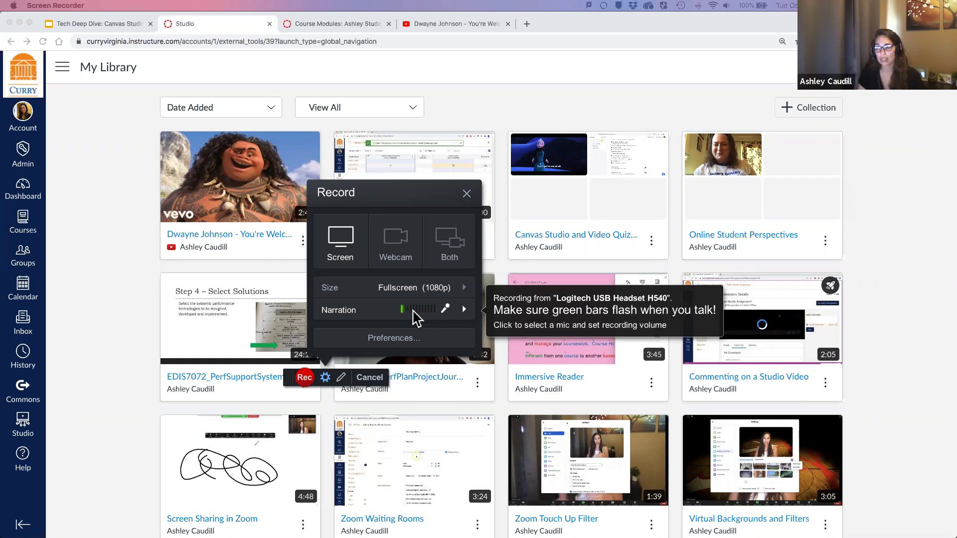
Choose Logitech USB Headset H540 as the narration microphone and accept its microphone volume settings
{"action": "left_click", "coordinate": [385, 313]}
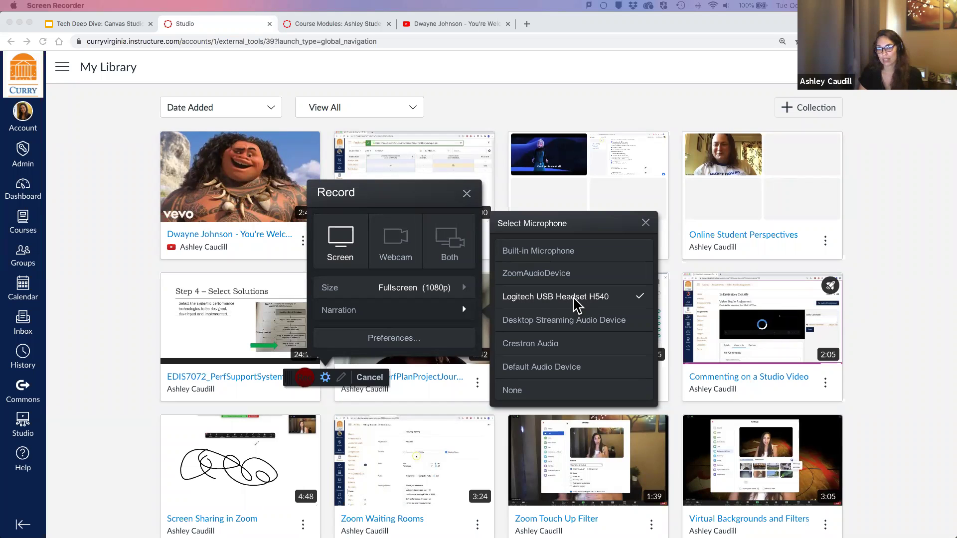
{"action": "left_click", "coordinate": [577, 298]}
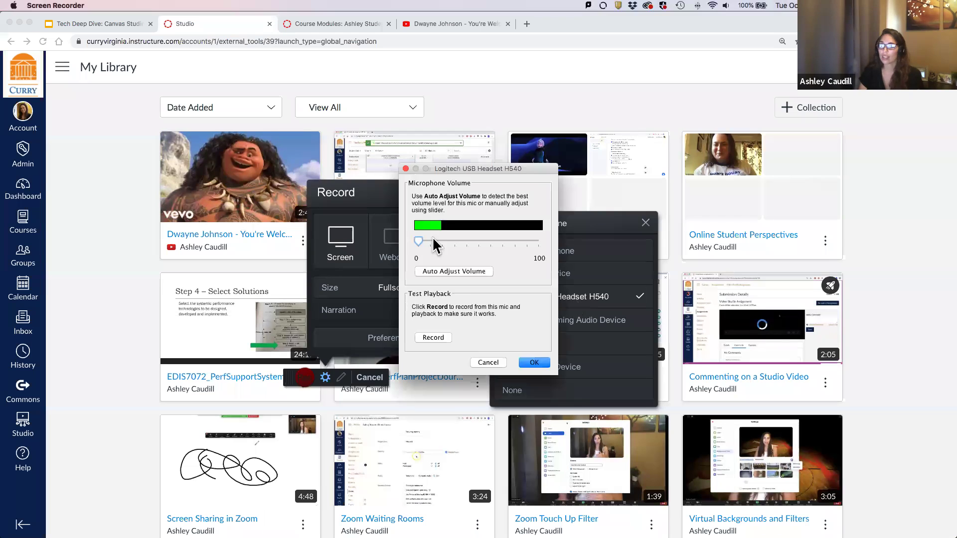
{"action": "left_click", "coordinate": [534, 367]}
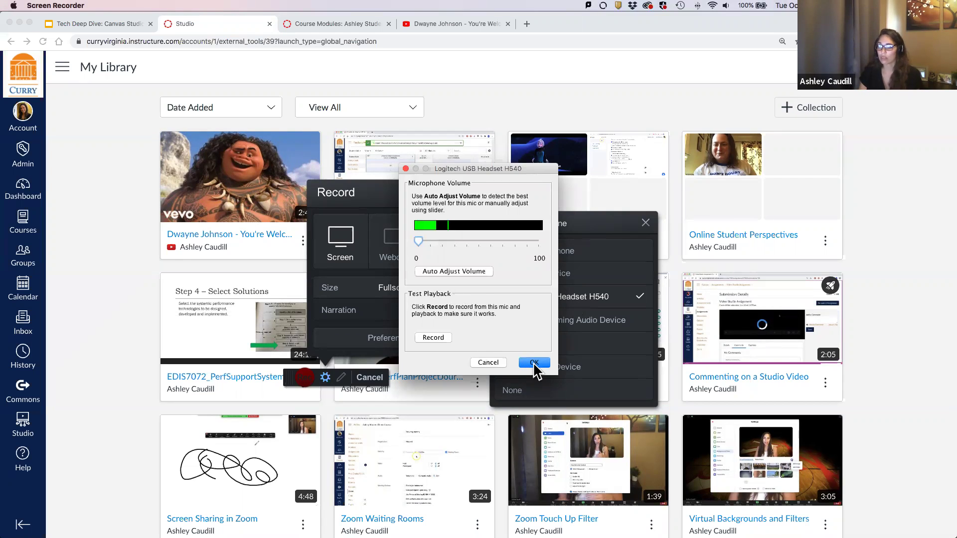
{"action": "left_click", "coordinate": [576, 299]}
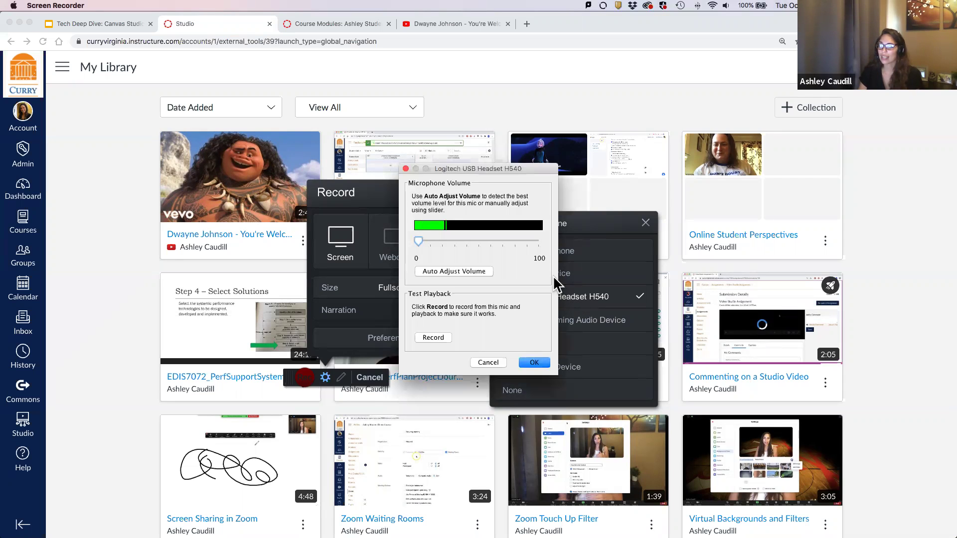
{"action": "left_click_drag", "start_coordinate": [462, 168], "coordinate": [345, 160]}
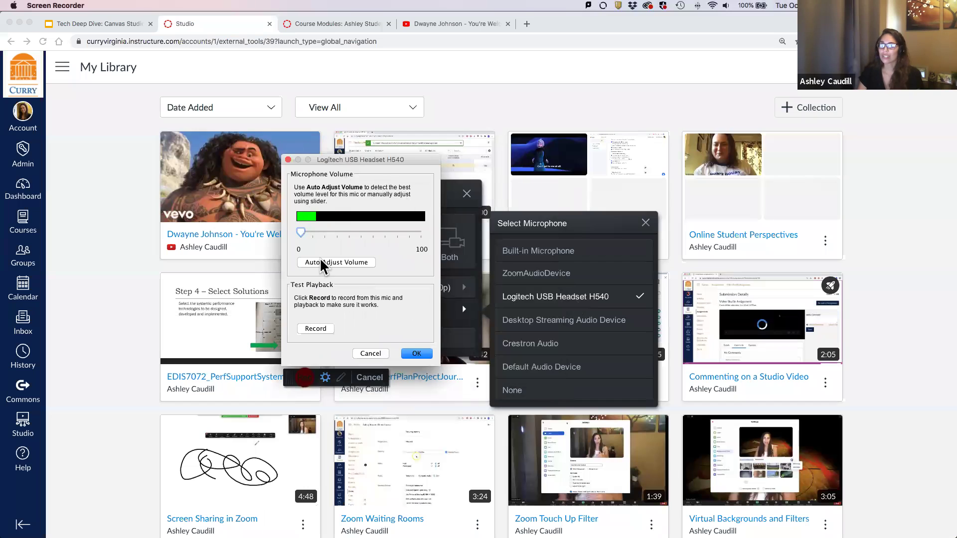
{"action": "mouse_move", "coordinate": [301, 232]}
{"action": "left_mouse_down"}
{"action": "mouse_move", "coordinate": [360, 235]}
{"action": "mouse_move", "coordinate": [300, 237]}
{"action": "left_mouse_up"}
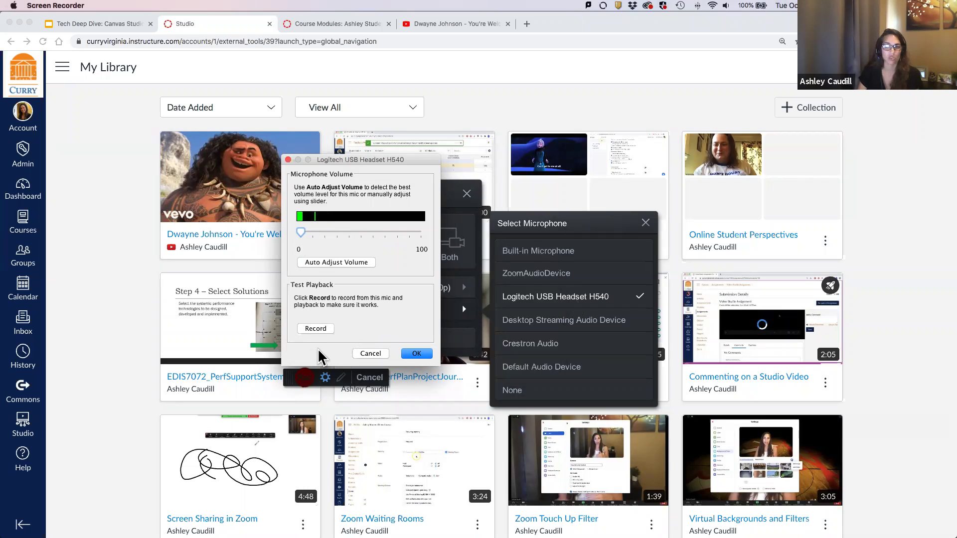
{"action": "left_click", "coordinate": [422, 355]}
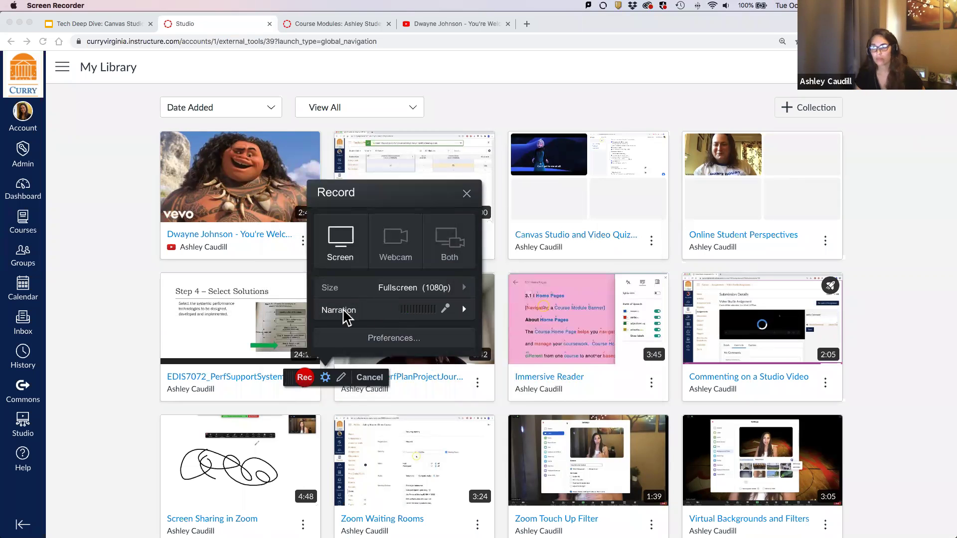
Record about 21 seconds of the library page, pause the capture and finish it to reach the preview
{"action": "left_click", "coordinate": [303, 378]}
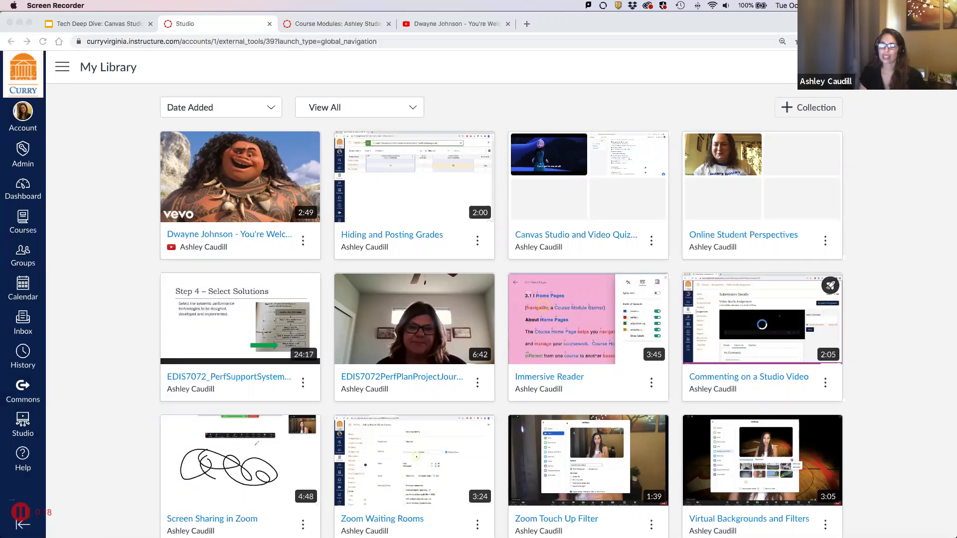
{"action": "left_click", "coordinate": [21, 513]}
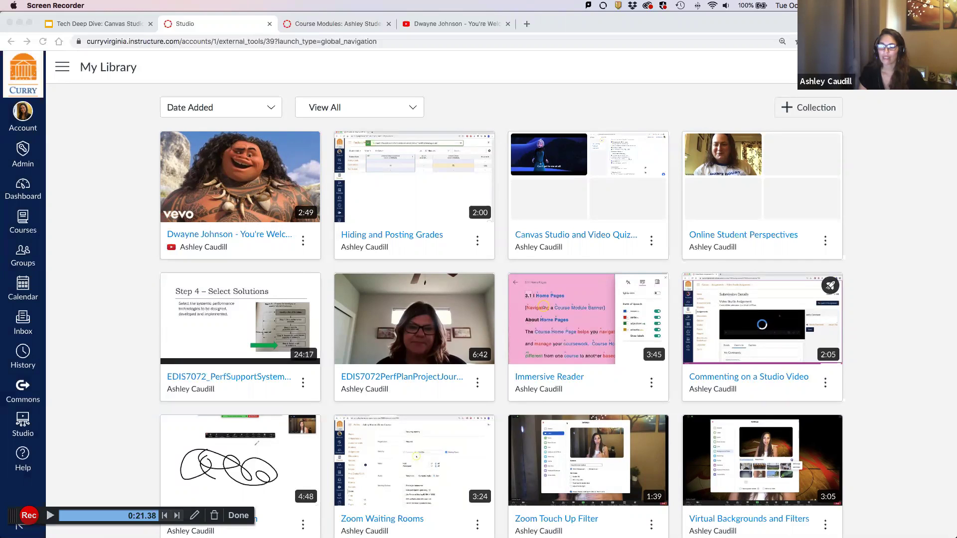
{"action": "left_click_drag", "start_coordinate": [13, 516], "coordinate": [60, 375]}
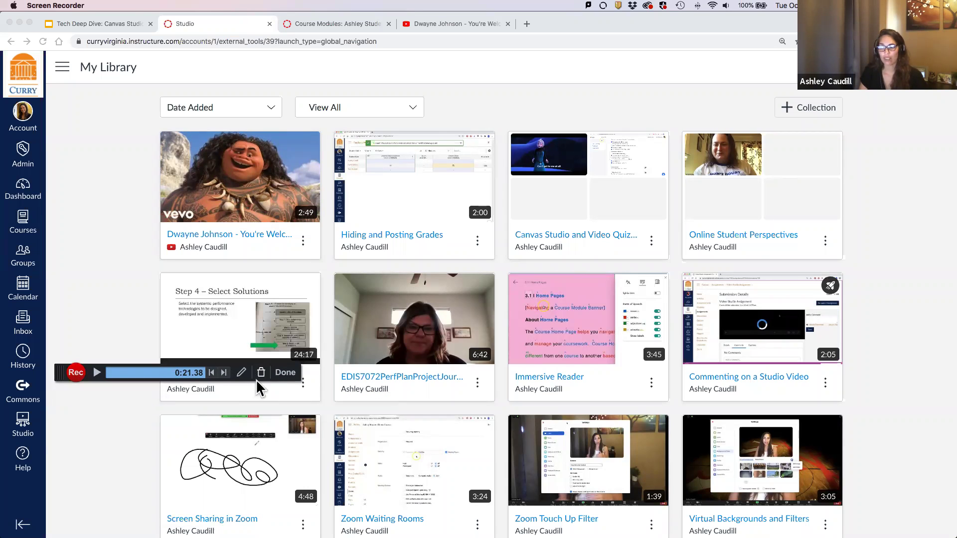
{"action": "left_click", "coordinate": [290, 373]}
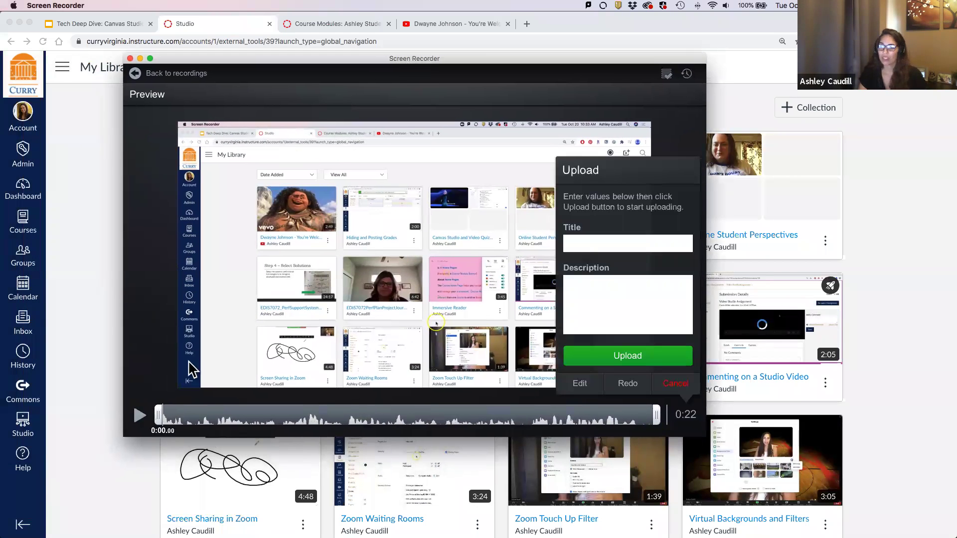
Trim the recording to start at about 0:01.76 and cut its end for a clip of about 19 seconds
{"action": "left_click", "coordinate": [158, 417]}
{"action": "left_click", "coordinate": [158, 416]}
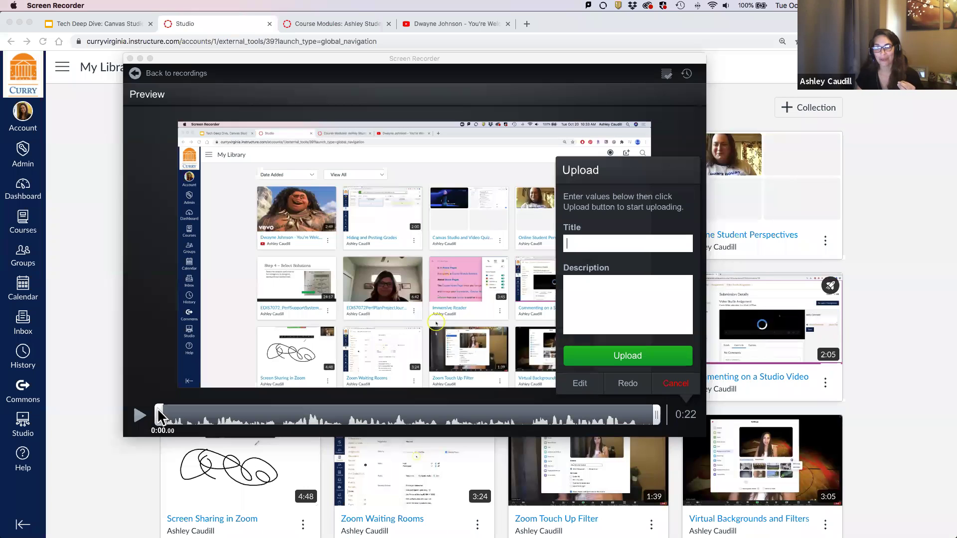
{"action": "left_click", "coordinate": [159, 416]}
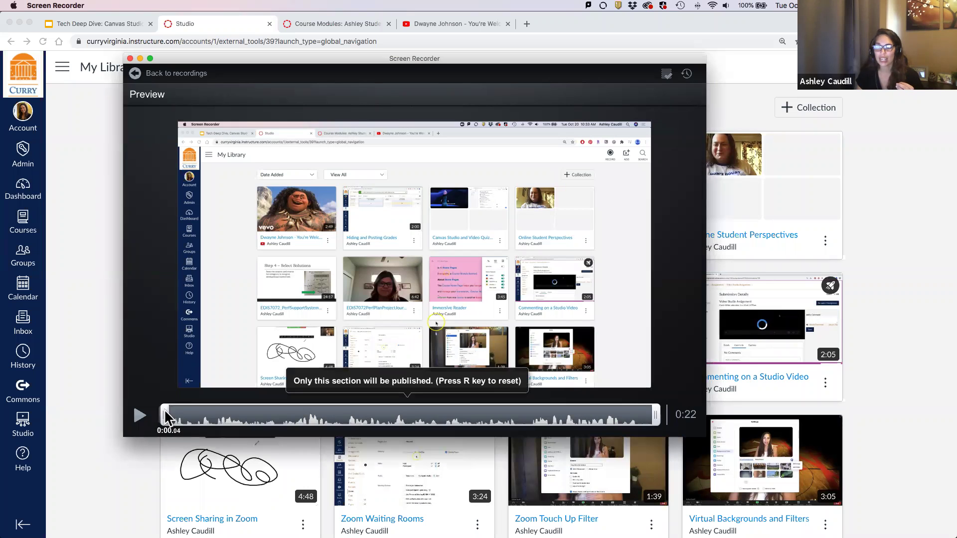
{"action": "left_click_drag", "start_coordinate": [158, 417], "coordinate": [156, 416]}
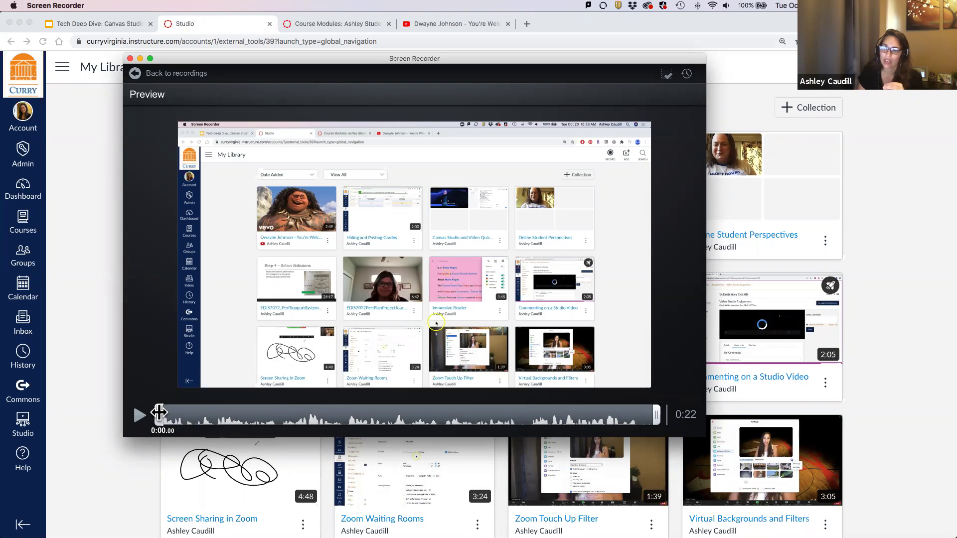
{"action": "left_click_drag", "start_coordinate": [161, 419], "coordinate": [201, 425]}
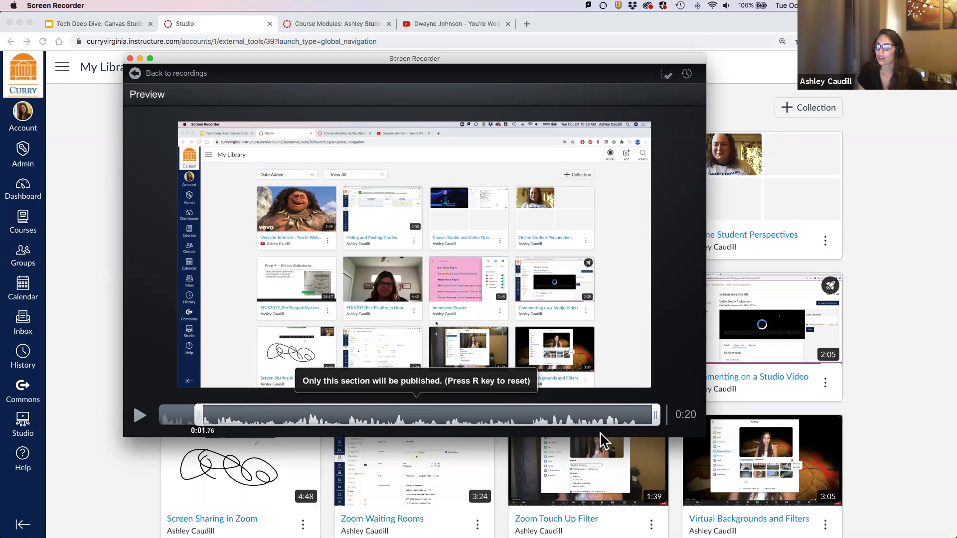
{"action": "left_click_drag", "start_coordinate": [659, 415], "coordinate": [623, 415]}
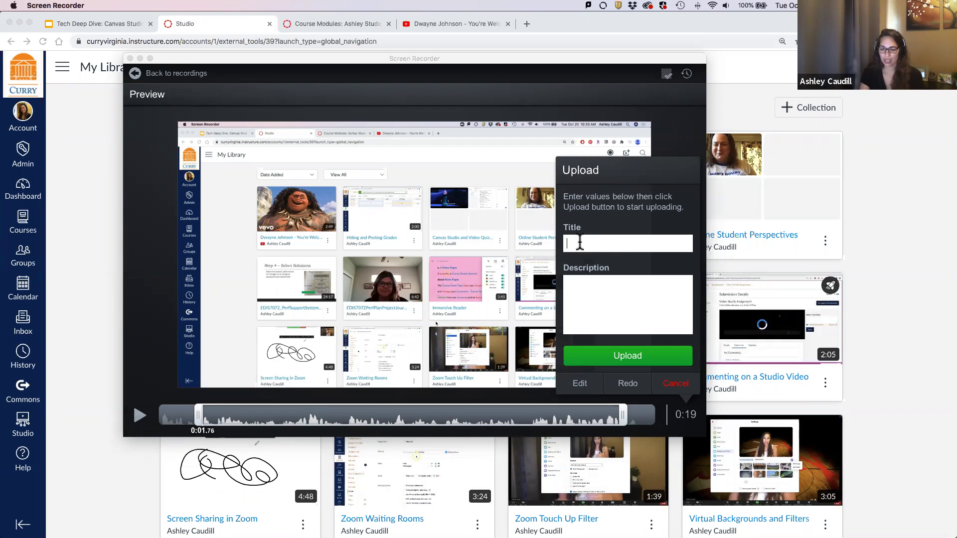
Title the recording "Test Video", upload it to Studio and dismiss the upload confirmation
{"action": "type", "text": "Test Video"}
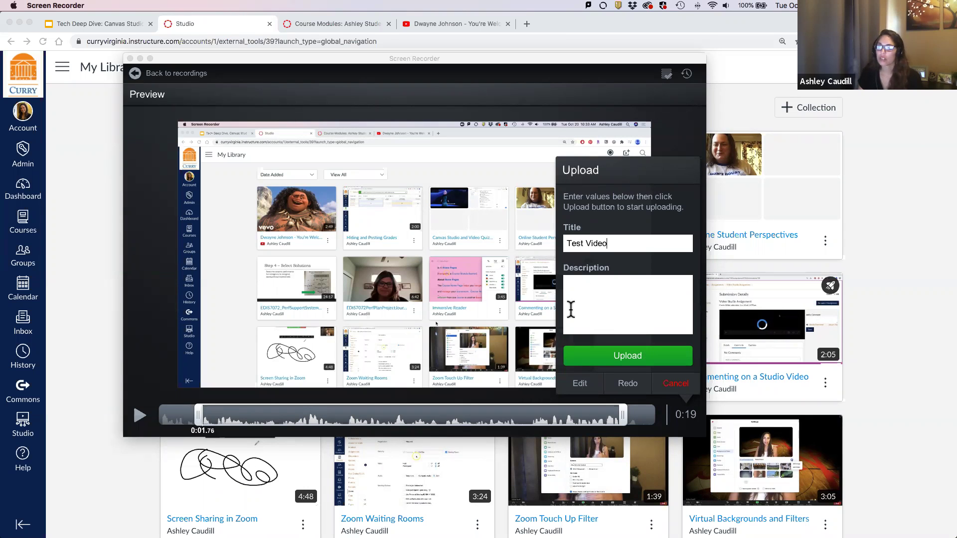
{"action": "left_click", "coordinate": [634, 364]}
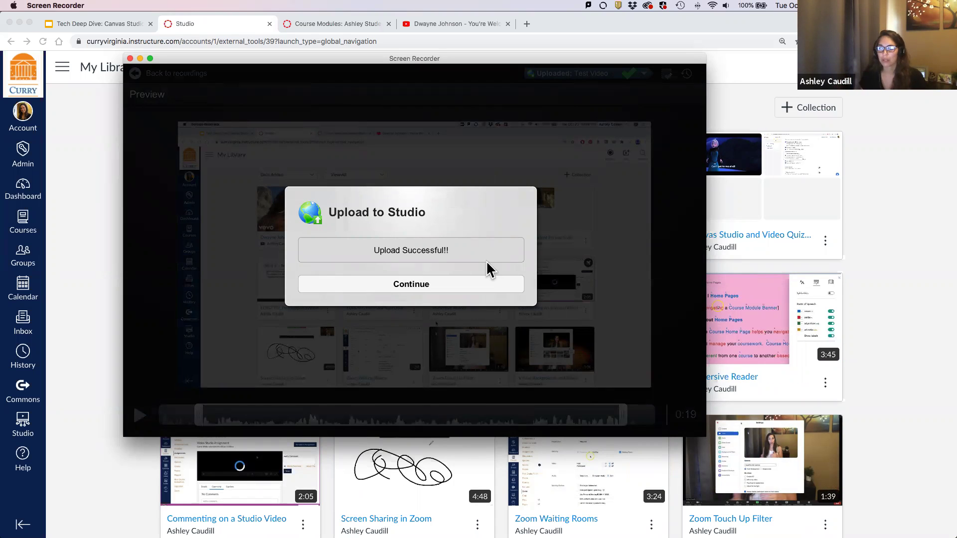
{"action": "left_click", "coordinate": [430, 277]}
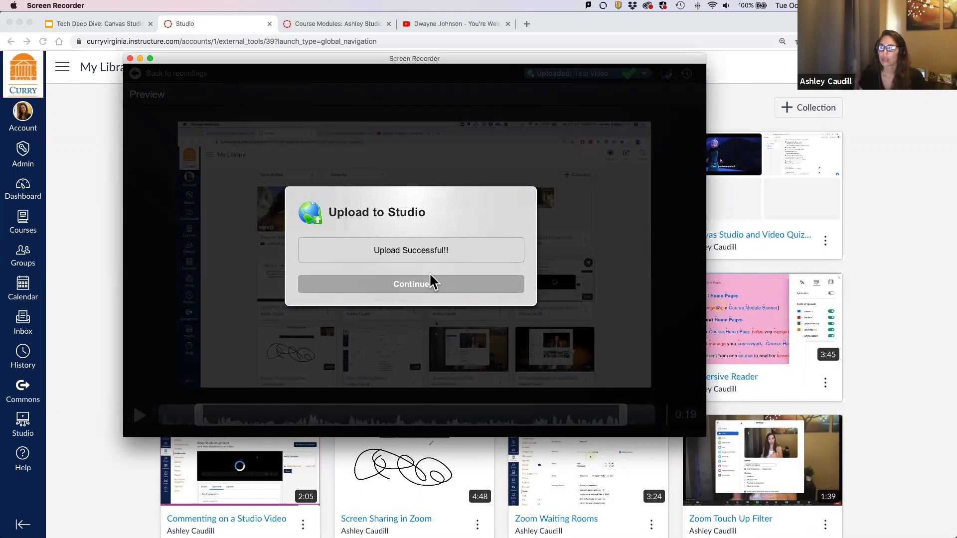
{"action": "left_click", "coordinate": [413, 285]}
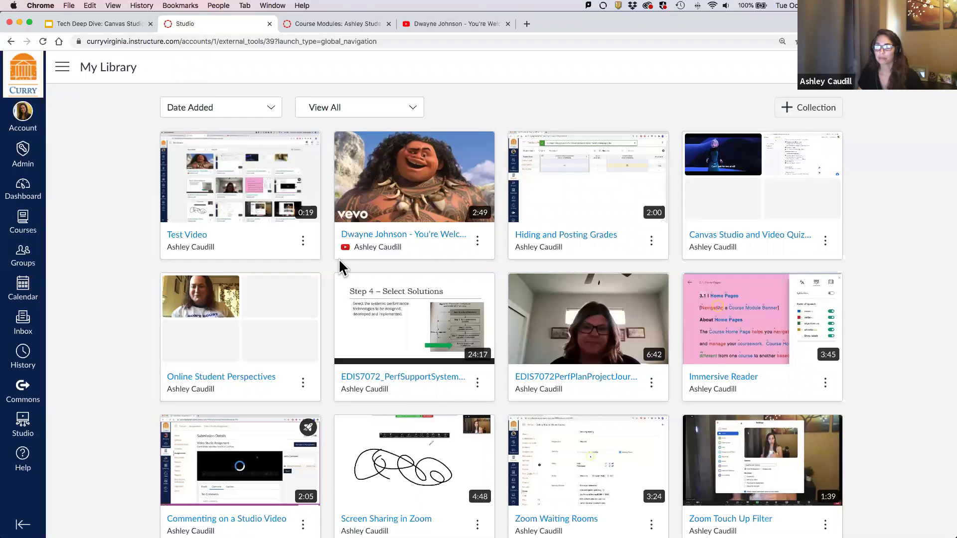
Create a public share link for Test Video and copy the link address
{"action": "left_click", "coordinate": [304, 241]}
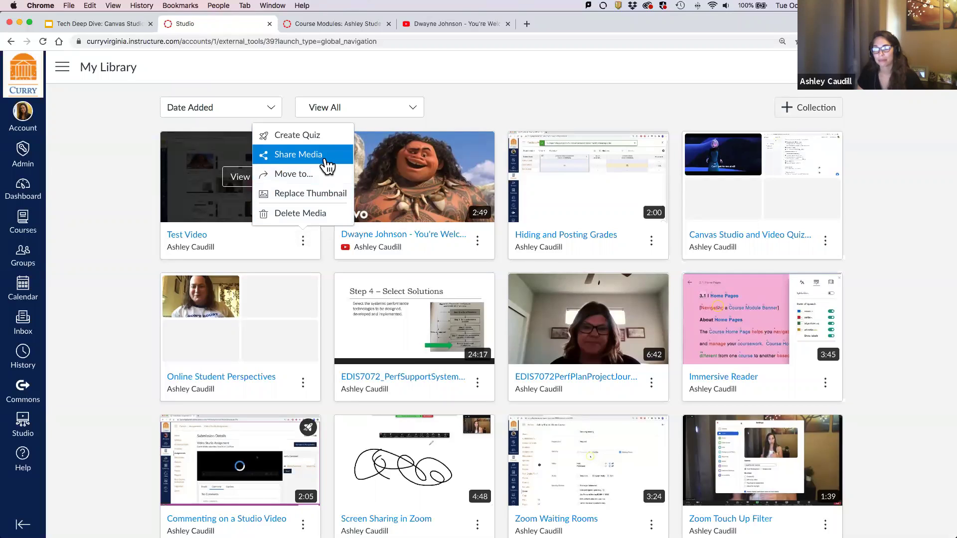
{"action": "left_click", "coordinate": [327, 159]}
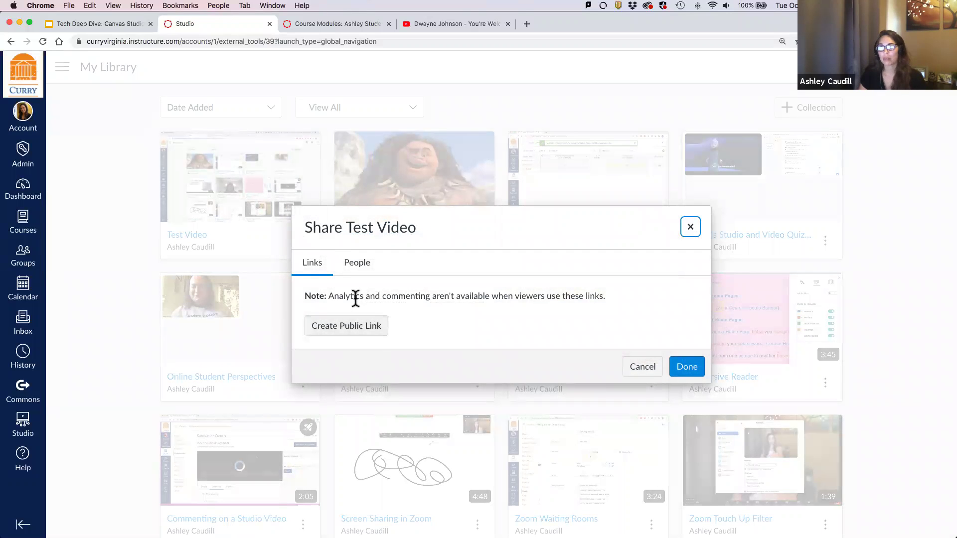
{"action": "left_click", "coordinate": [343, 329]}
{"action": "left_click", "coordinate": [313, 309]}
{"action": "left_click_drag", "start_coordinate": [313, 310], "coordinate": [684, 307]}
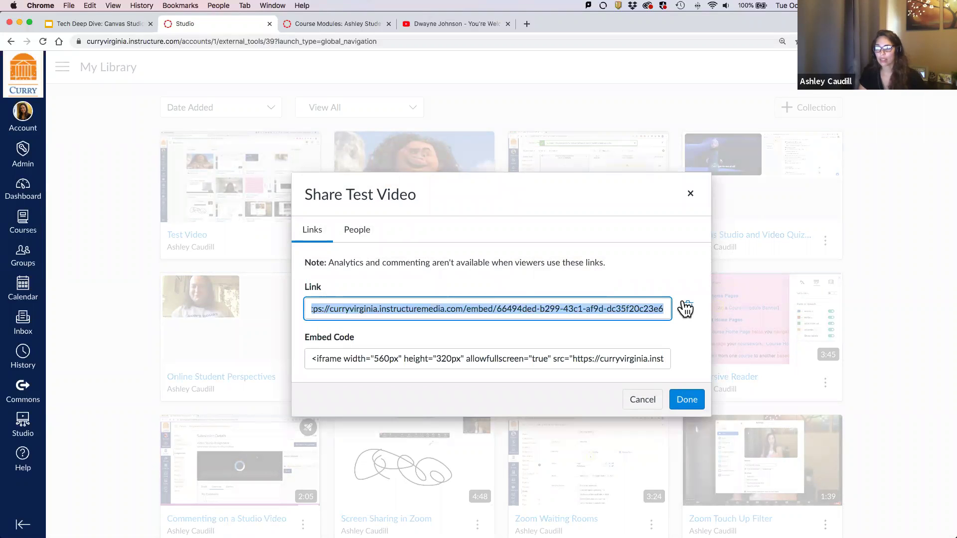
{"action": "key", "text": "super+c"}
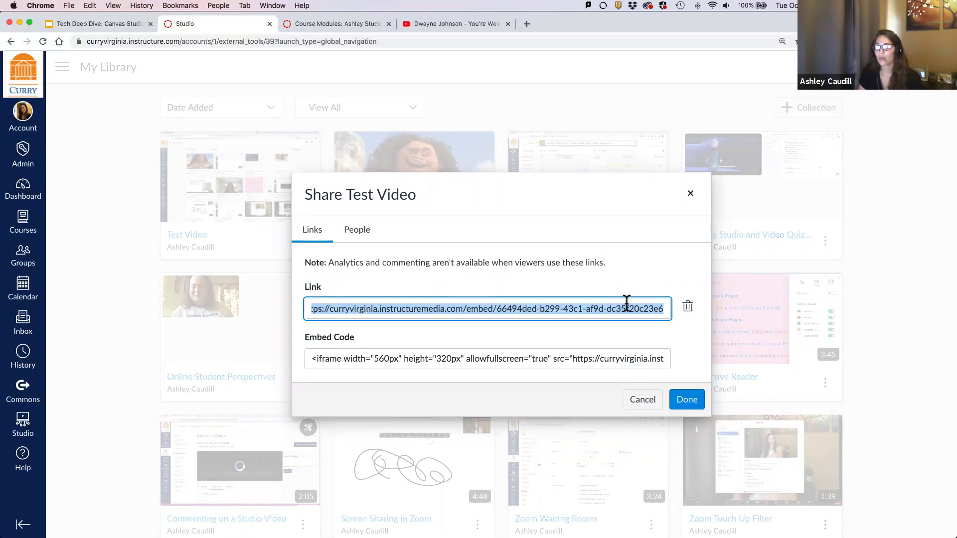
Add an External URL item named "Test Video" to Module 1 of the course, using the copied video link
{"action": "left_click", "coordinate": [310, 22]}
{"action": "scroll", "coordinate": [561, 78], "scroll_direction": "down", "scroll_amount": 1}
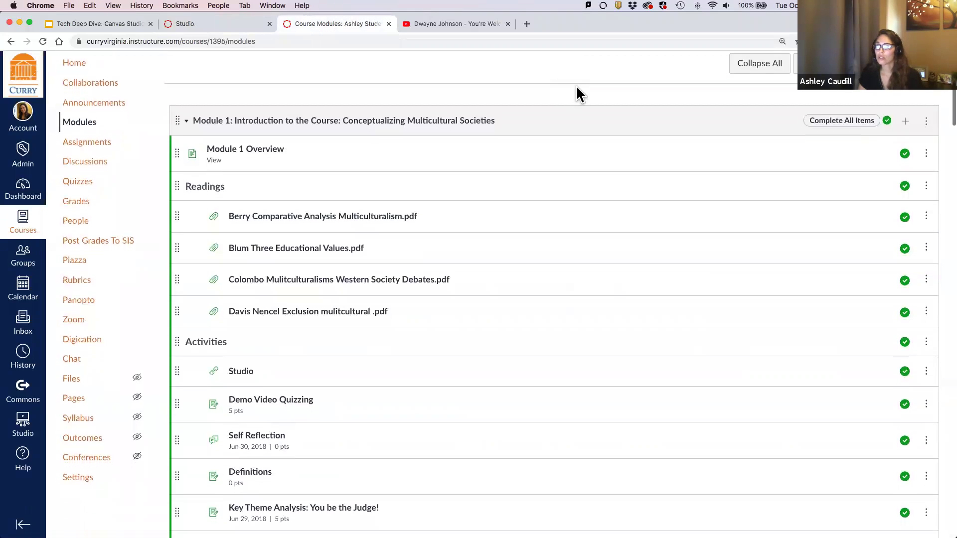
{"action": "left_click", "coordinate": [906, 120]}
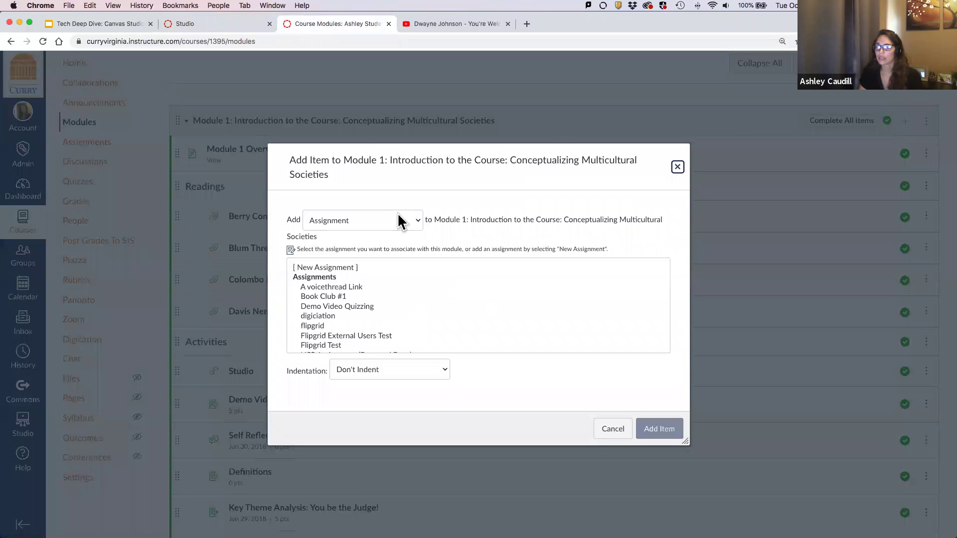
{"action": "left_click", "coordinate": [396, 217]}
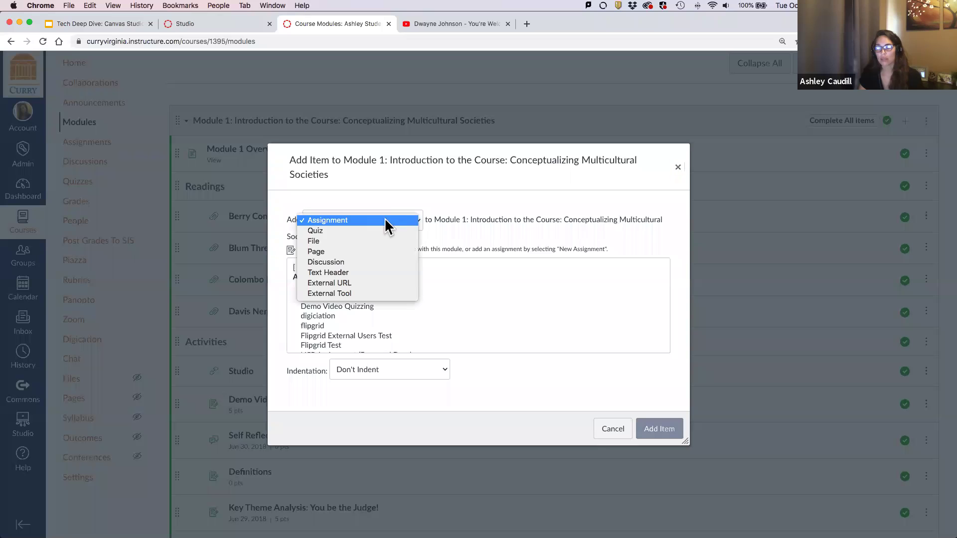
{"action": "left_click", "coordinate": [370, 282]}
{"action": "left_click", "coordinate": [368, 265]}
{"action": "key", "text": "super+v"}
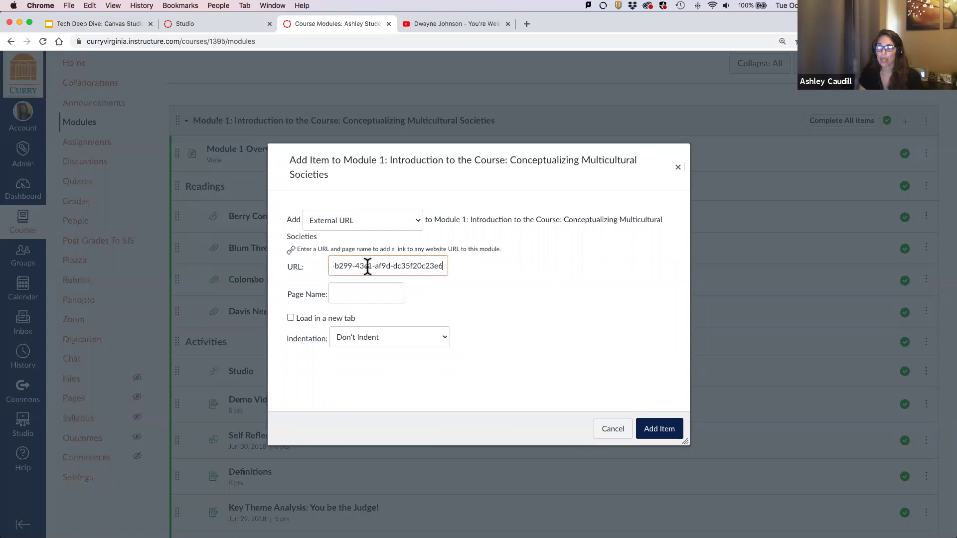
{"action": "left_click", "coordinate": [376, 294]}
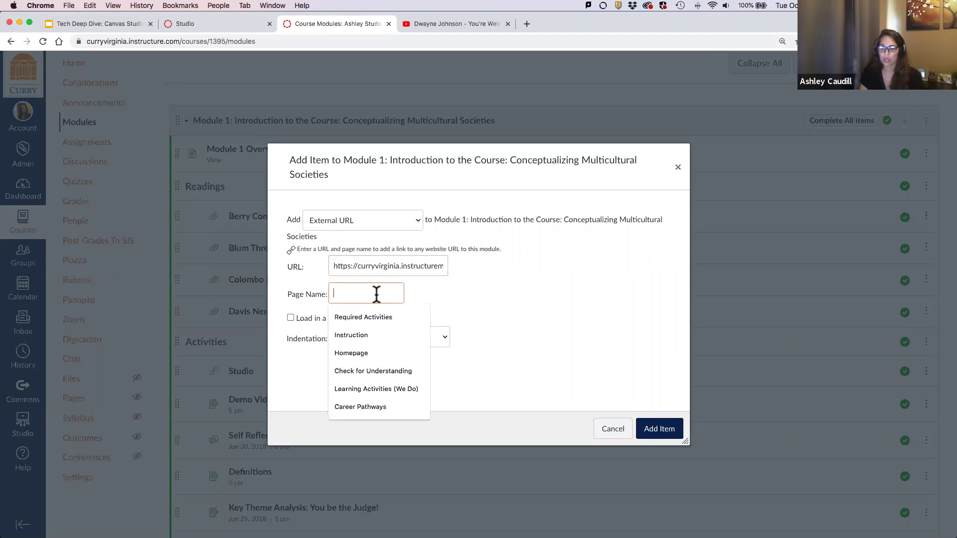
{"action": "type", "text": "Test Video"}
{"action": "left_click", "coordinate": [663, 429]}
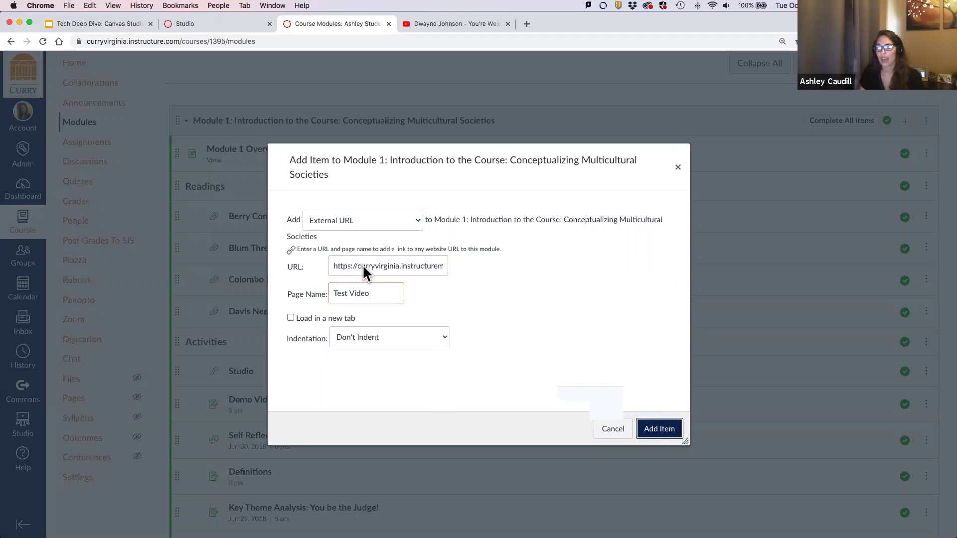
Open the new Test Video item in Module 1 to check its embedded player, and return to the modules list
{"action": "scroll", "coordinate": [363, 265], "scroll_direction": "down", "scroll_amount": 10}
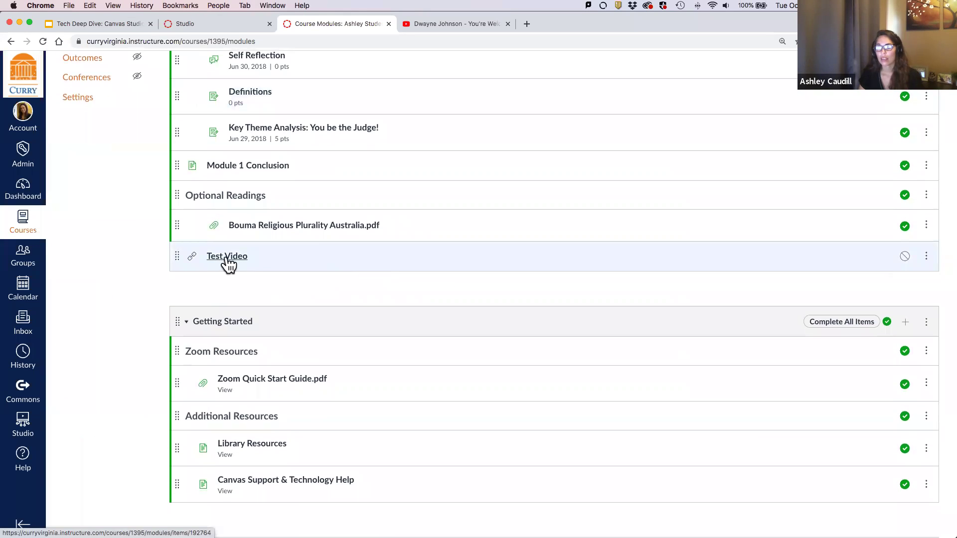
{"action": "left_click", "coordinate": [227, 257]}
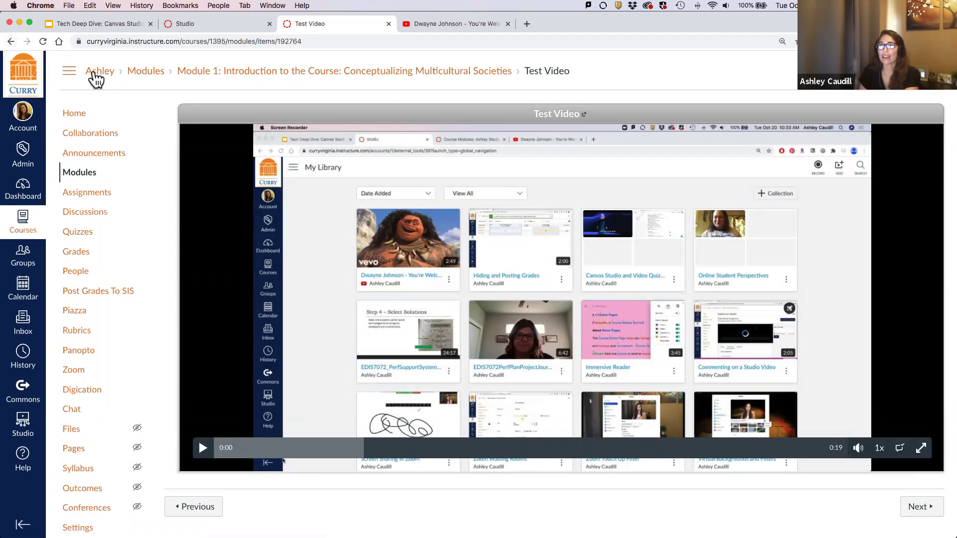
{"action": "left_click", "coordinate": [10, 41]}
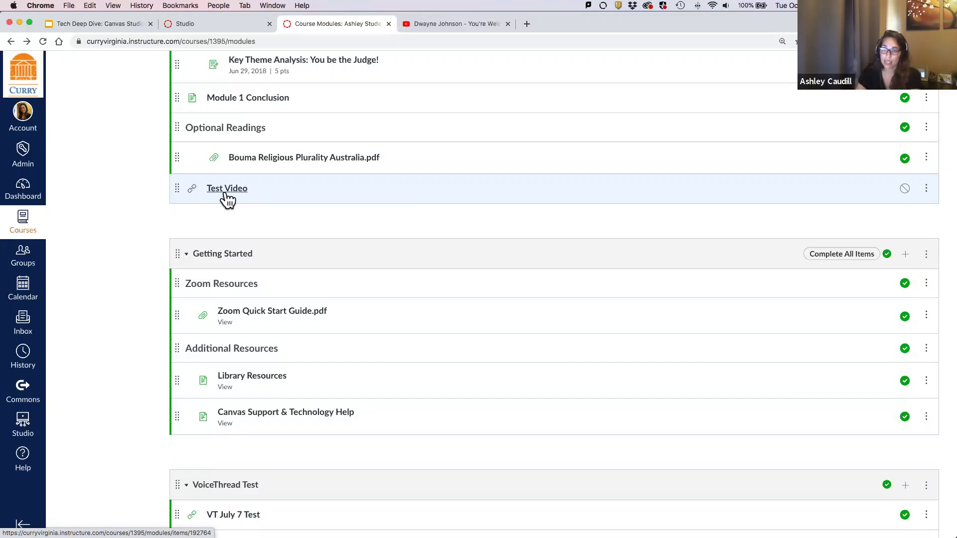
{"action": "scroll", "coordinate": [379, 321], "scroll_direction": "up", "scroll_amount": 6}
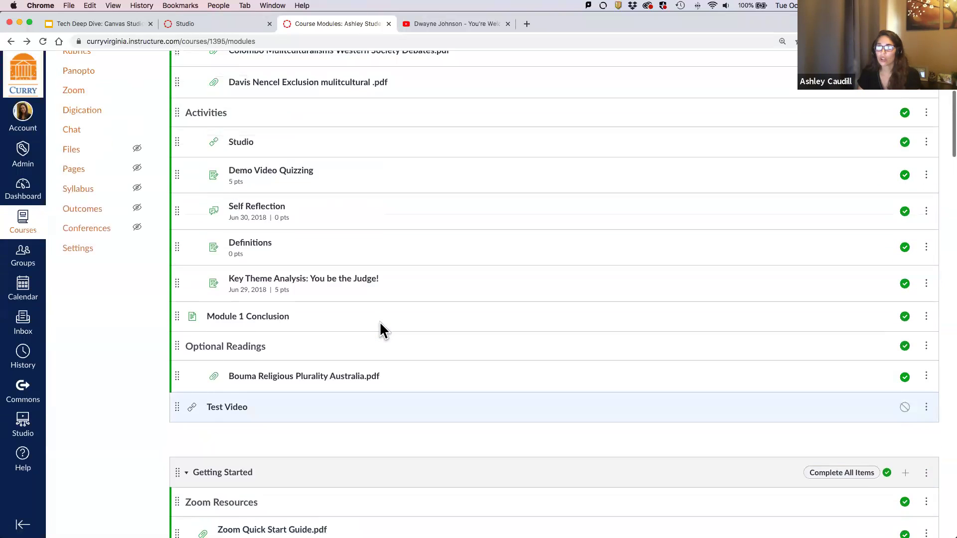
{"action": "scroll", "coordinate": [379, 321], "scroll_direction": "up", "scroll_amount": 3}
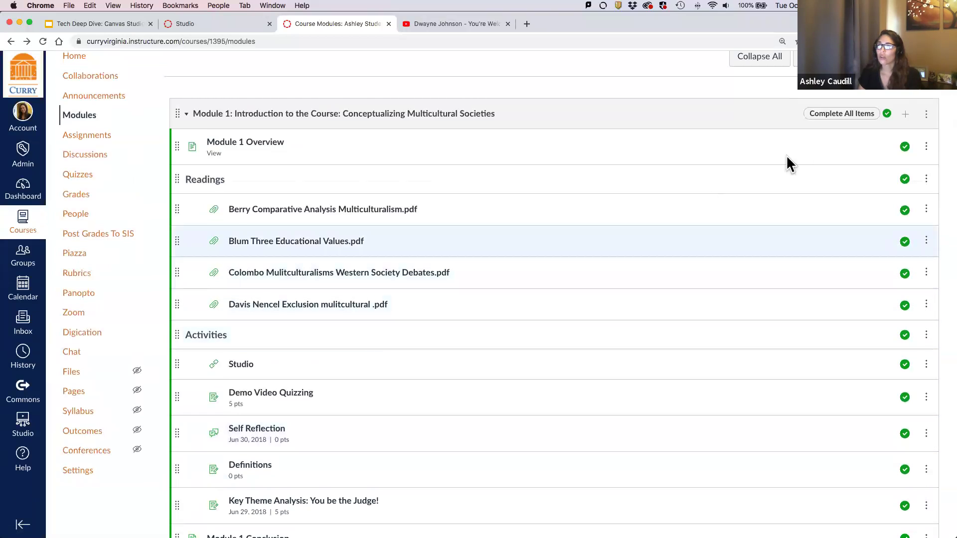
Start adding an External Tool item to Module 1, choosing Studio as the tool and Test Video as the media
{"action": "left_click", "coordinate": [905, 118]}
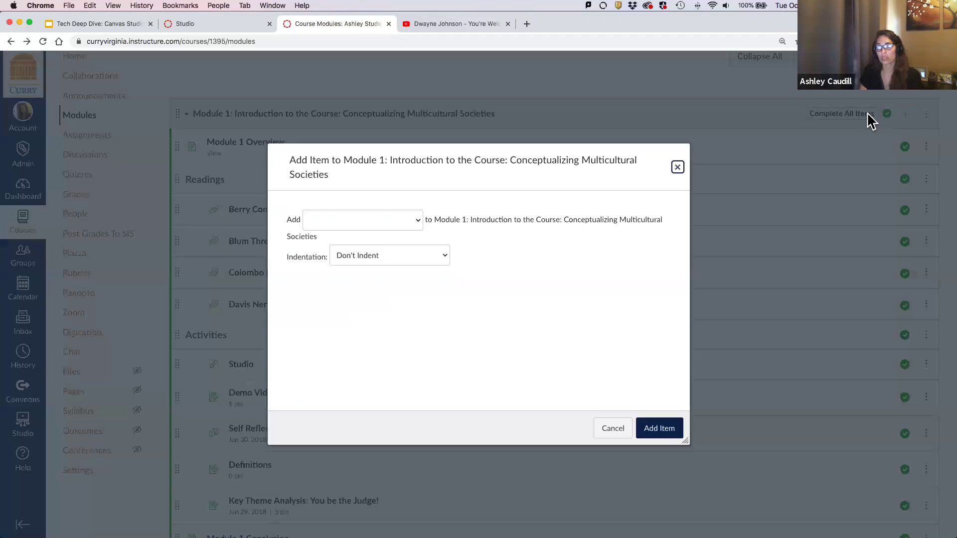
{"action": "left_click", "coordinate": [403, 222]}
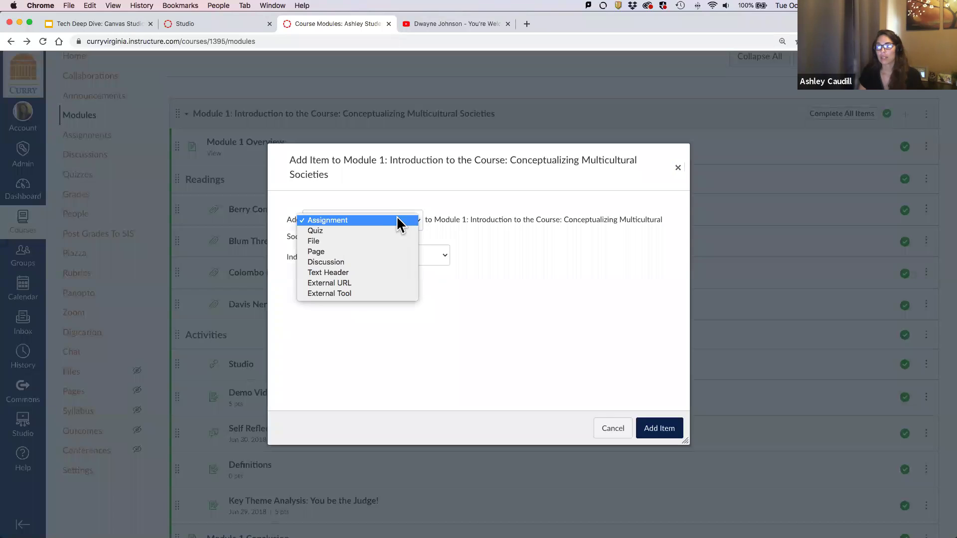
{"action": "left_click", "coordinate": [339, 294]}
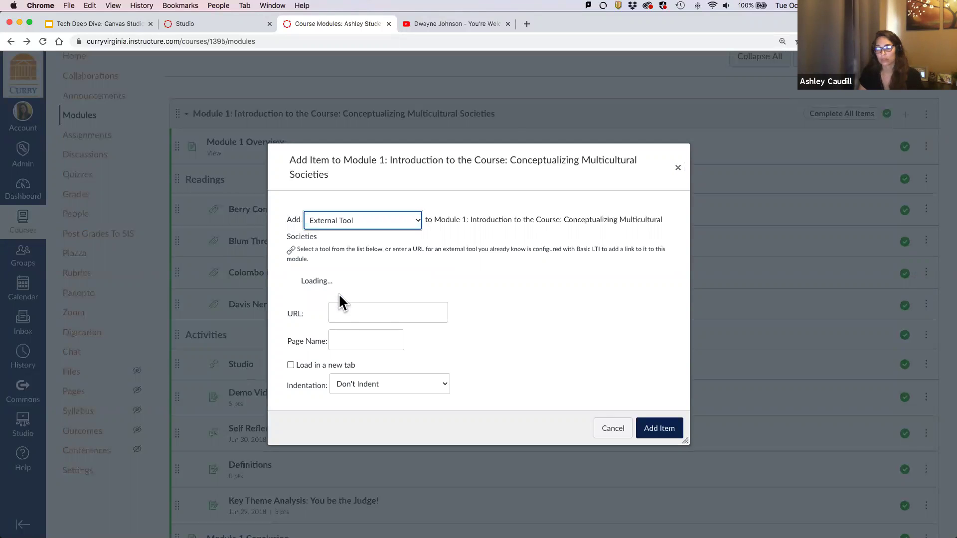
{"action": "scroll", "coordinate": [364, 287], "scroll_direction": "down", "scroll_amount": 3}
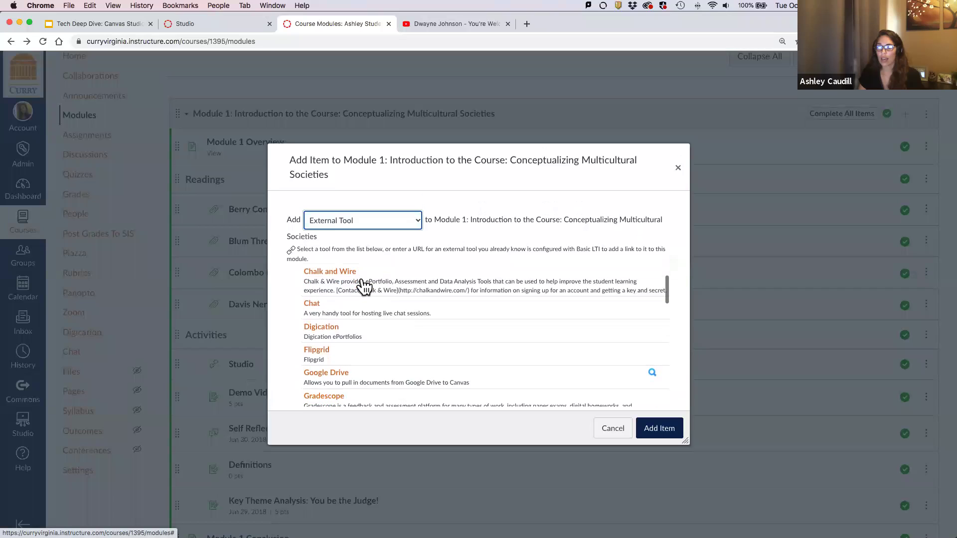
{"action": "scroll", "coordinate": [364, 287], "scroll_direction": "down", "scroll_amount": 12}
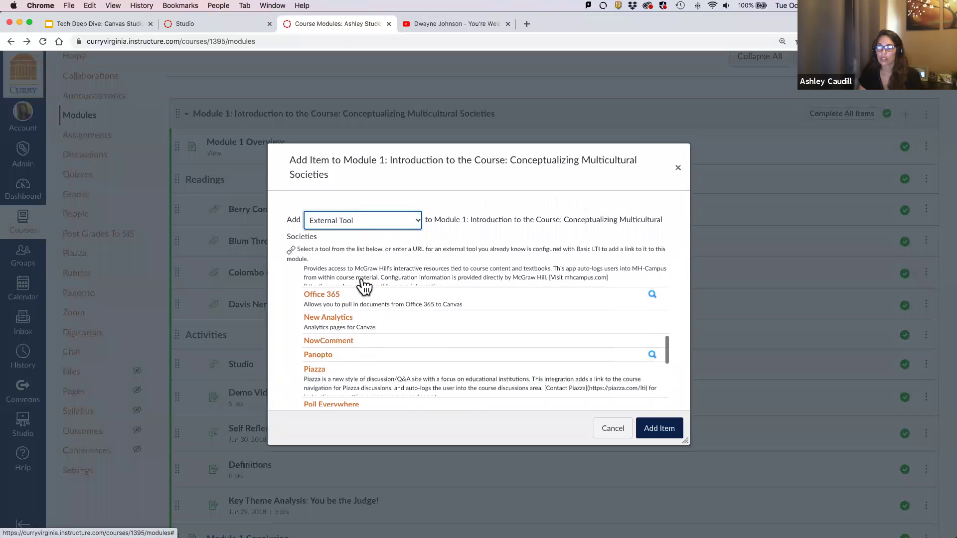
{"action": "scroll", "coordinate": [364, 286], "scroll_direction": "down", "scroll_amount": 5}
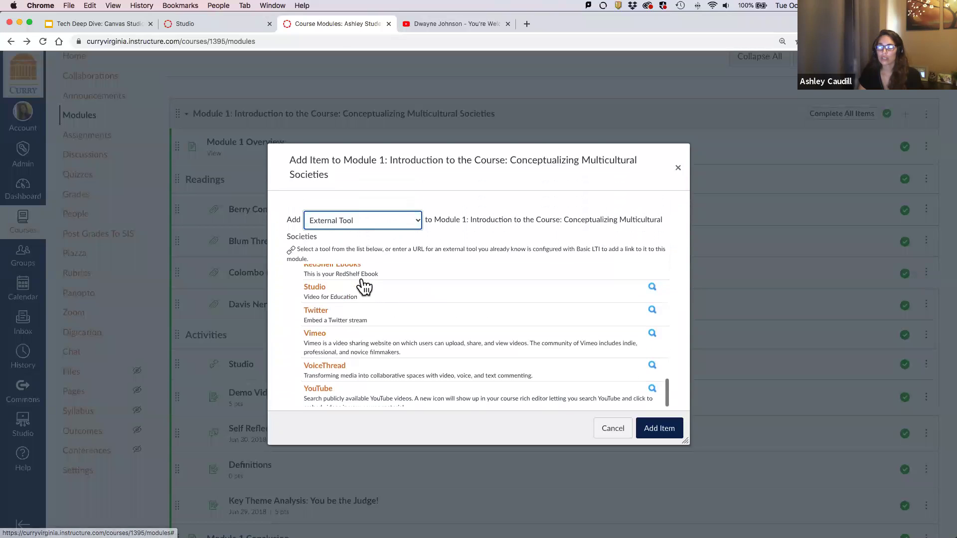
{"action": "left_click", "coordinate": [314, 287]}
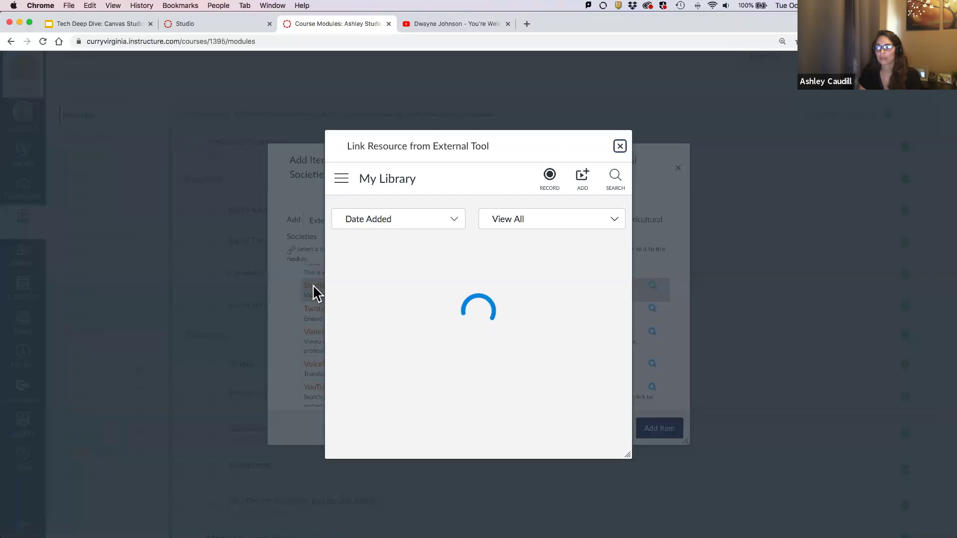
{"action": "mouse_move", "coordinate": [411, 321]}
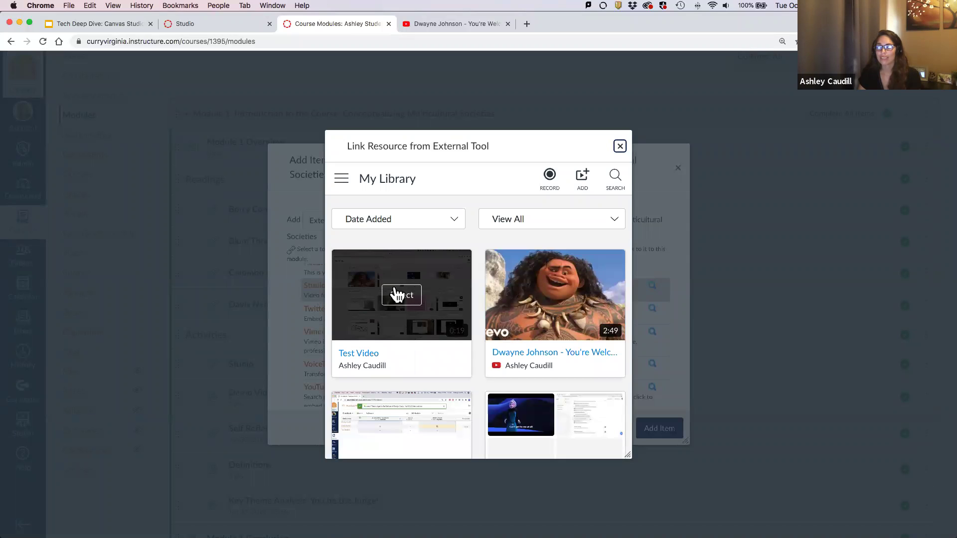
{"action": "left_click", "coordinate": [396, 294]}
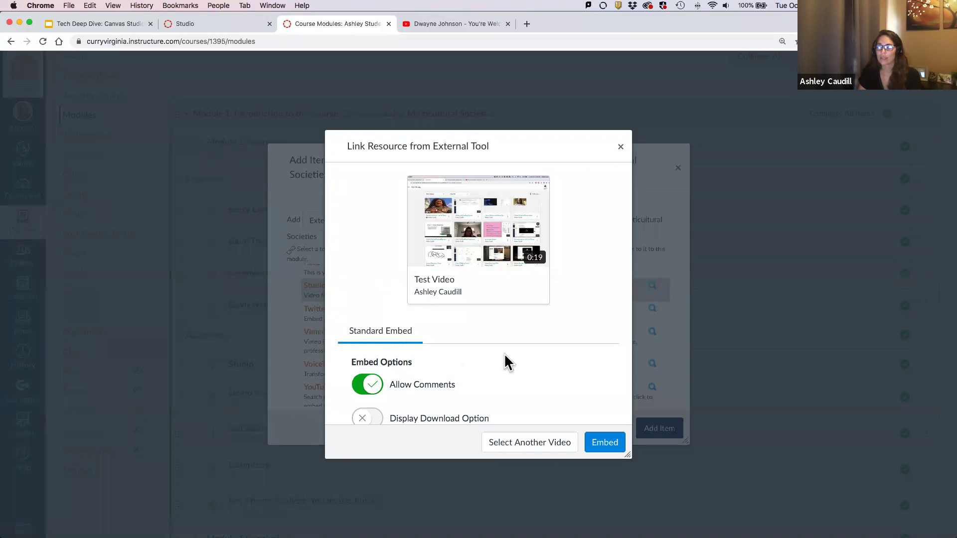
Turn on the Display Download Option for Test Video and embed it in the module item
{"action": "scroll", "coordinate": [504, 360], "scroll_direction": "down", "scroll_amount": 1}
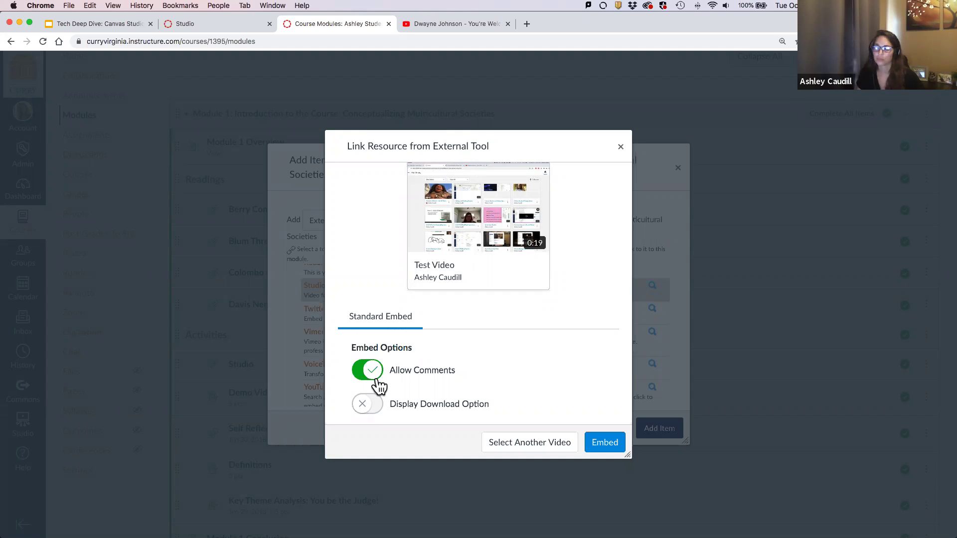
{"action": "left_click_drag", "start_coordinate": [390, 404], "coordinate": [494, 405]}
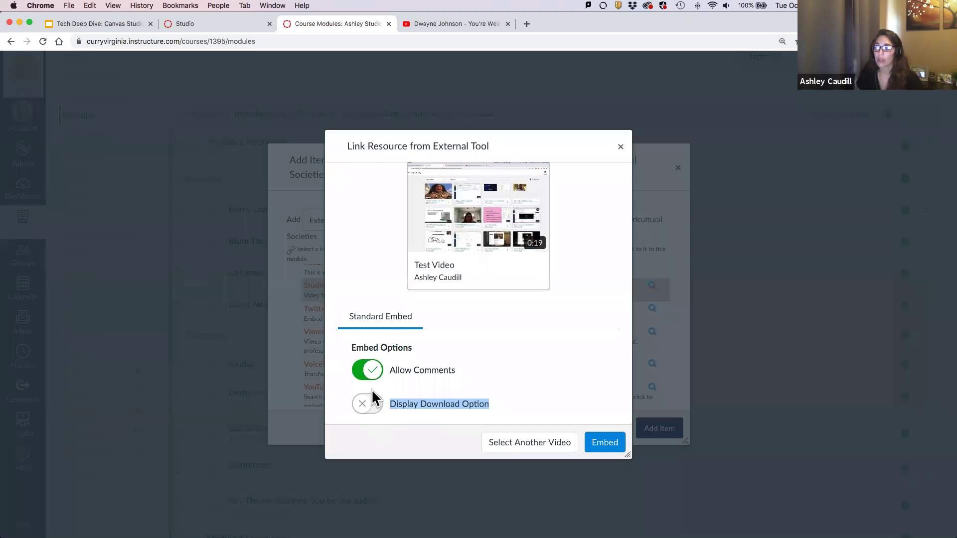
{"action": "left_click", "coordinate": [371, 405]}
{"action": "left_click", "coordinate": [441, 404]}
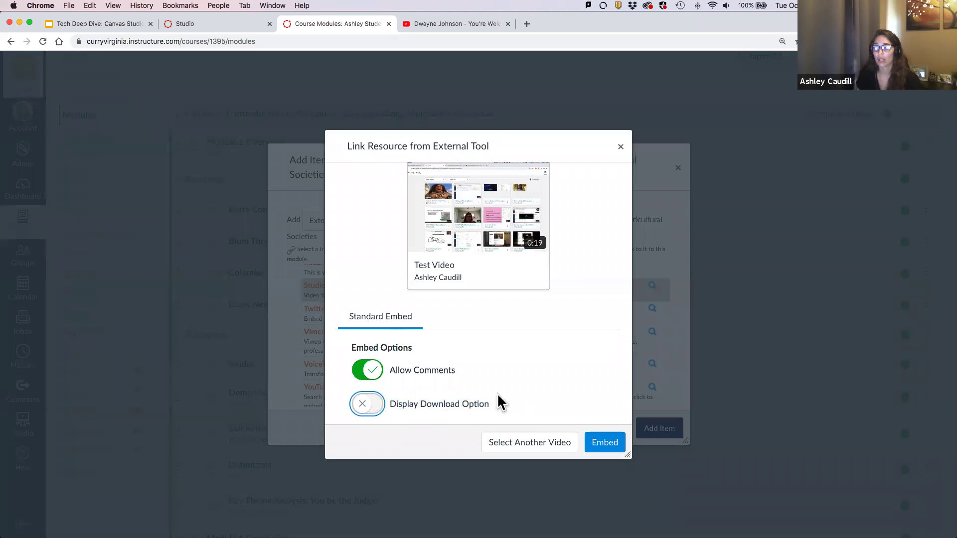
{"action": "left_click", "coordinate": [375, 408]}
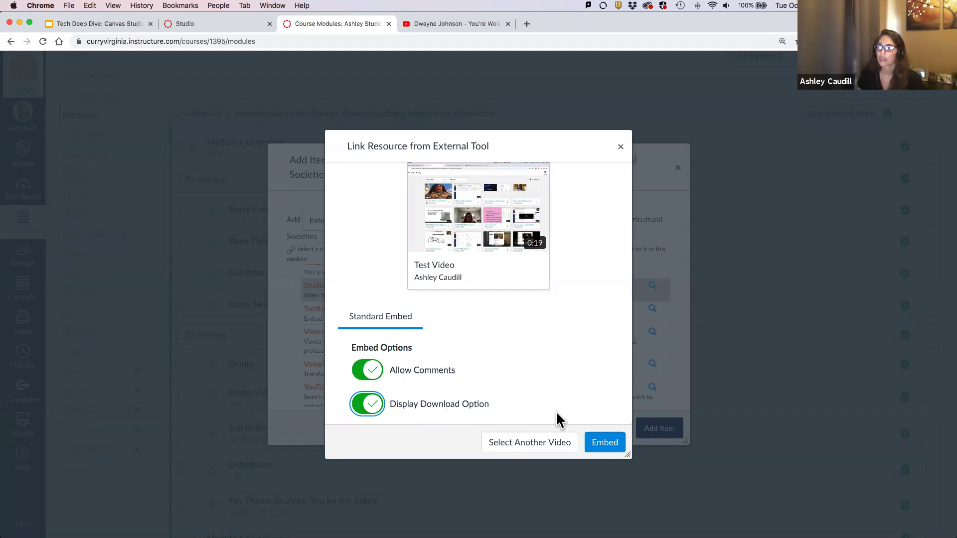
{"action": "left_click", "coordinate": [609, 451]}
Set the page name to "Test Video 2" and add the item to Module 1
{"action": "scroll", "coordinate": [554, 343], "scroll_direction": "down", "scroll_amount": 1}
{"action": "scroll", "coordinate": [554, 339], "scroll_direction": "down", "scroll_amount": 3}
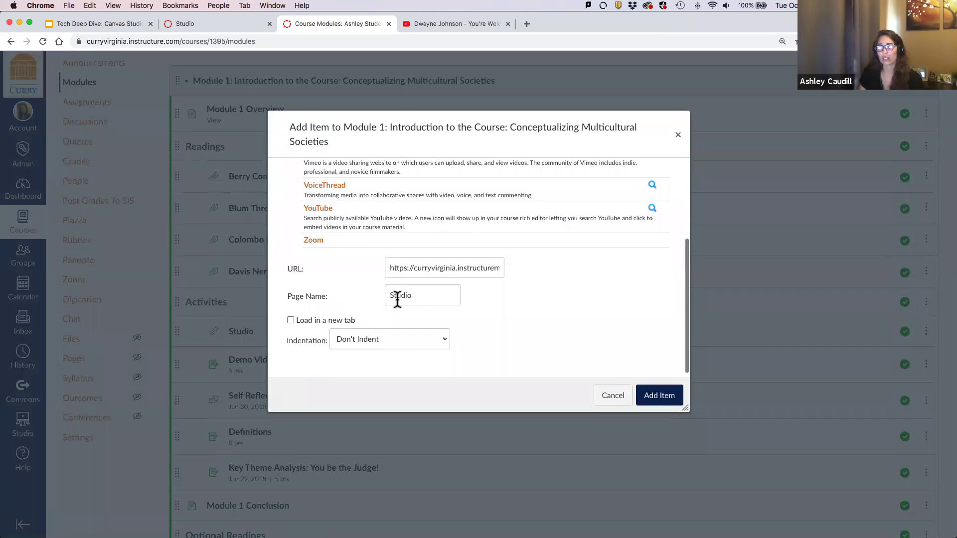
{"action": "left_click_drag", "start_coordinate": [427, 298], "coordinate": [388, 300]}
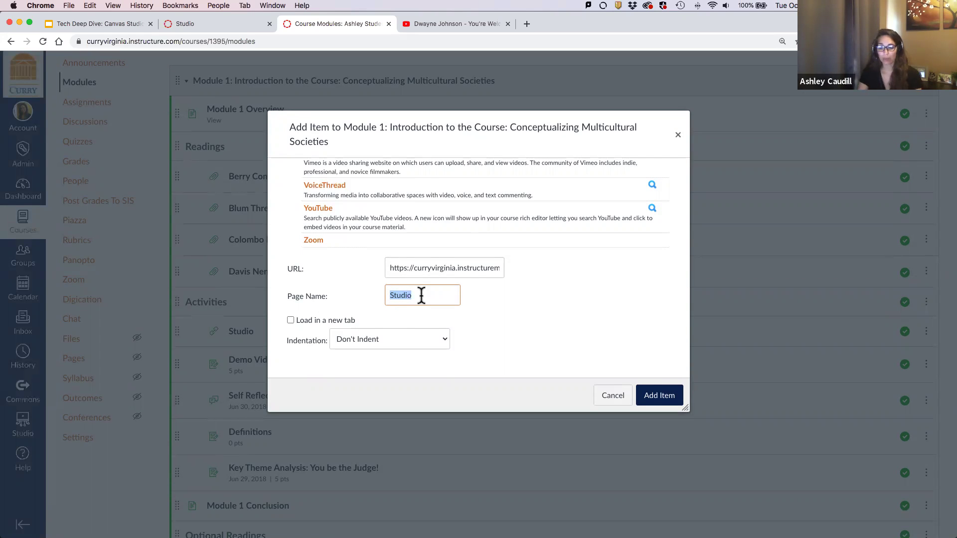
{"action": "type", "text": "Test "}
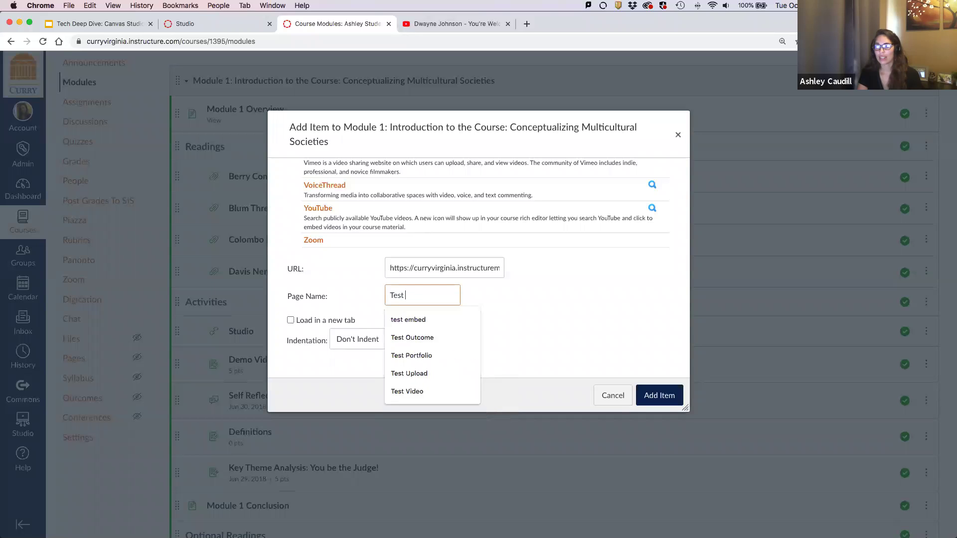
{"action": "type", "text": "Video 2"}
{"action": "left_click", "coordinate": [561, 320]}
{"action": "left_click", "coordinate": [659, 396]}
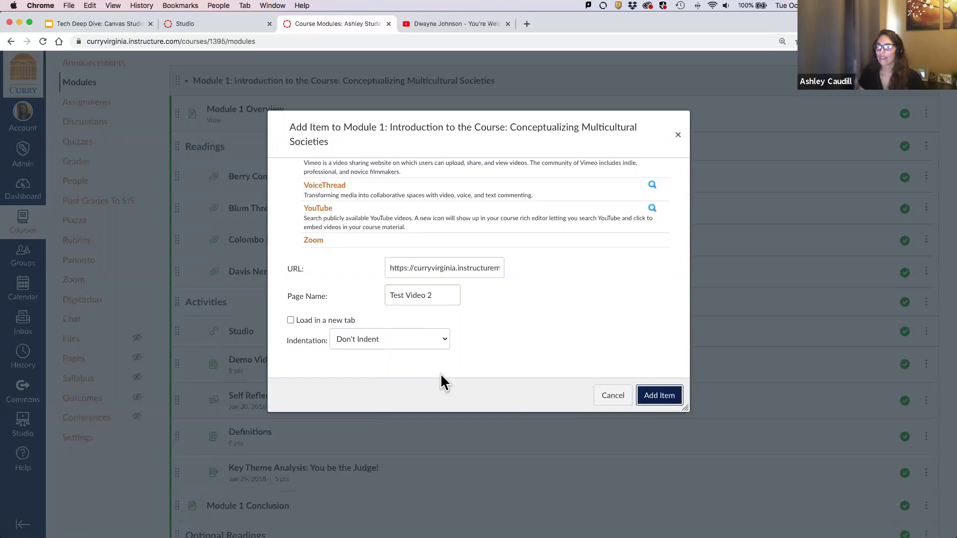
Open the Test Video 2 item at the end of Module 1 to examine its embedded player and comments area
{"action": "scroll", "coordinate": [440, 373], "scroll_direction": "down", "scroll_amount": 5}
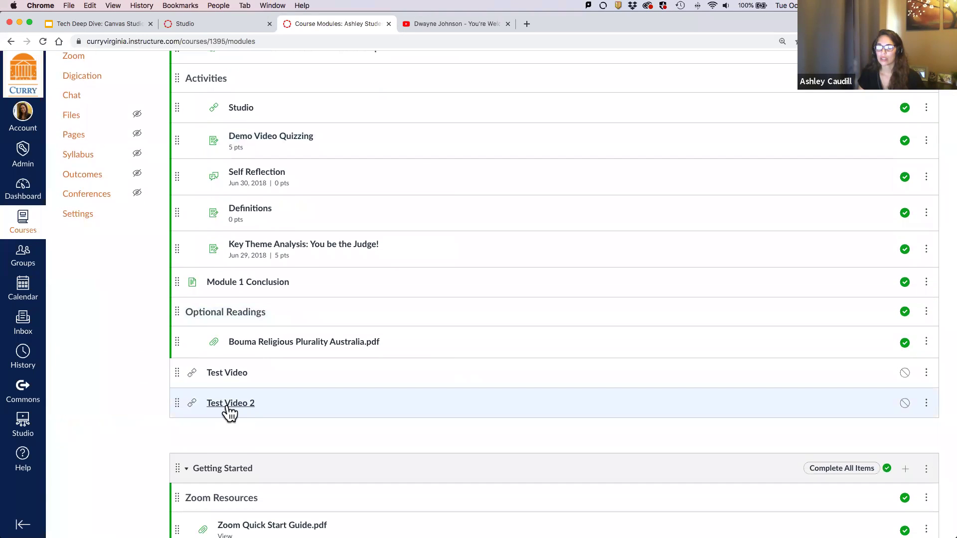
{"action": "left_click", "coordinate": [235, 410]}
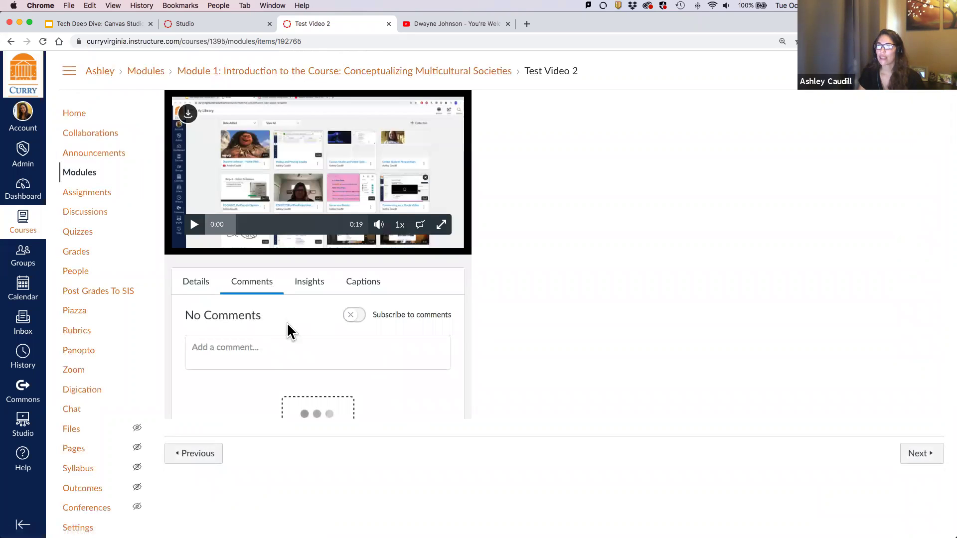
{"action": "scroll", "coordinate": [288, 323], "scroll_direction": "down", "scroll_amount": 1}
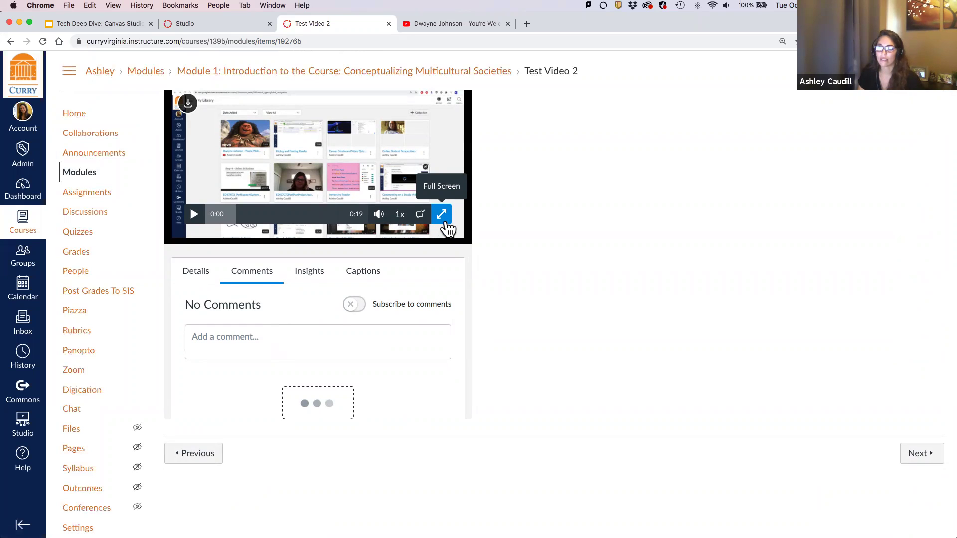
{"action": "scroll", "coordinate": [446, 225], "scroll_direction": "up", "scroll_amount": 1}
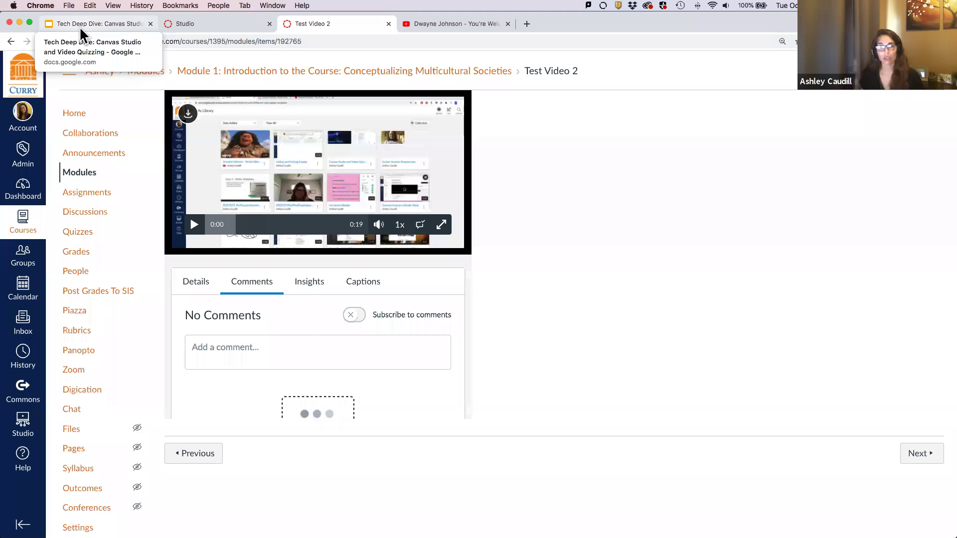
Open Test Video in the Studio library and request automatically generated captions with English as the spoken language
{"action": "left_click", "coordinate": [233, 26]}
{"action": "left_click", "coordinate": [693, 194]}
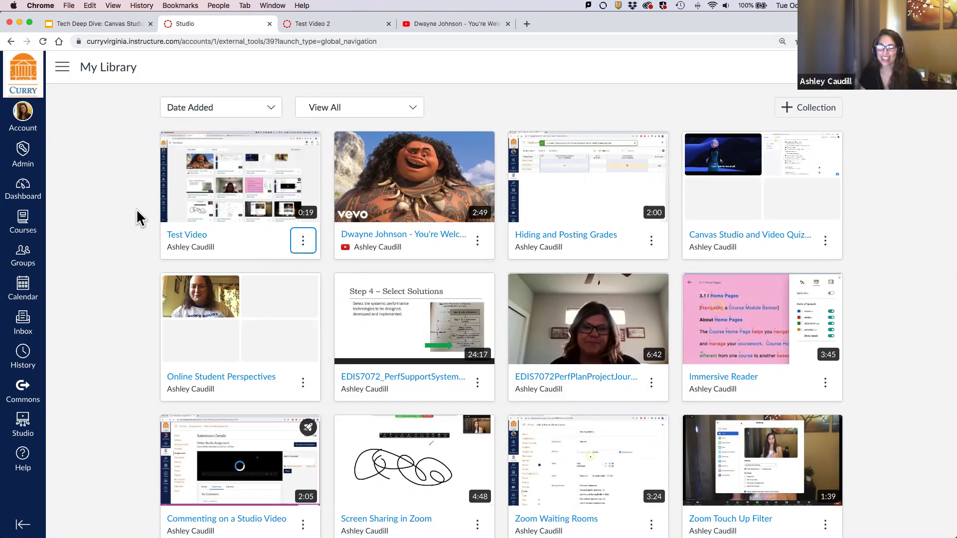
{"action": "left_click", "coordinate": [190, 242]}
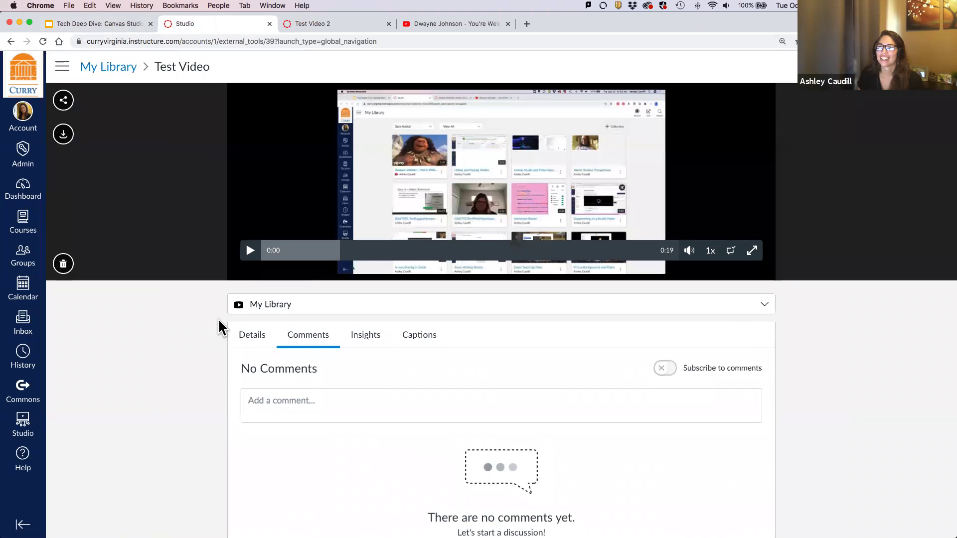
{"action": "scroll", "coordinate": [218, 326], "scroll_direction": "down", "scroll_amount": 1}
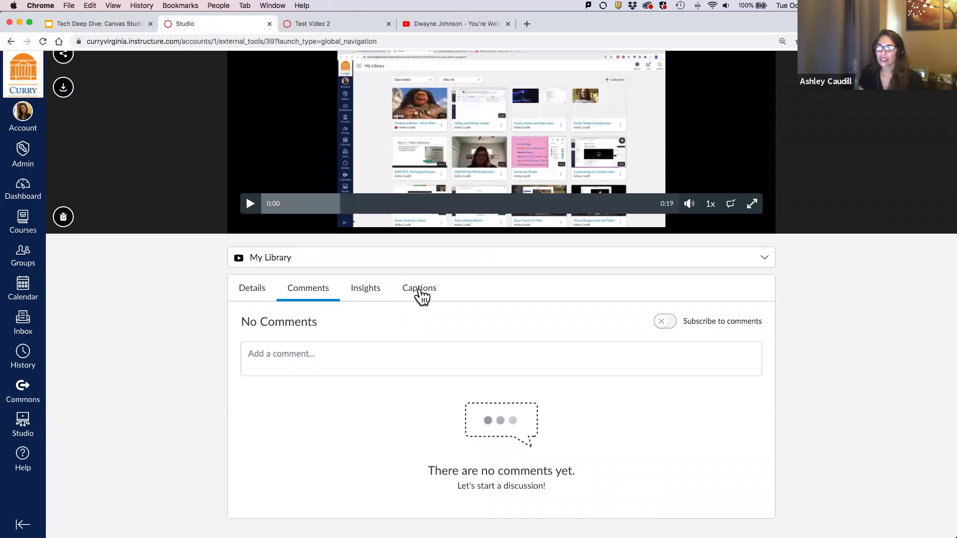
{"action": "left_click", "coordinate": [423, 294]}
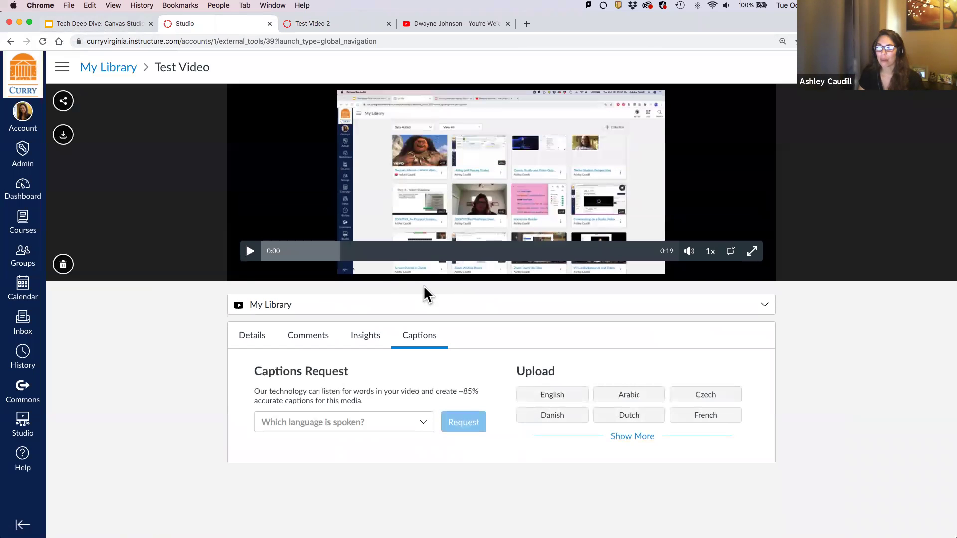
{"action": "left_click", "coordinate": [389, 421]}
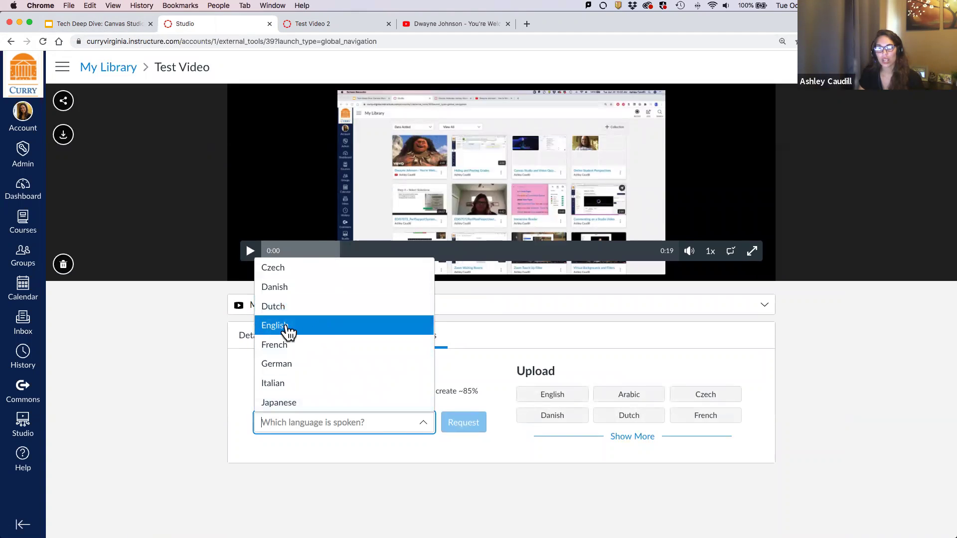
{"action": "left_click", "coordinate": [339, 333]}
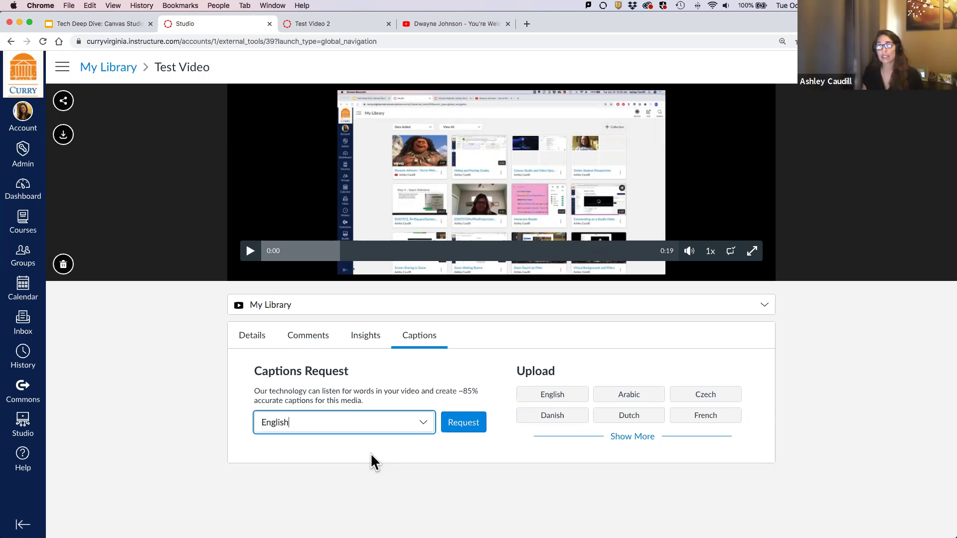
{"action": "left_click", "coordinate": [465, 425]}
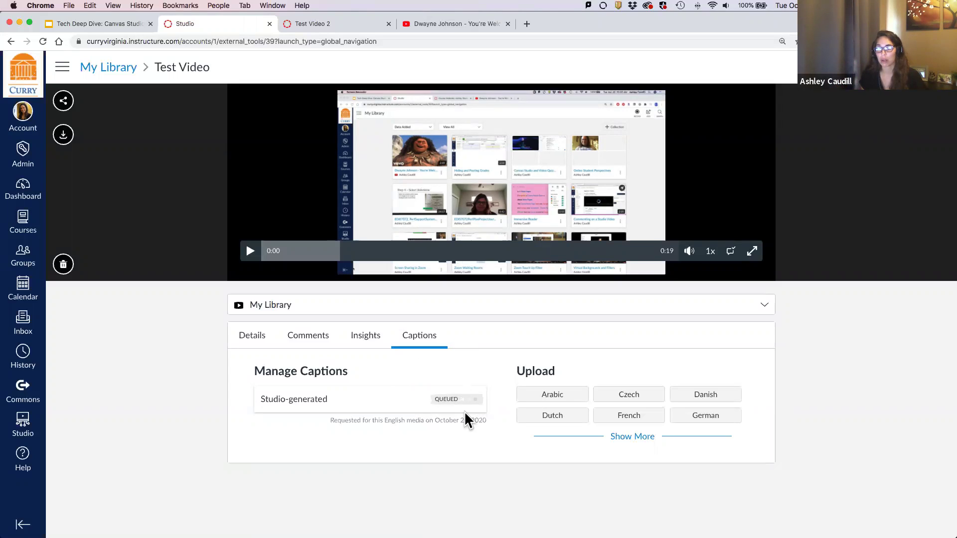
Switch to the Canvas Studio and Video Quizzing presentation in Google Slides and look through its slides
{"action": "left_click", "coordinate": [83, 25]}
{"action": "scroll", "coordinate": [53, 273], "scroll_direction": "down", "scroll_amount": 2}
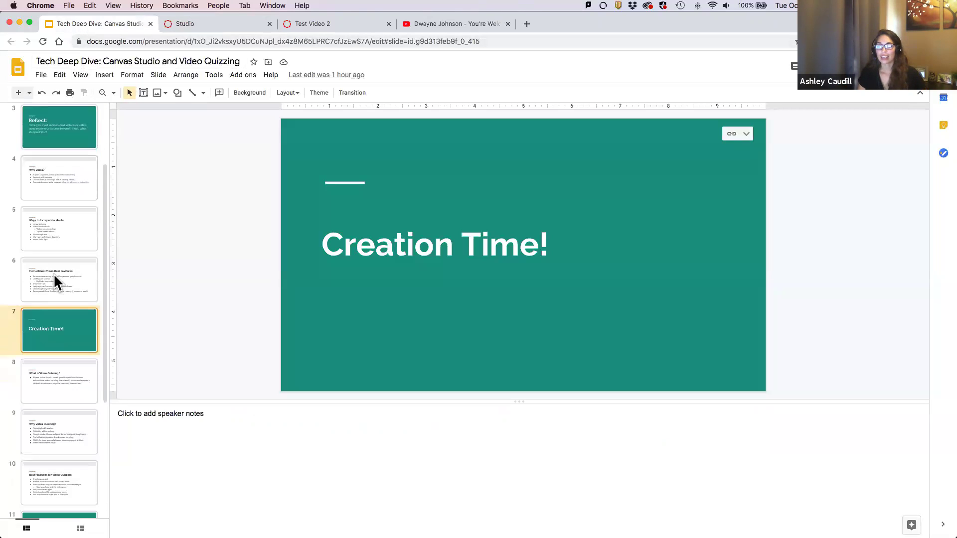
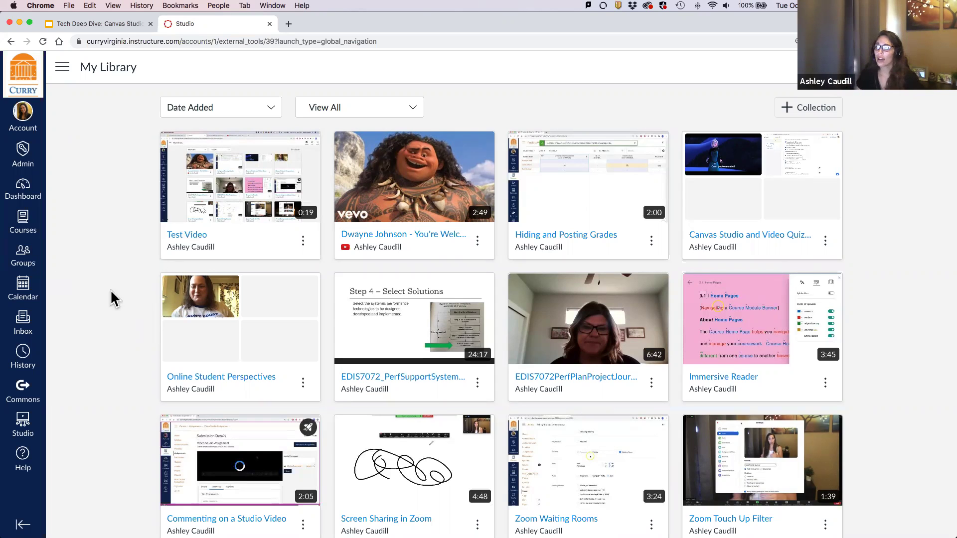
Create a video quiz from the "You're Welcome" video, titled "Moana Quiz" and described as "Please watch the following video and answer the questions."
{"action": "mouse_move", "coordinate": [423, 247]}
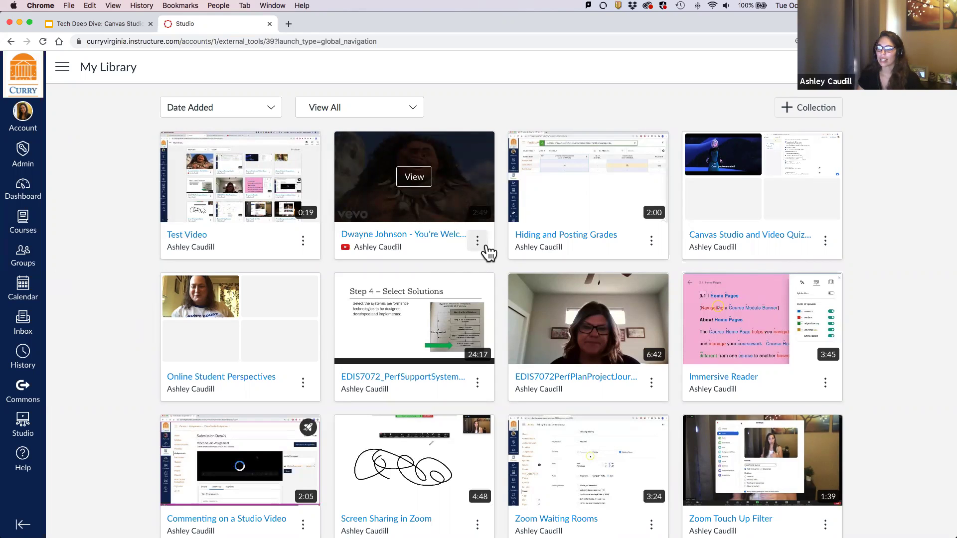
{"action": "left_click", "coordinate": [482, 244]}
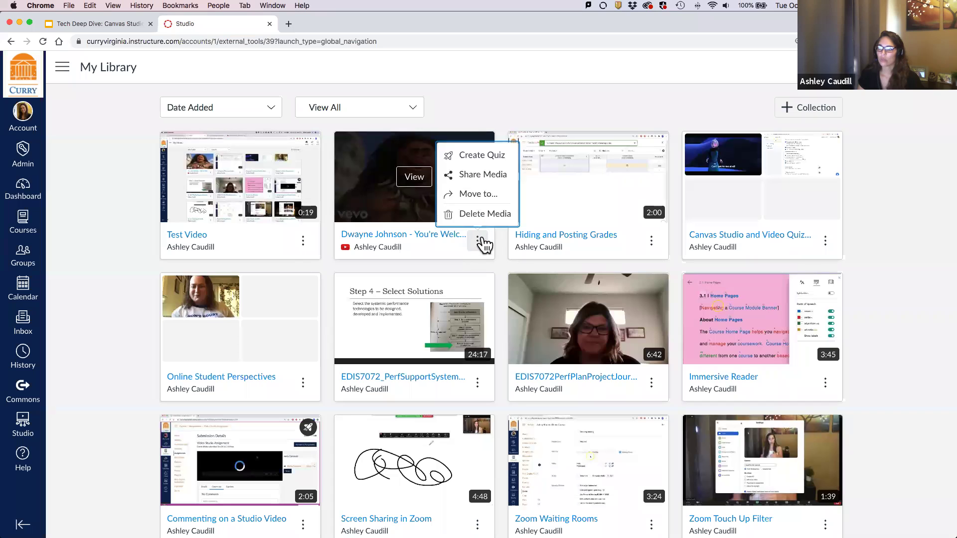
{"action": "left_click", "coordinate": [481, 158]}
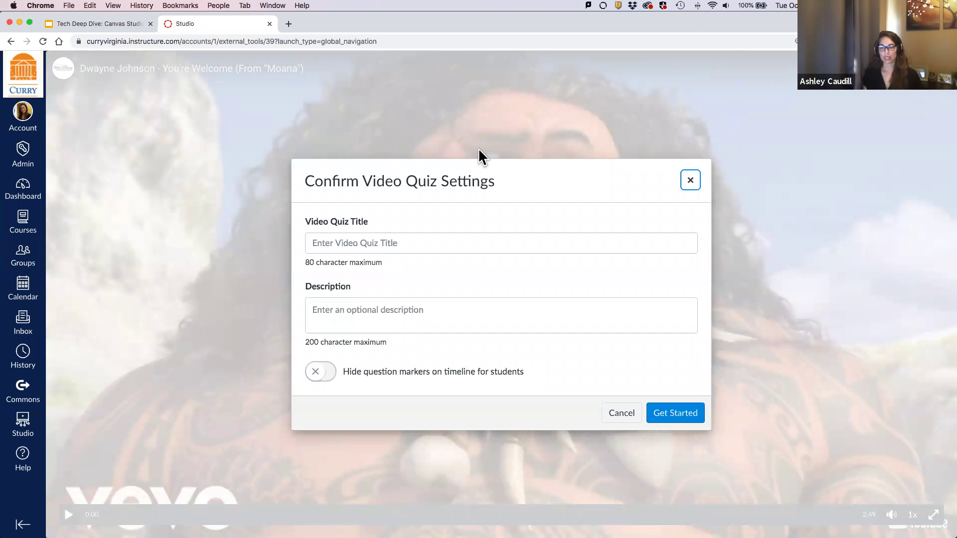
{"action": "left_click", "coordinate": [370, 238]}
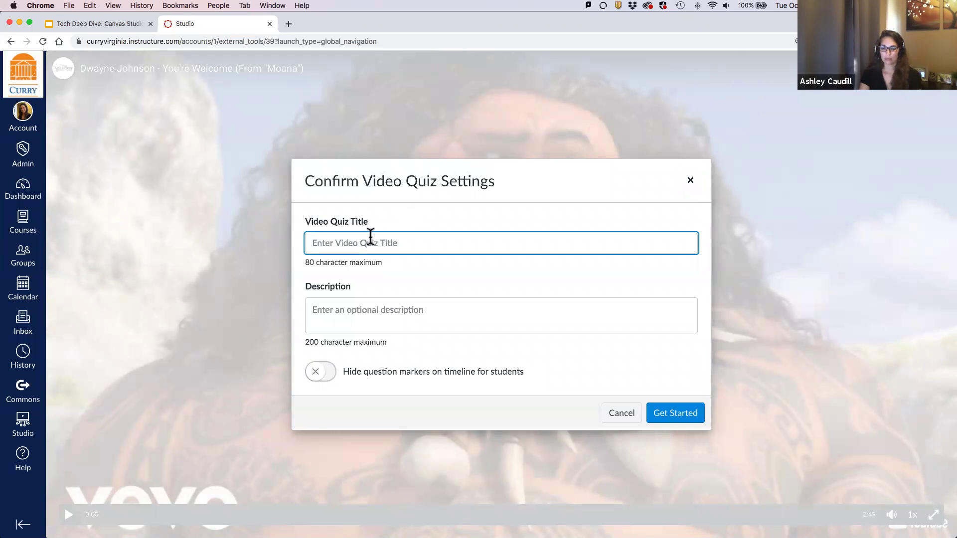
{"action": "type", "text": "Moa"}
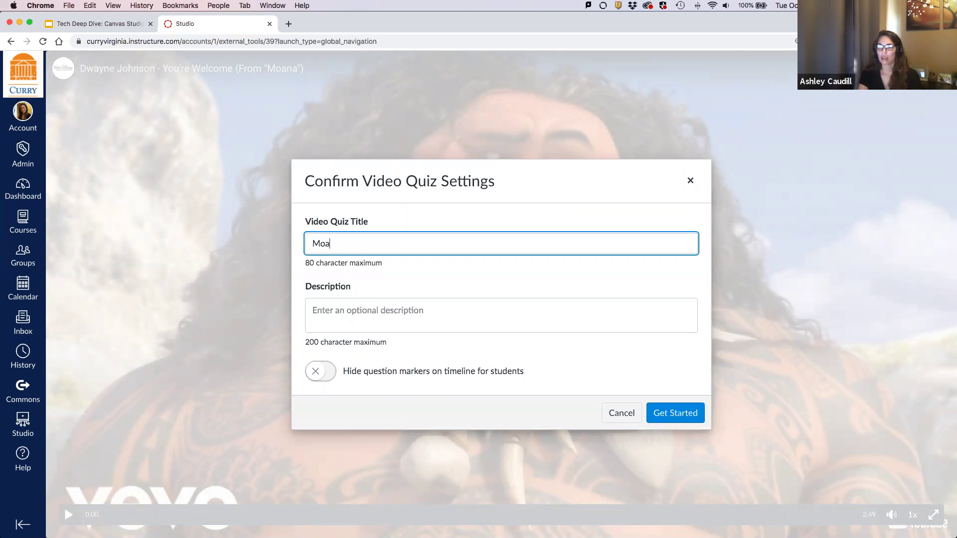
{"action": "type", "text": "na Quiz"}
{"action": "left_click", "coordinate": [375, 314]}
{"action": "type", "text": "Please watc"}
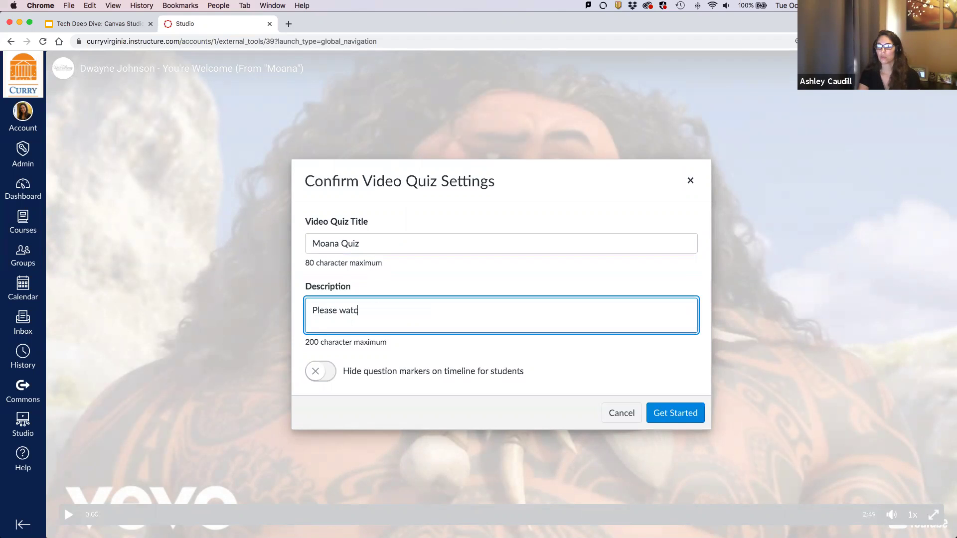
{"action": "type", "text": "h the following video"}
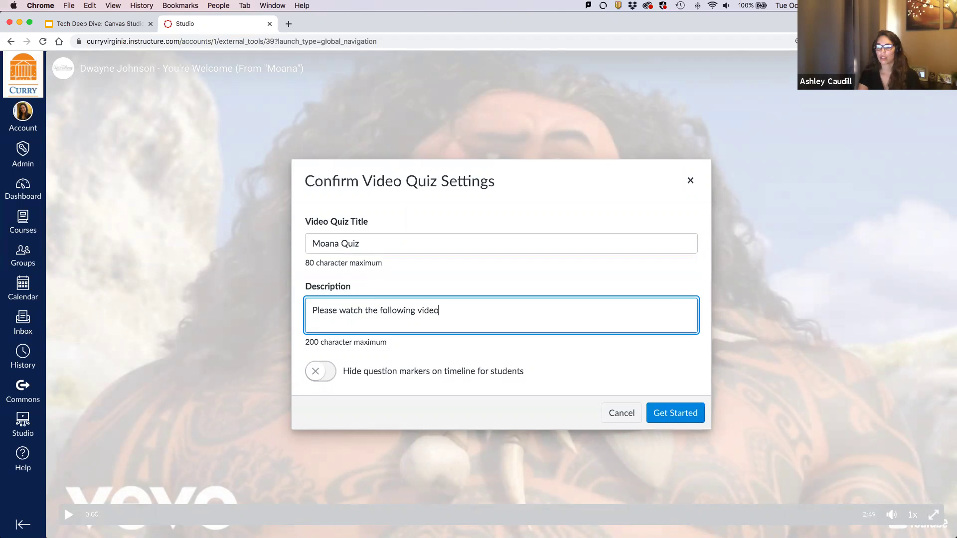
{"action": "type", "text": " and answer the questions."}
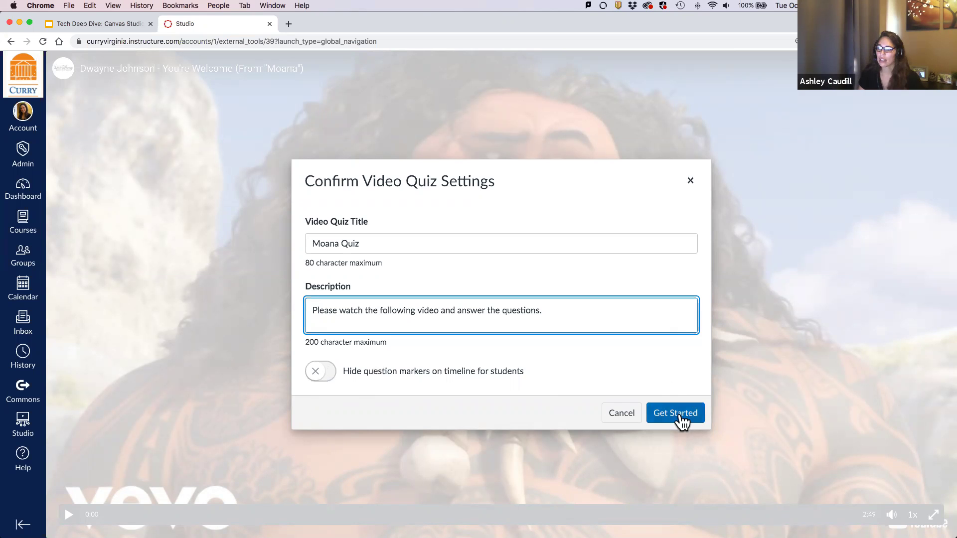
{"action": "left_click", "coordinate": [682, 421]}
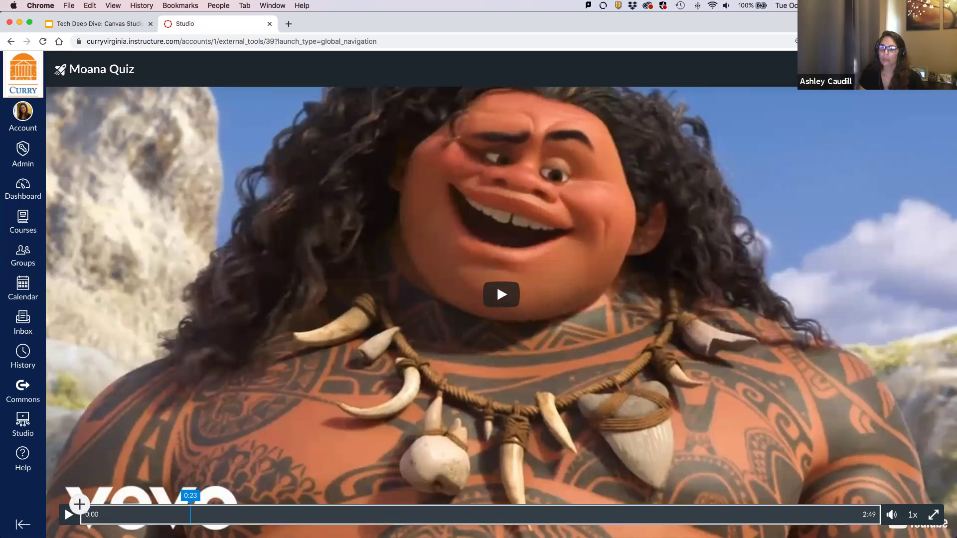
Preview the quiz video from 0:23 and mute its sound
{"action": "left_click", "coordinate": [190, 514]}
{"action": "left_click", "coordinate": [70, 514]}
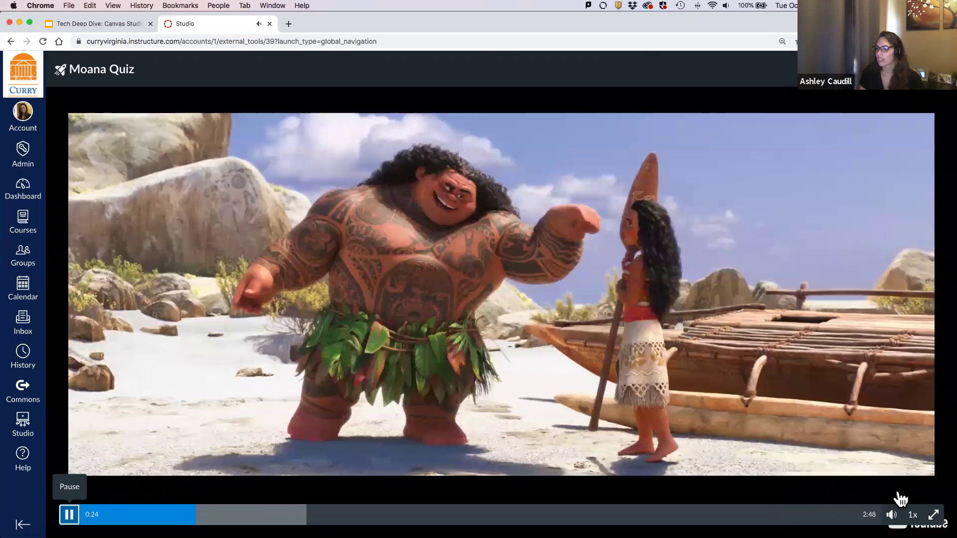
{"action": "left_click_drag", "start_coordinate": [882, 492], "coordinate": [785, 484]}
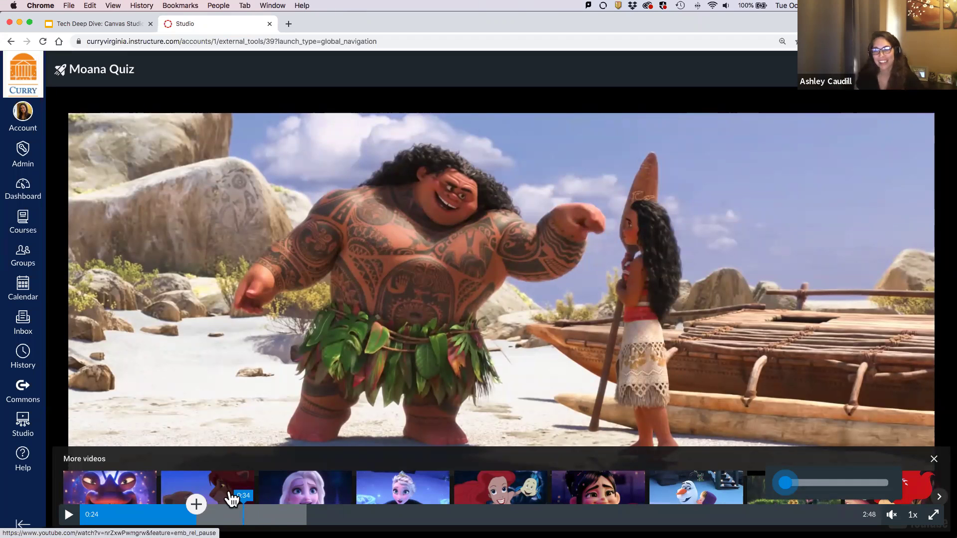
Position the video timeline at 0:35 and insert a Multiple Choice question there
{"action": "left_click", "coordinate": [227, 513]}
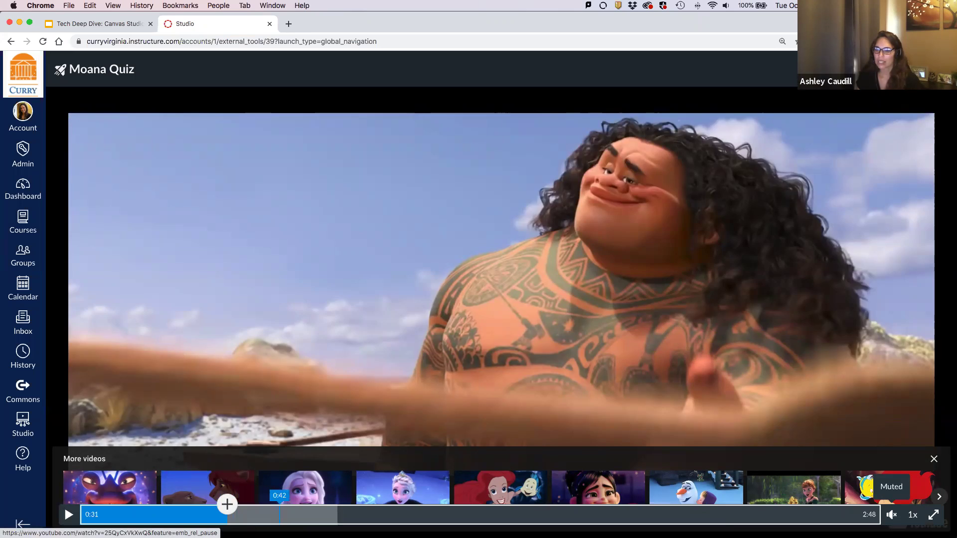
{"action": "left_click", "coordinate": [280, 515]}
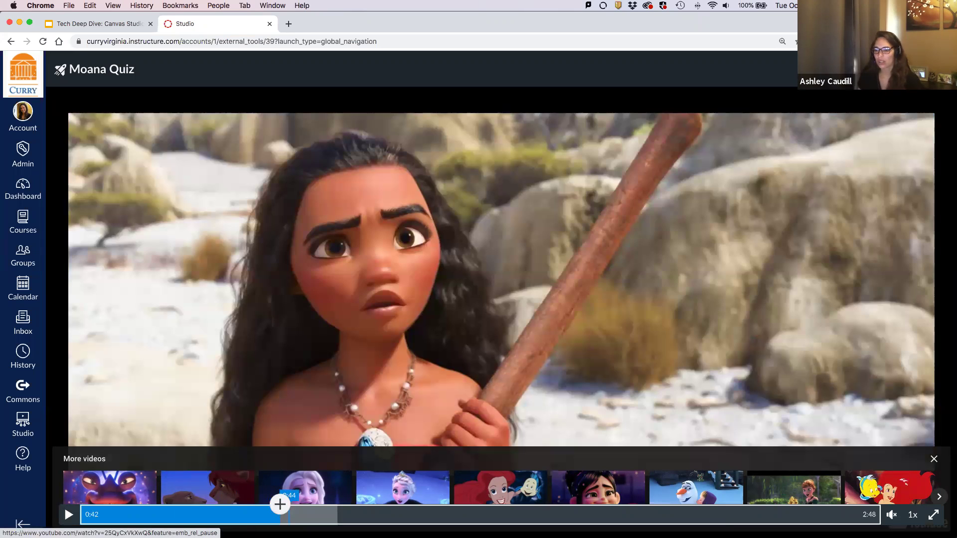
{"action": "left_click", "coordinate": [249, 515]}
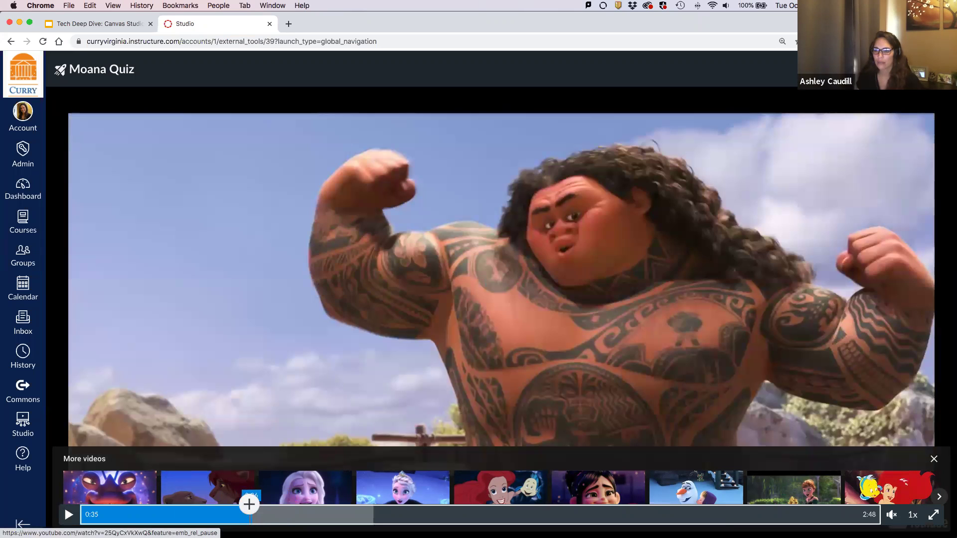
{"action": "left_click", "coordinate": [249, 508]}
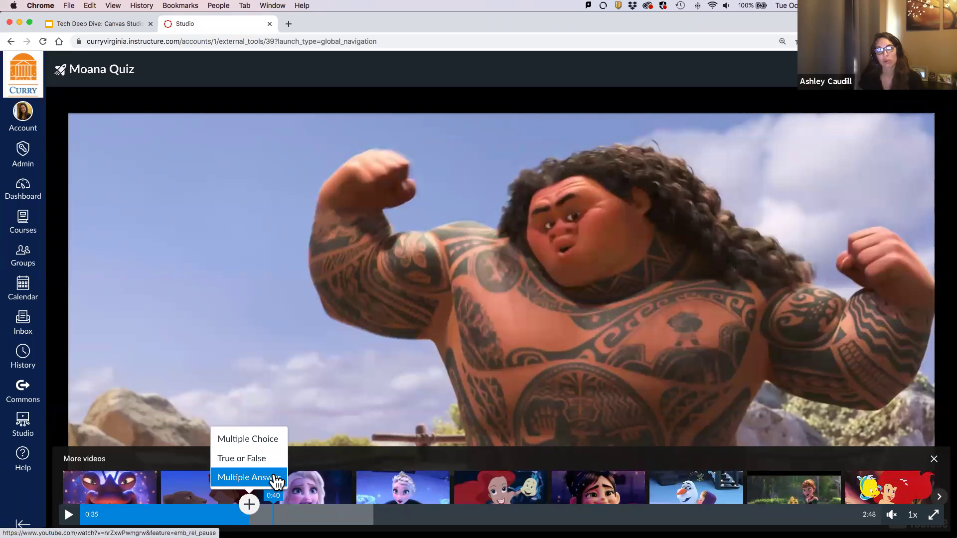
{"action": "left_click", "coordinate": [268, 441]}
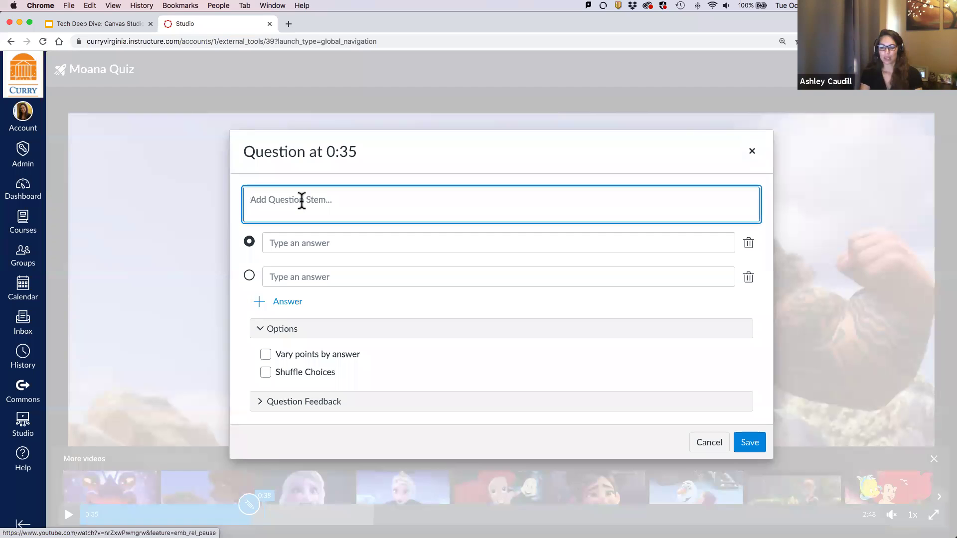
Enter "What is this movie?" as the question stem
{"action": "type", "text": "What is this movie"}
{"action": "key", "text": "BackSpace"}
{"action": "key", "text": "BackSpace"}
{"action": "key", "text": "BackSpace"}
{"action": "type", "text": "vie?"}
Enter "Toy Story" as the first answer choice and "Monana" as the second
{"action": "left_click", "coordinate": [293, 243]}
{"action": "type", "text": "MOana"}
{"action": "key", "text": "BackSpace"}
{"action": "key", "text": "BackSpace"}
{"action": "key", "text": "BackSpace"}
{"action": "key", "text": "BackSpace"}
{"action": "type", "text": "oana"}
{"action": "key", "text": "super+a"}
{"action": "type", "text": "Toy Story"}
{"action": "left_click", "coordinate": [296, 271]}
{"action": "type", "text": "Monana"}
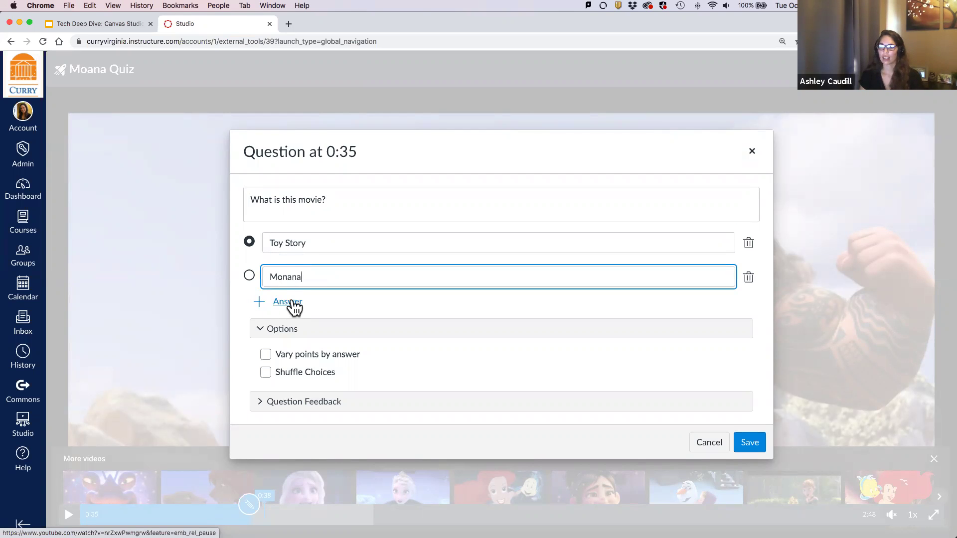
Add two more answer choices, "Finding Nemo" and "Frozen", to the question
{"action": "left_click", "coordinate": [293, 303]}
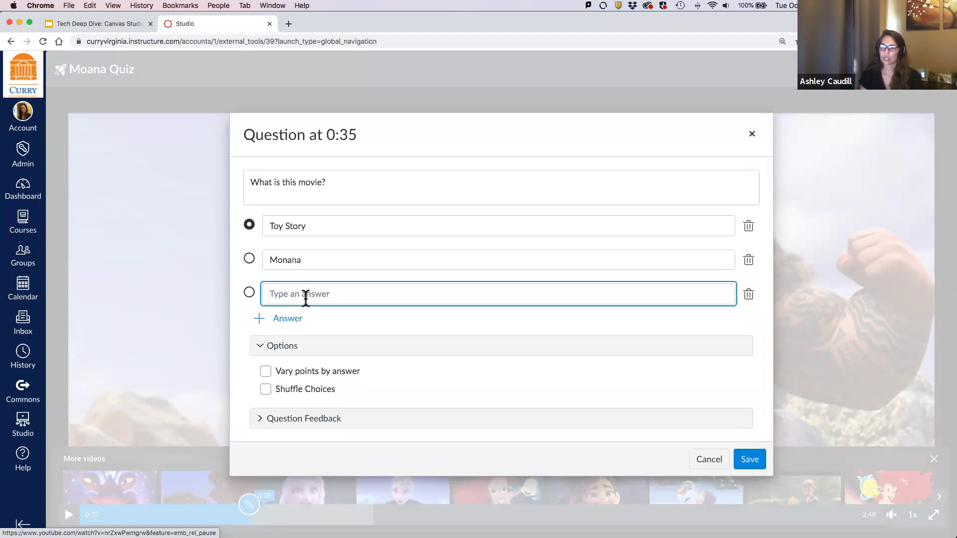
{"action": "type", "text": "Finding"}
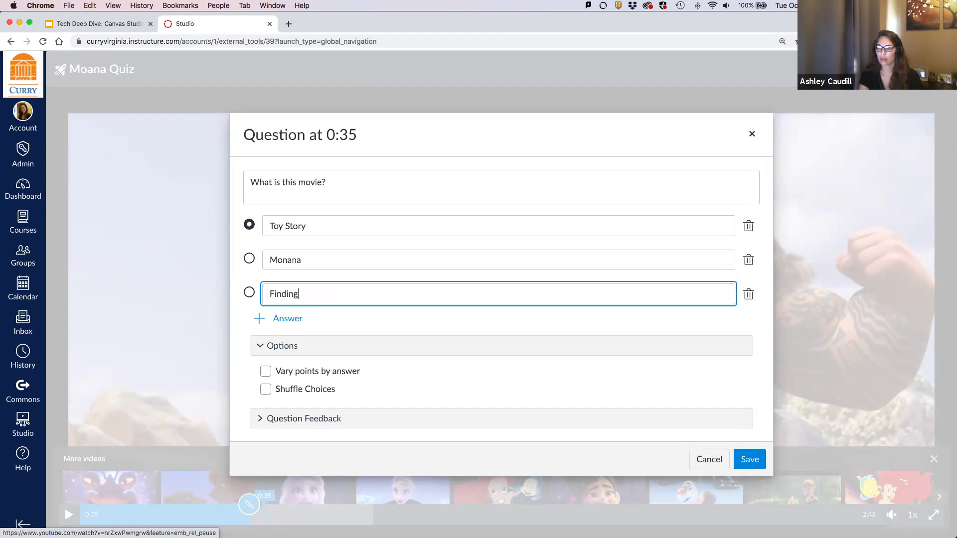
{"action": "type", "text": " Nemo"}
{"action": "key", "text": "BackSpace"}
{"action": "key", "text": "BackSpace"}
{"action": "type", "text": "mo"}
{"action": "left_click", "coordinate": [310, 321]}
{"action": "type", "text": "Frozen"}
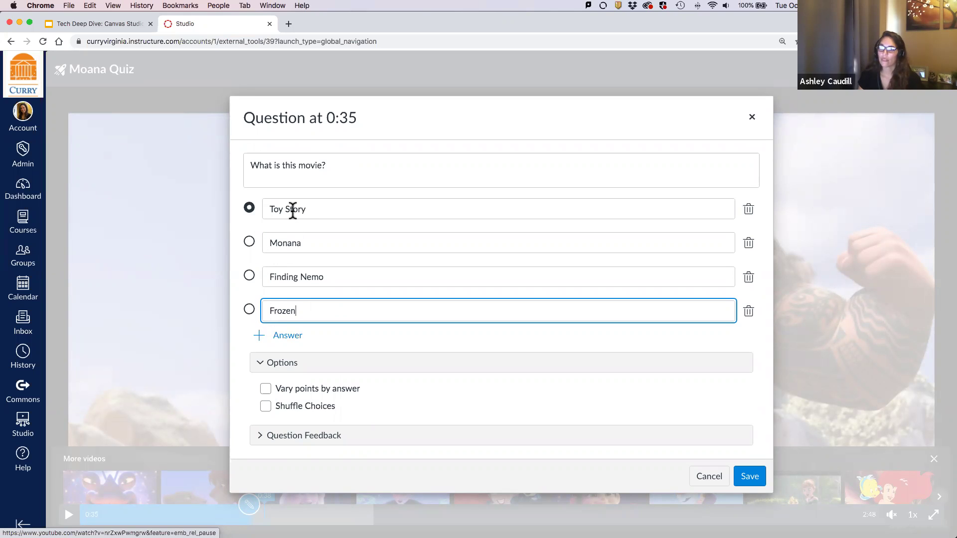
Correct the second answer's spelling to "Moana" and mark it as the correct answer
{"action": "left_click", "coordinate": [285, 242]}
{"action": "key", "text": "BackSpace"}
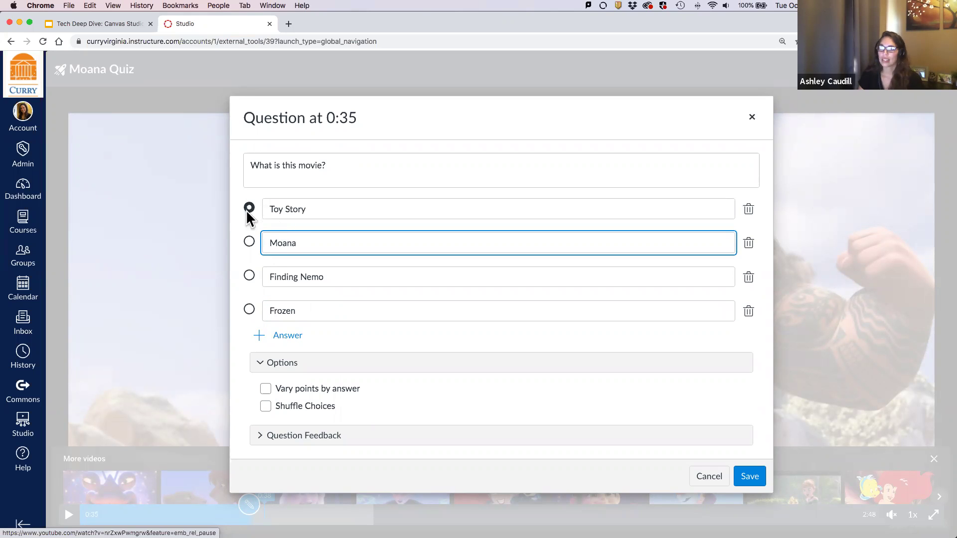
{"action": "left_click", "coordinate": [250, 244]}
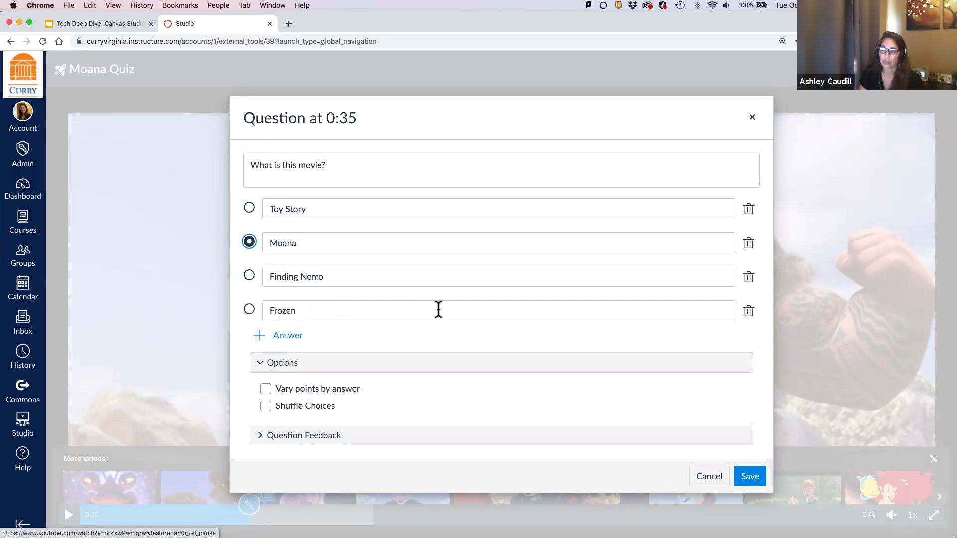
Turn on Vary points by answer for the question and add a blank fifth answer choice
{"action": "left_click", "coordinate": [258, 439]}
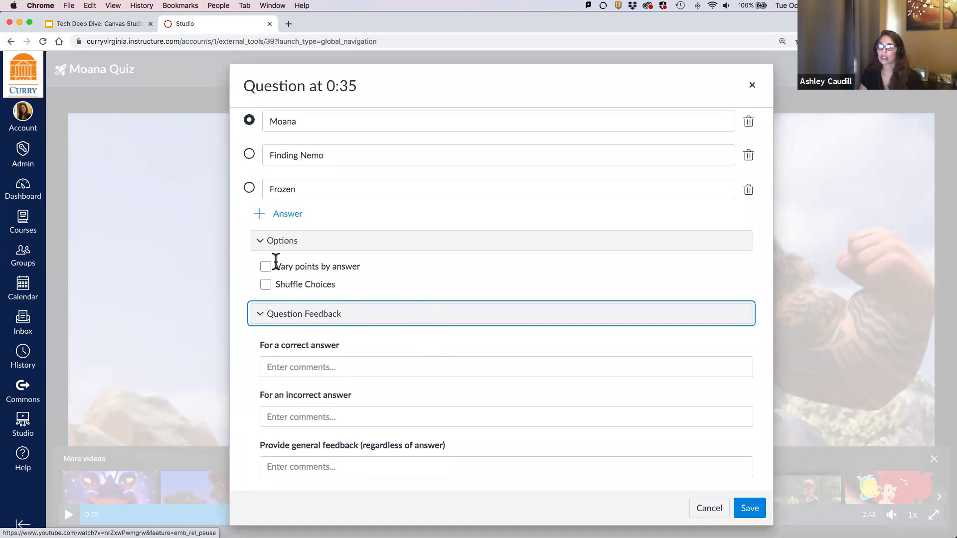
{"action": "left_click", "coordinate": [266, 268]}
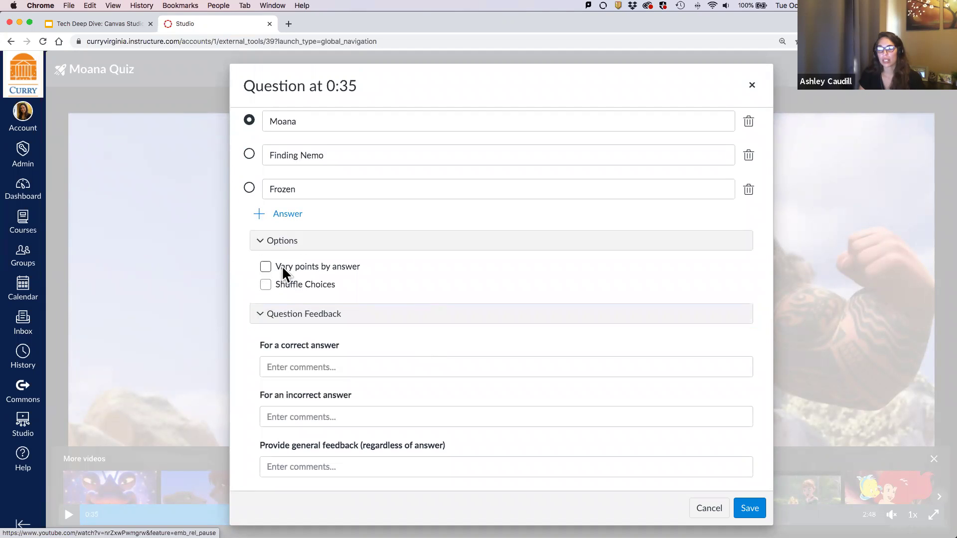
{"action": "left_click", "coordinate": [279, 218]}
{"action": "scroll", "coordinate": [391, 237], "scroll_direction": "up", "scroll_amount": 2}
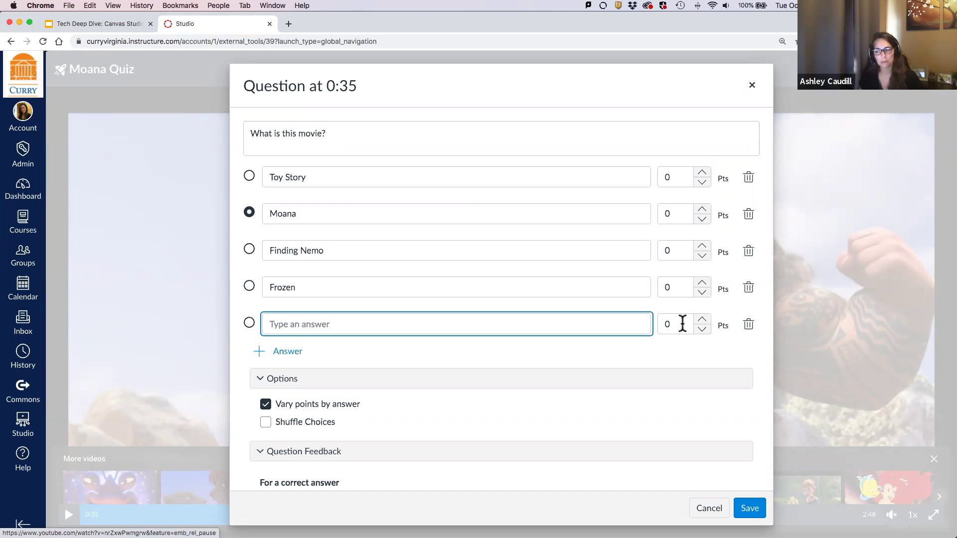
Turn off Vary points by answer and try Shuffle Choices on and off before collapsing the question options
{"action": "left_click", "coordinate": [266, 404]}
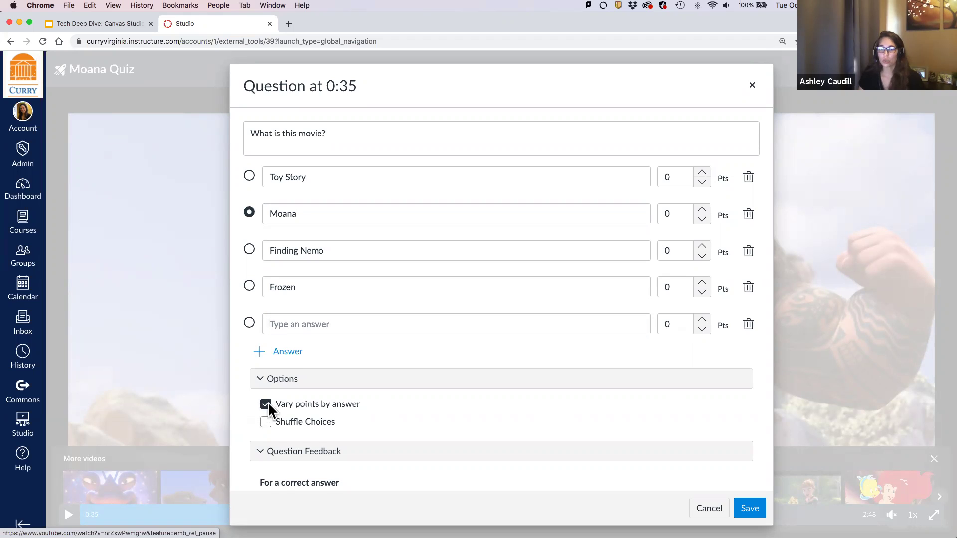
{"action": "left_click", "coordinate": [266, 408]}
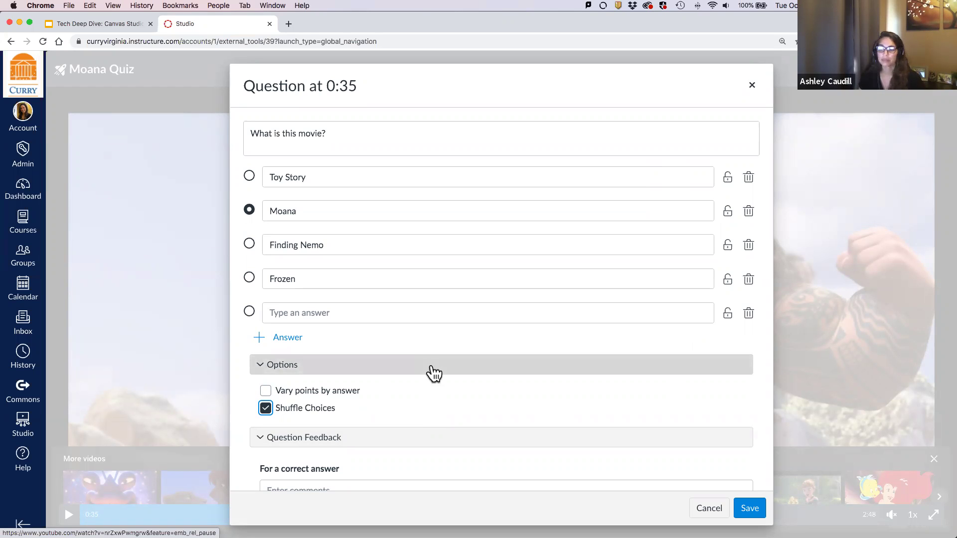
{"action": "left_click", "coordinate": [265, 408]}
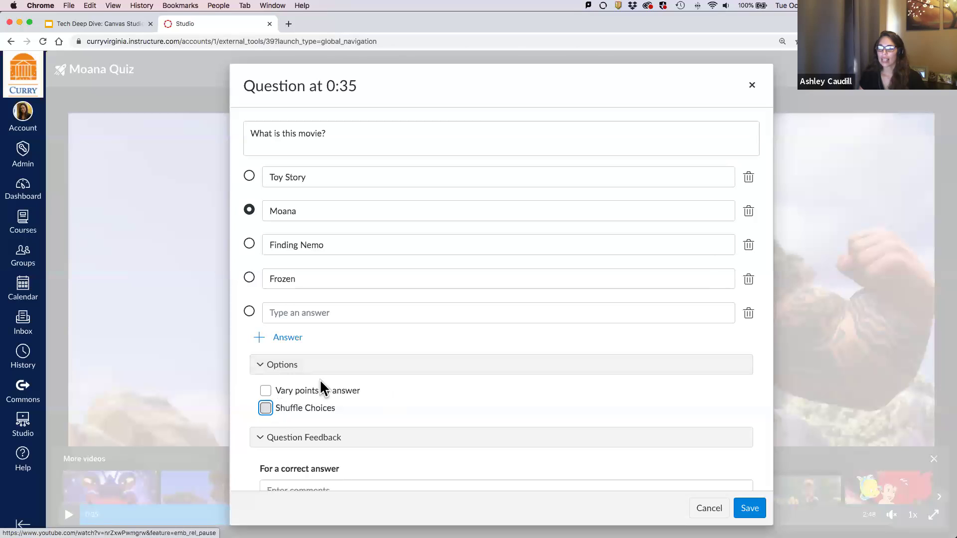
{"action": "left_click", "coordinate": [260, 366]}
Examine the feedback fields for correct, incorrect and general responses, and try to save the question without comments
{"action": "scroll", "coordinate": [438, 372], "scroll_direction": "down", "scroll_amount": 3}
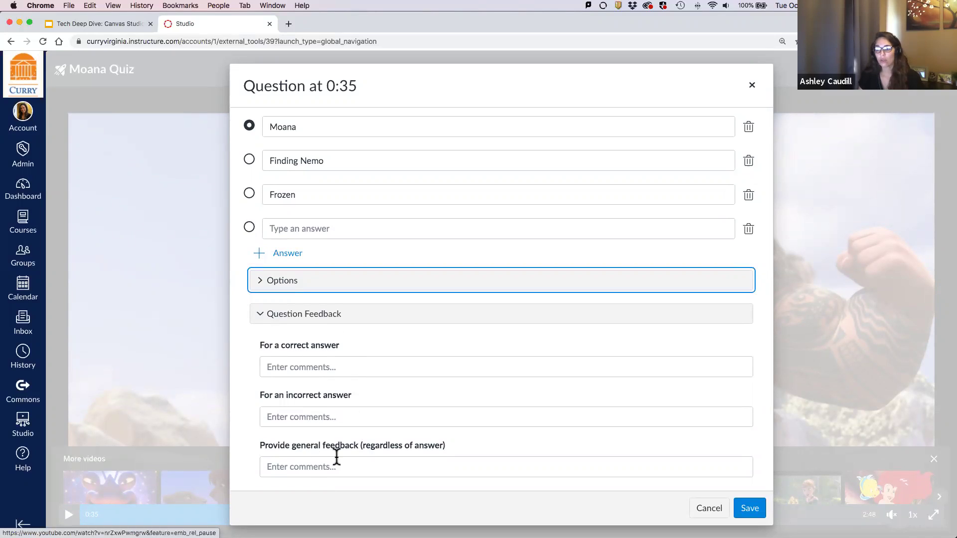
{"action": "left_click_drag", "start_coordinate": [360, 446], "coordinate": [290, 446]}
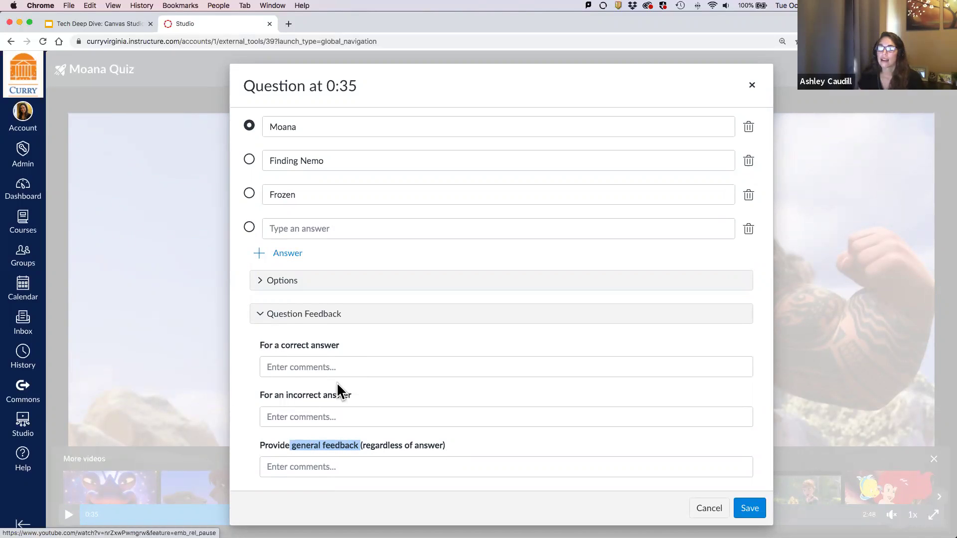
{"action": "left_click", "coordinate": [335, 367]}
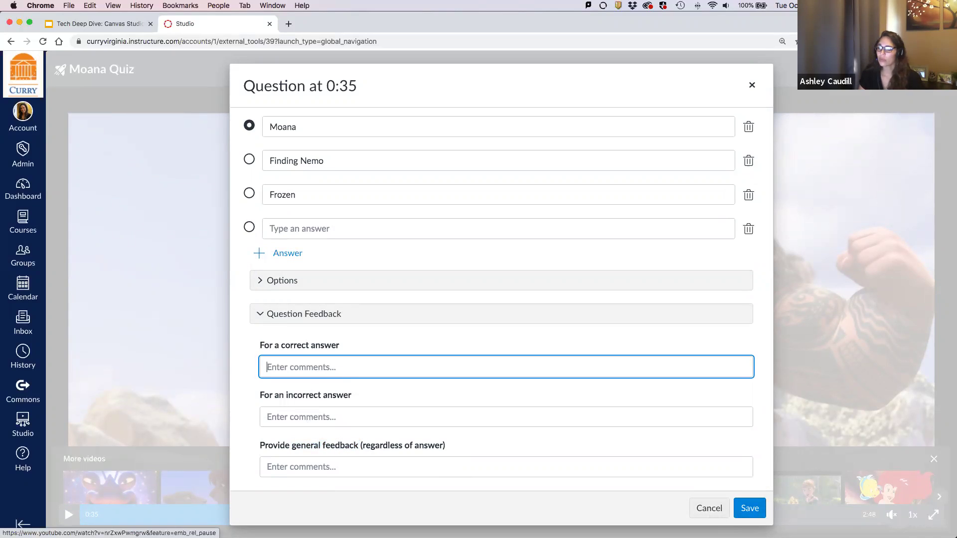
{"action": "left_click", "coordinate": [749, 509]}
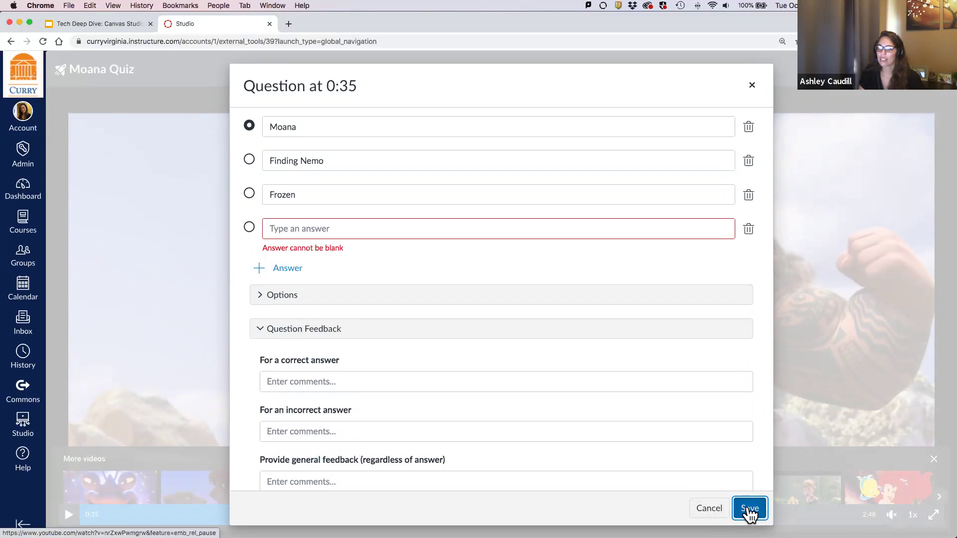
Fill the blank fifth answer choice with "Frozen II" and save the question
{"action": "left_click", "coordinate": [294, 228]}
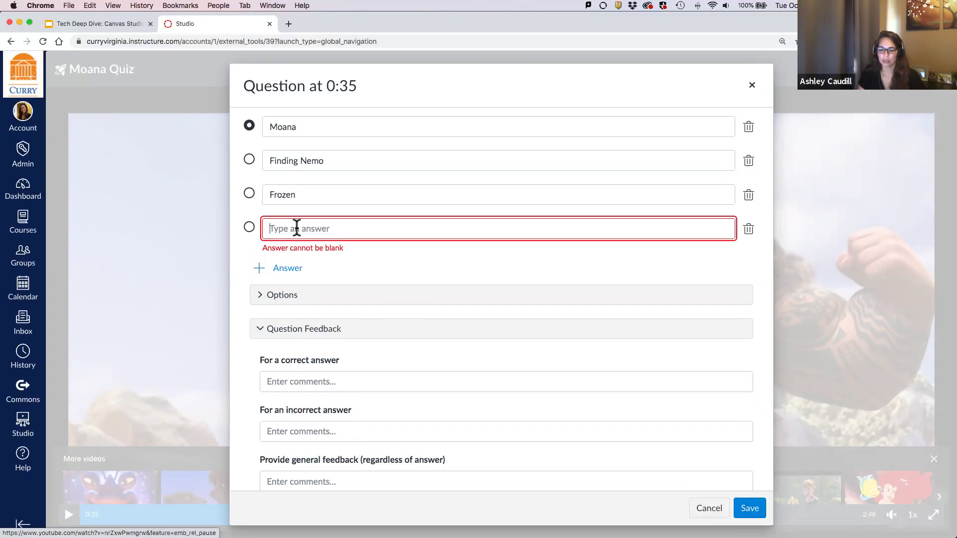
{"action": "type", "text": "FRozen"}
{"action": "key", "text": "BackSpace"}
{"action": "key", "text": "super+a"}
{"action": "type", "text": "Frozen II"}
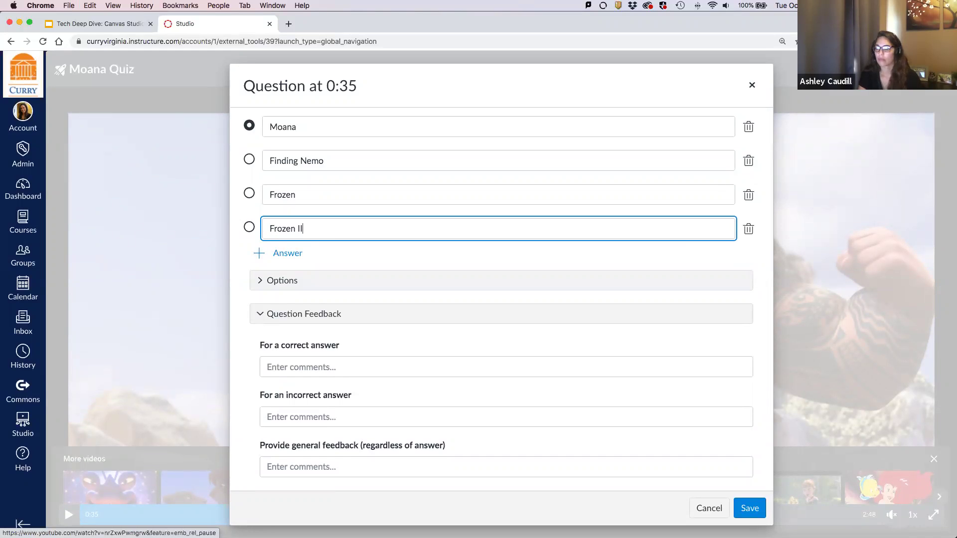
{"action": "left_click", "coordinate": [750, 508]}
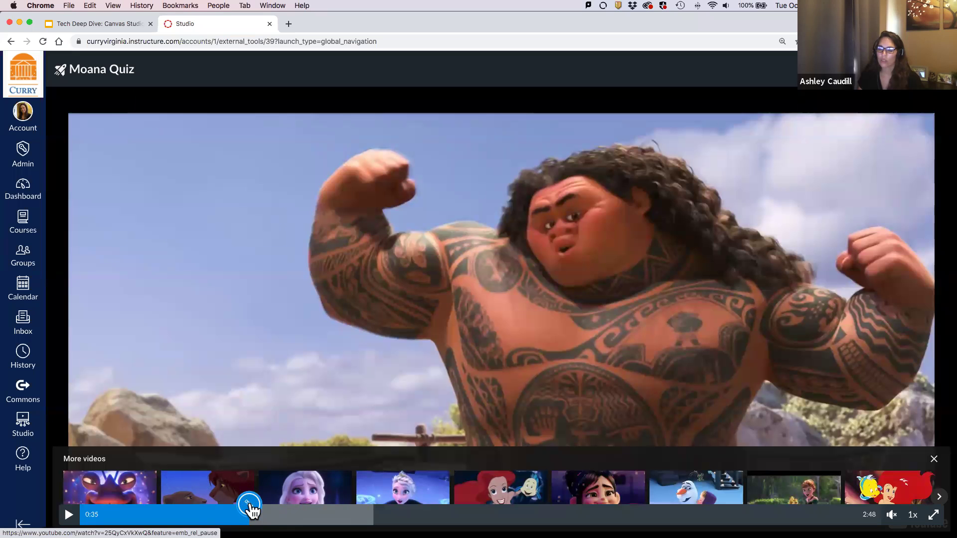
Reopen the question at 0:35, keep its contents, and save it again
{"action": "left_click", "coordinate": [249, 506]}
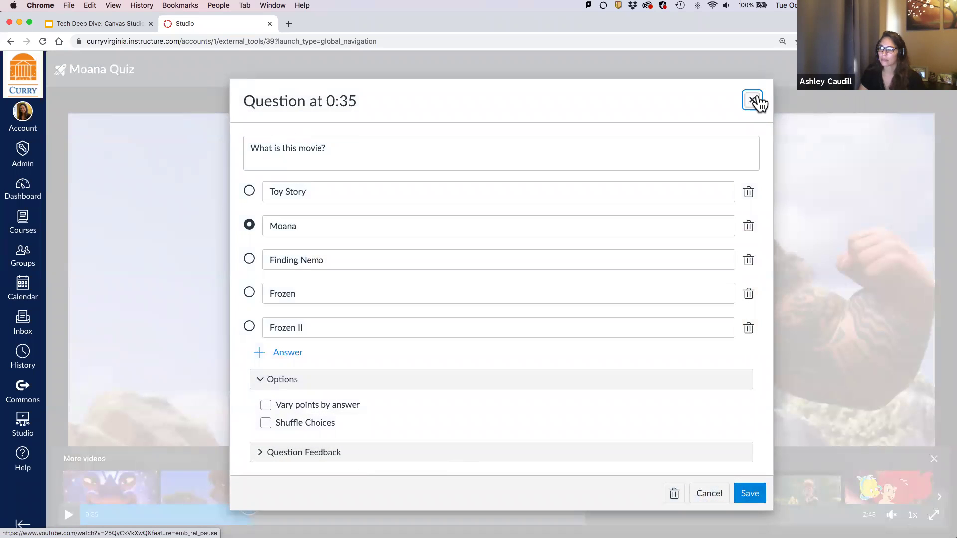
{"action": "left_click", "coordinate": [752, 100]}
{"action": "left_click", "coordinate": [559, 348]}
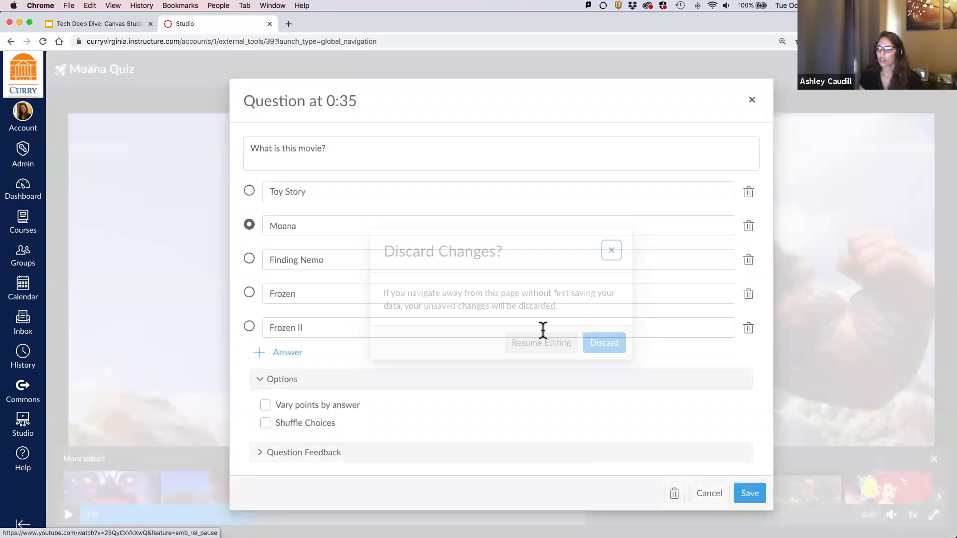
{"action": "left_click", "coordinate": [743, 496]}
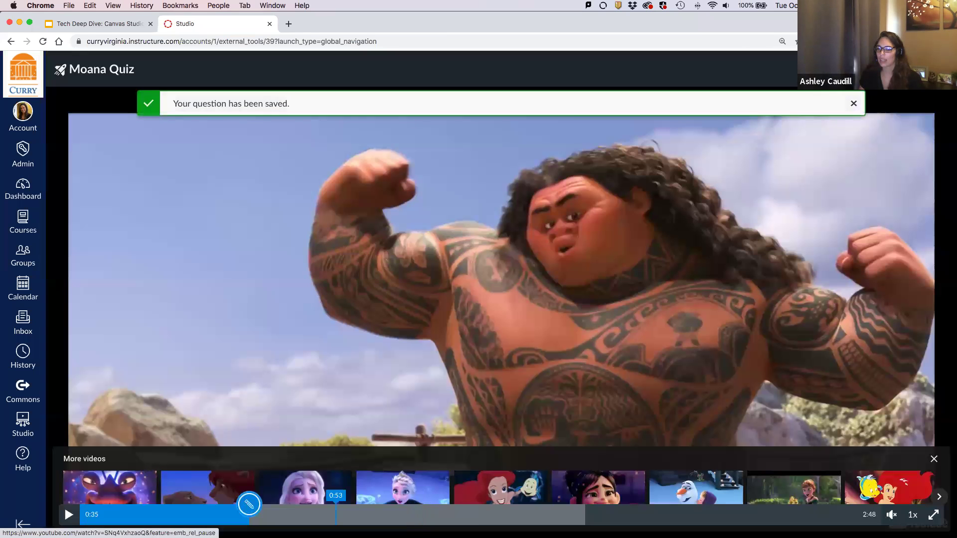
Try a True or False question at 0:58 with False as the correct answer, and discard it
{"action": "left_click", "coordinate": [357, 515]}
{"action": "left_click", "coordinate": [357, 505]}
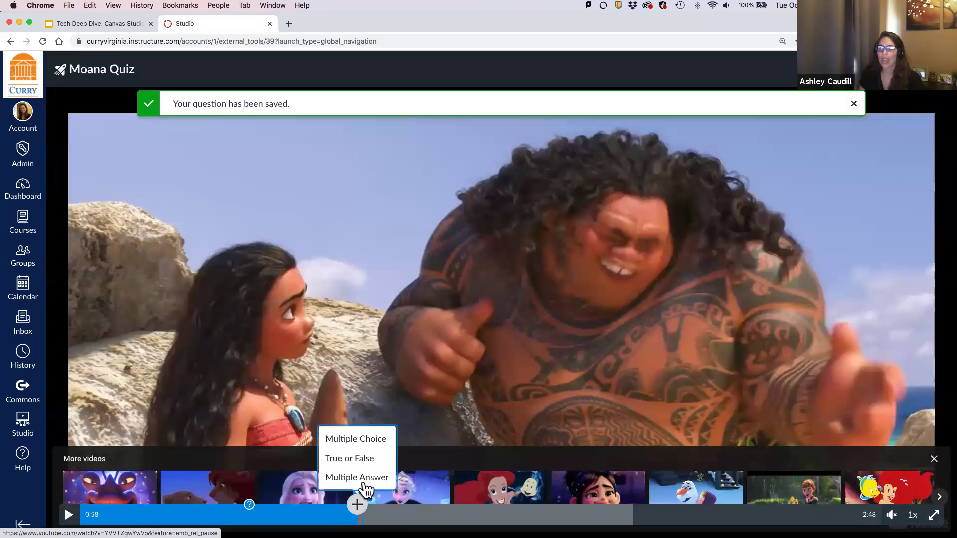
{"action": "left_click", "coordinate": [368, 458]}
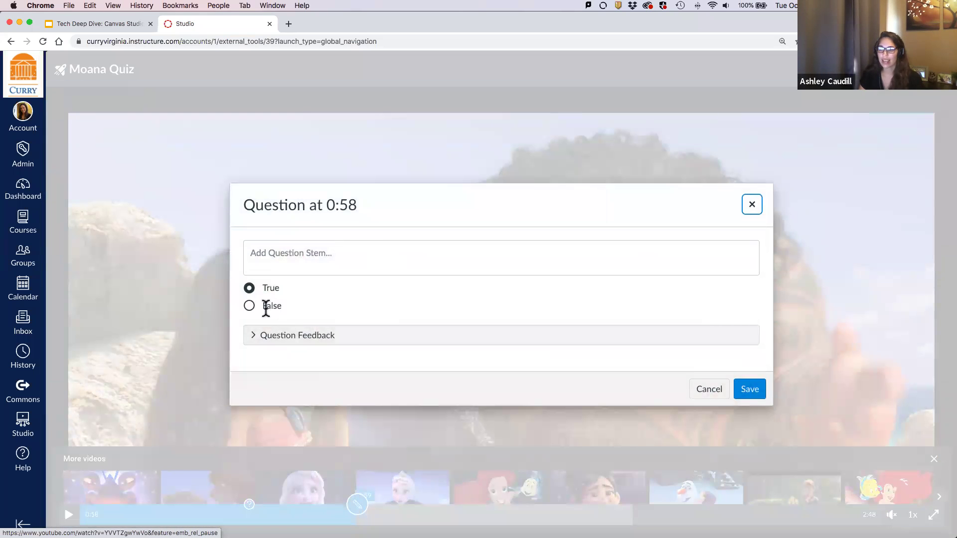
{"action": "left_click", "coordinate": [250, 306]}
{"action": "left_click", "coordinate": [249, 288]}
{"action": "left_click", "coordinate": [249, 306]}
{"action": "left_click", "coordinate": [753, 205]}
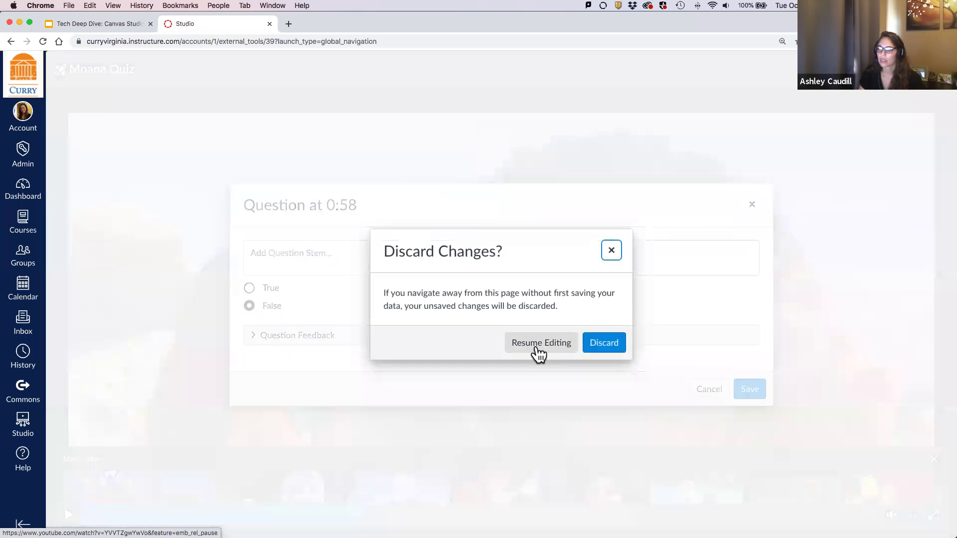
{"action": "left_click", "coordinate": [604, 343]}
Try a Multiple Answer question at 0:58 with four answer choices and several marked correct, and discard it
{"action": "mouse_move", "coordinate": [359, 506]}
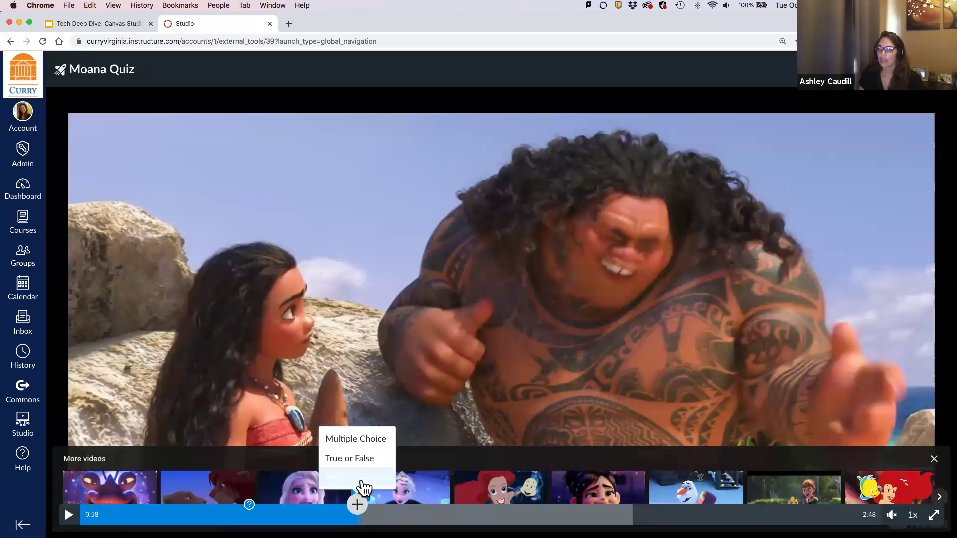
{"action": "left_click", "coordinate": [360, 477]}
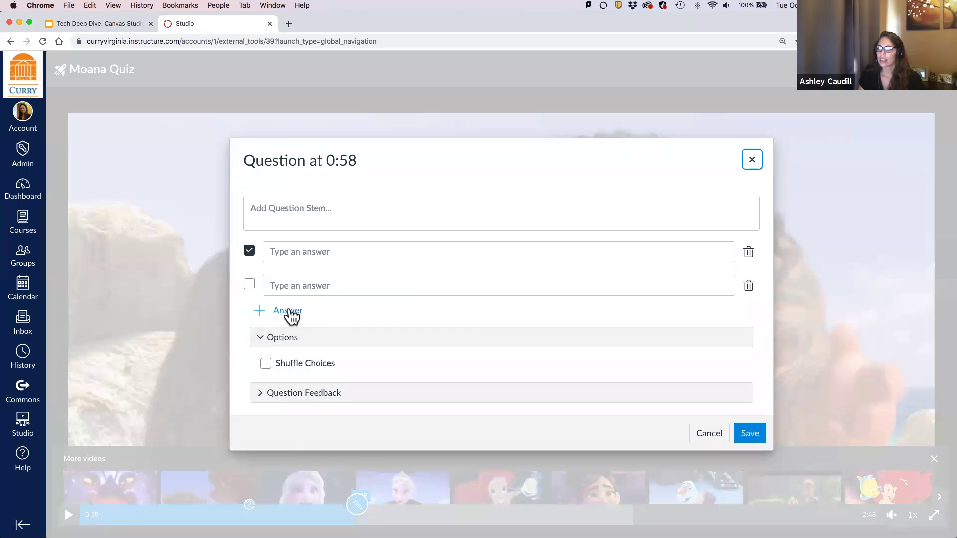
{"action": "left_click", "coordinate": [286, 312]}
{"action": "left_click", "coordinate": [282, 330]}
{"action": "left_click", "coordinate": [249, 284]}
{"action": "left_click", "coordinate": [249, 318]}
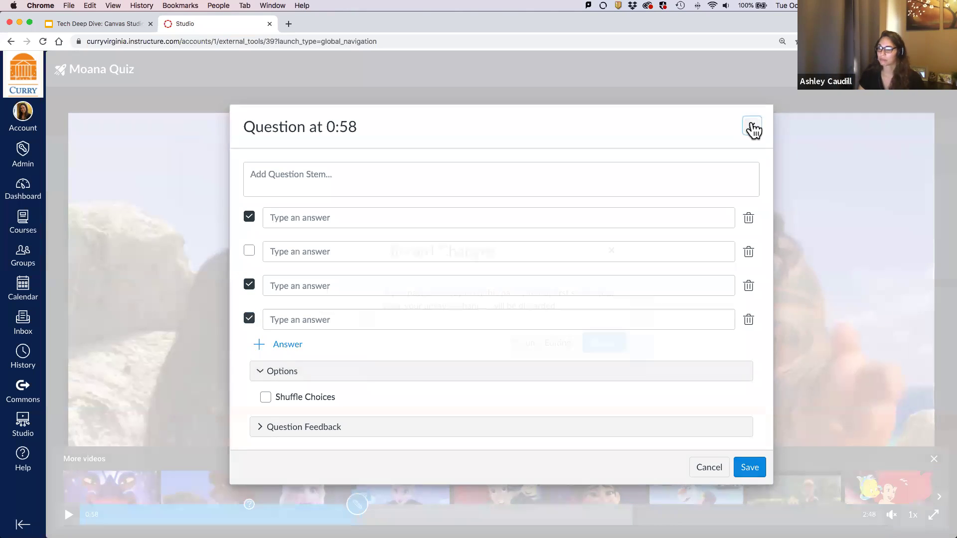
{"action": "left_click", "coordinate": [751, 129]}
{"action": "left_click", "coordinate": [601, 342]}
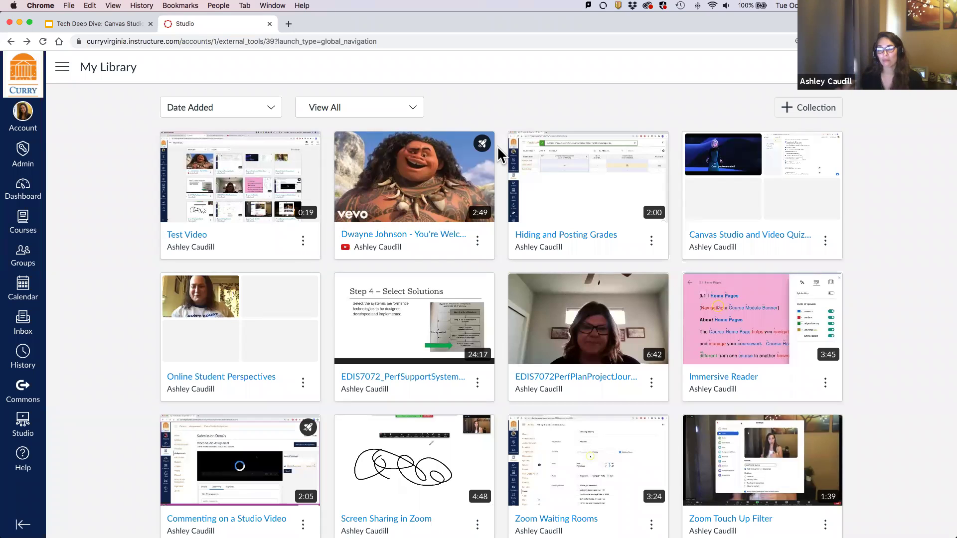
Look at the quizzes attached to the Dwayne Johnson video in the library
{"action": "left_click", "coordinate": [477, 242]}
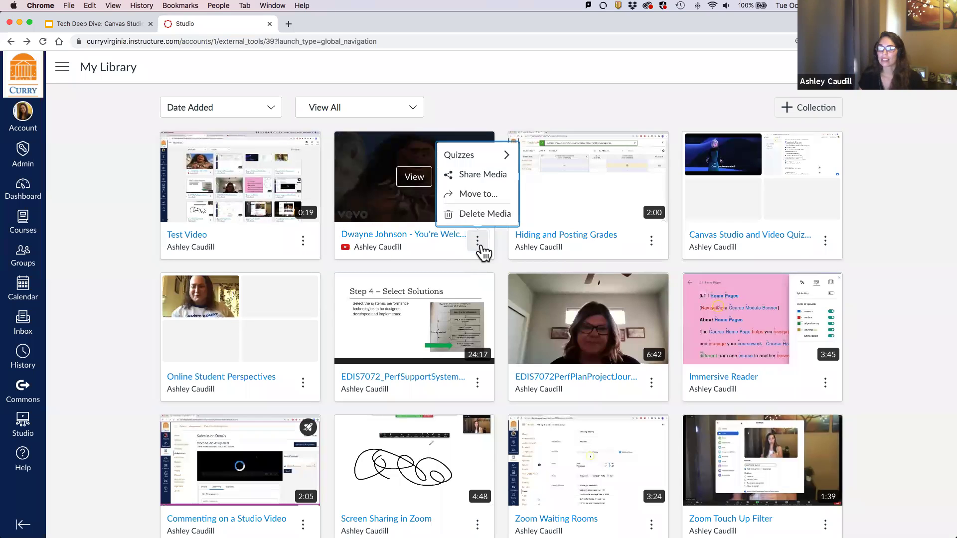
{"action": "mouse_move", "coordinate": [493, 160]}
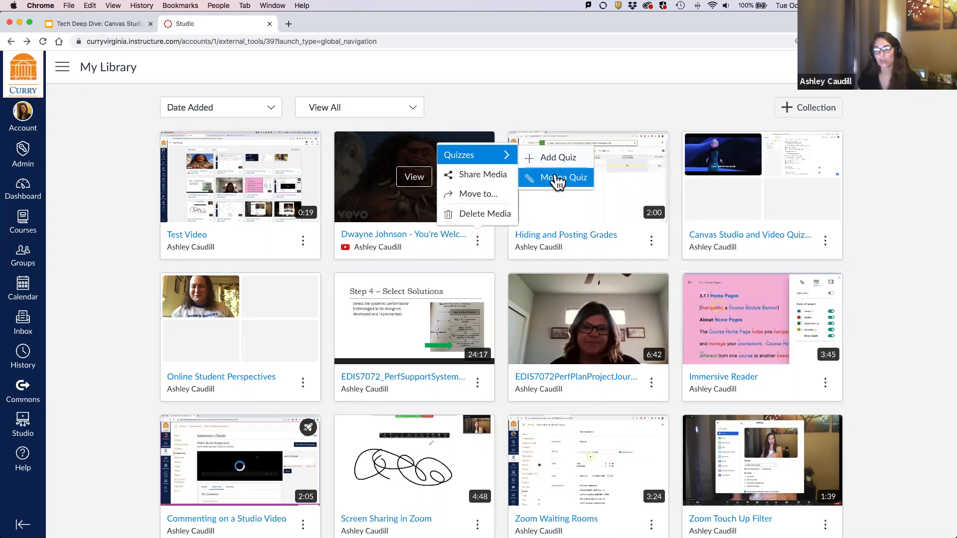
{"action": "key", "text": "Escape"}
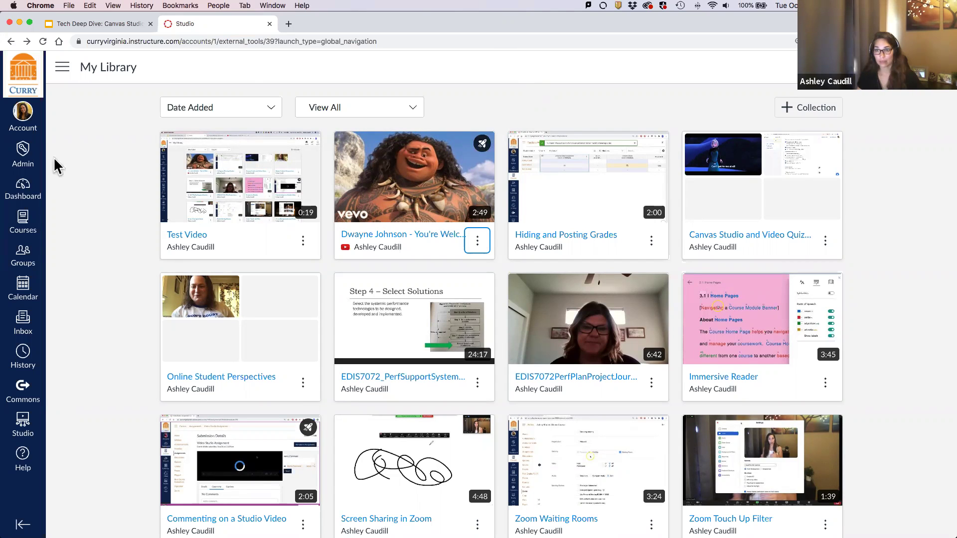
Open the dashboard in a new browser tab and go to Module 1 of the student demo course
{"action": "right_click", "coordinate": [29, 187]}
{"action": "left_click", "coordinate": [59, 189]}
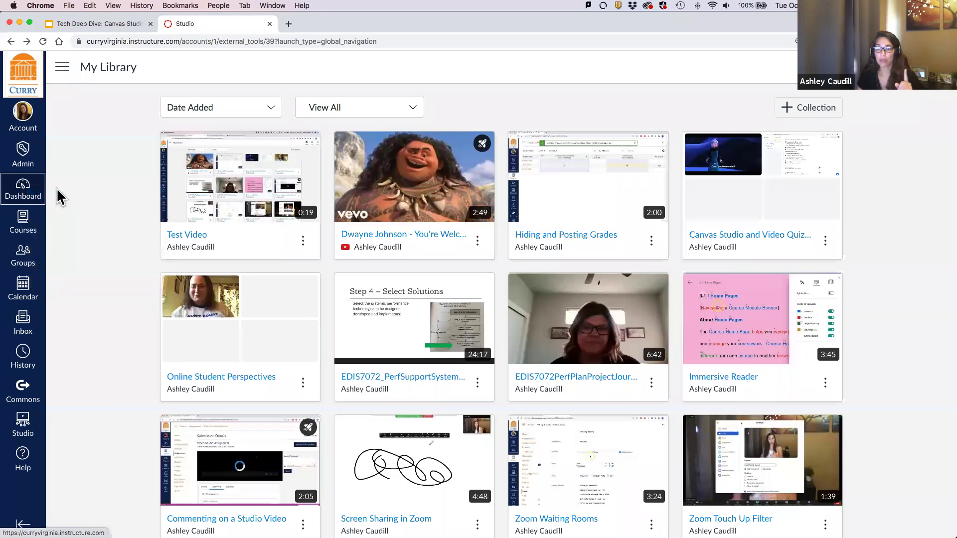
{"action": "left_click", "coordinate": [307, 21]}
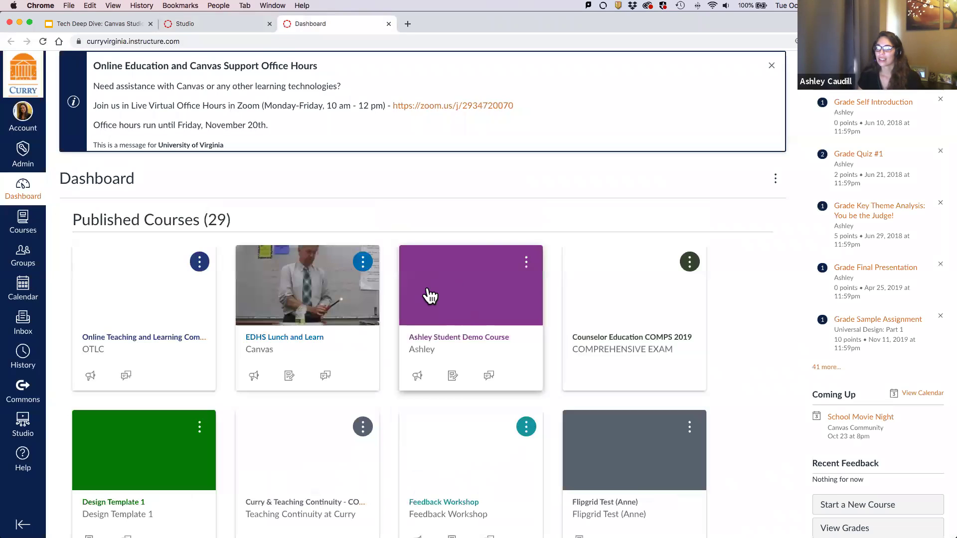
{"action": "left_click", "coordinate": [433, 344]}
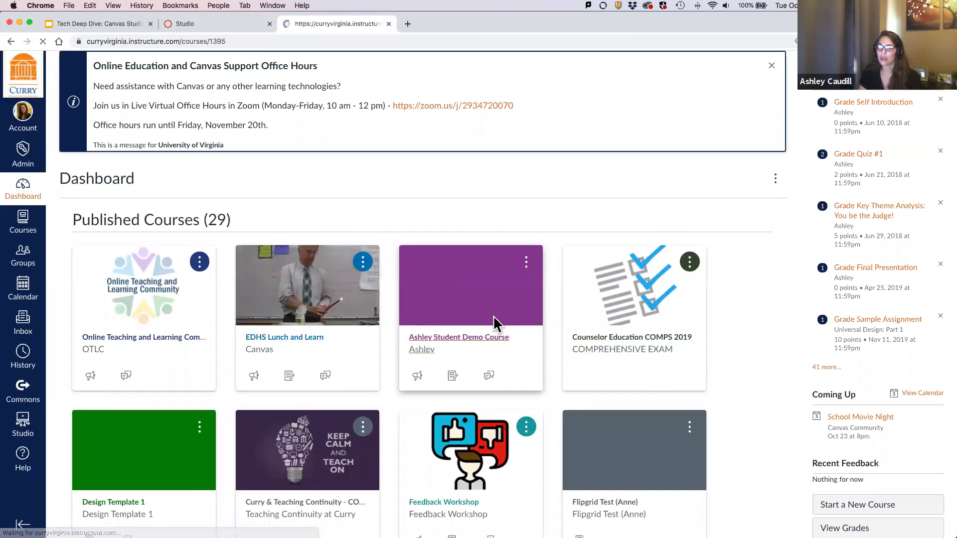
{"action": "scroll", "coordinate": [497, 306], "scroll_direction": "down", "scroll_amount": 3}
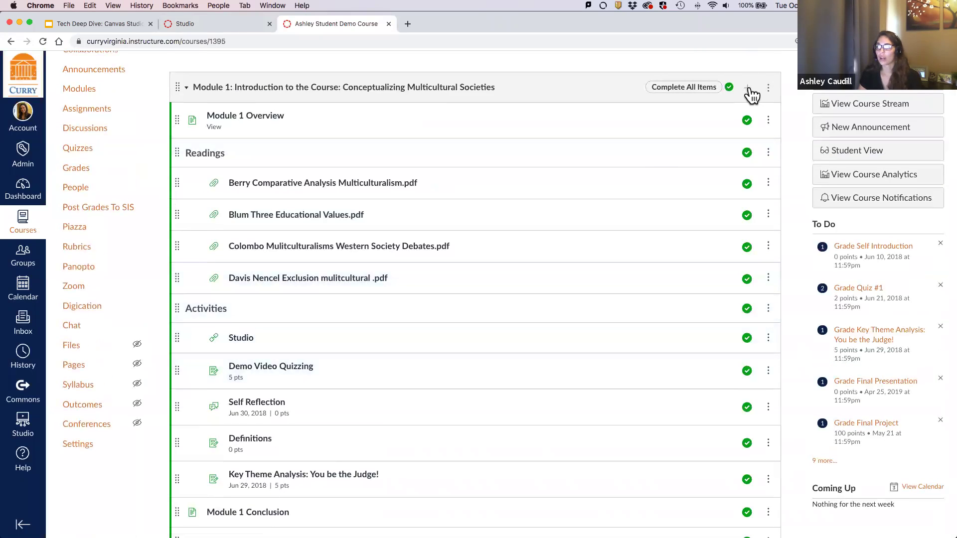
Start adding an External Tool item to Module 1 and open the Studio media library for it
{"action": "left_click", "coordinate": [748, 89]}
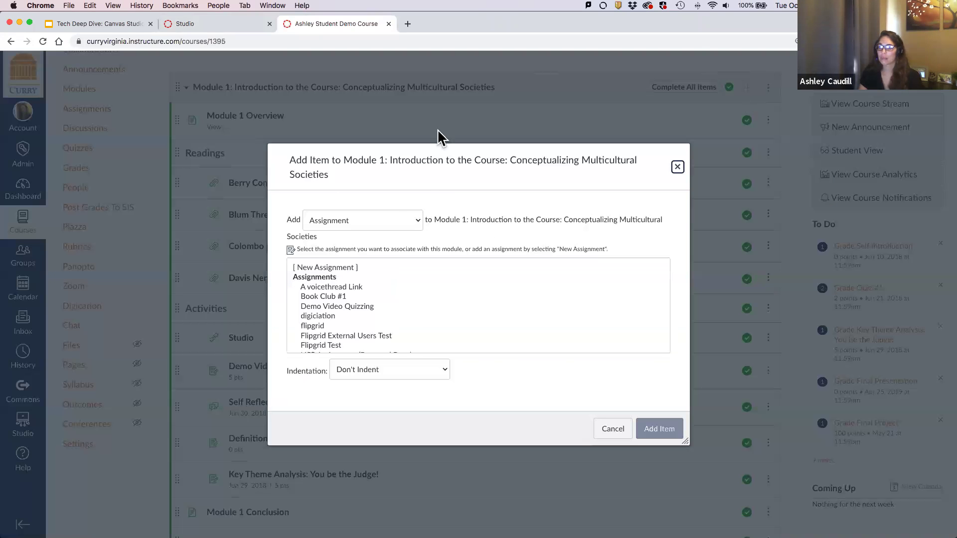
{"action": "left_click", "coordinate": [404, 213]}
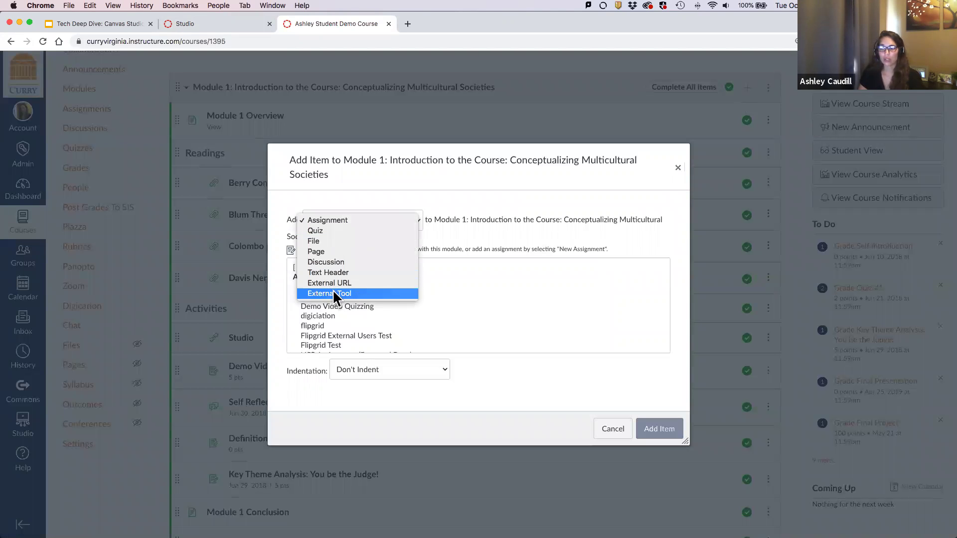
{"action": "left_click", "coordinate": [351, 293]}
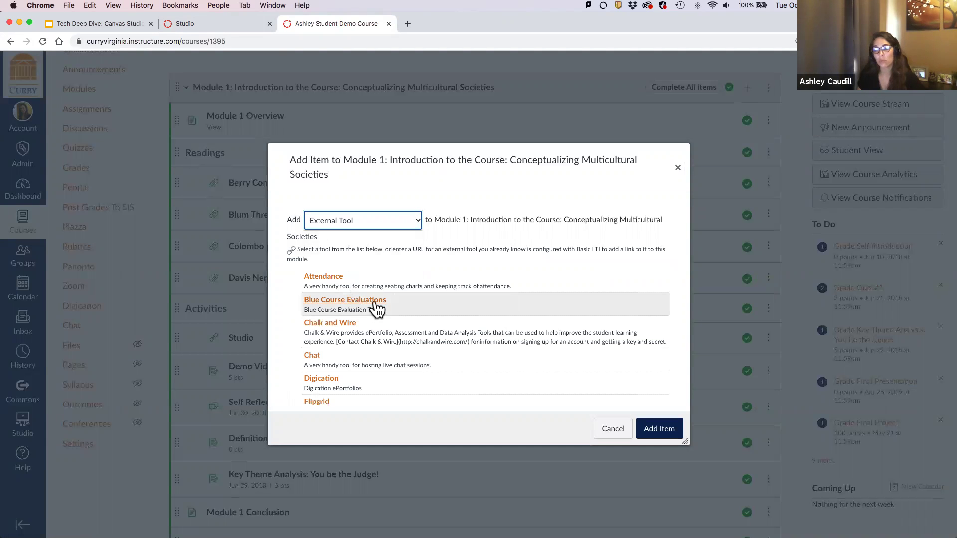
{"action": "scroll", "coordinate": [377, 309], "scroll_direction": "down", "scroll_amount": 15}
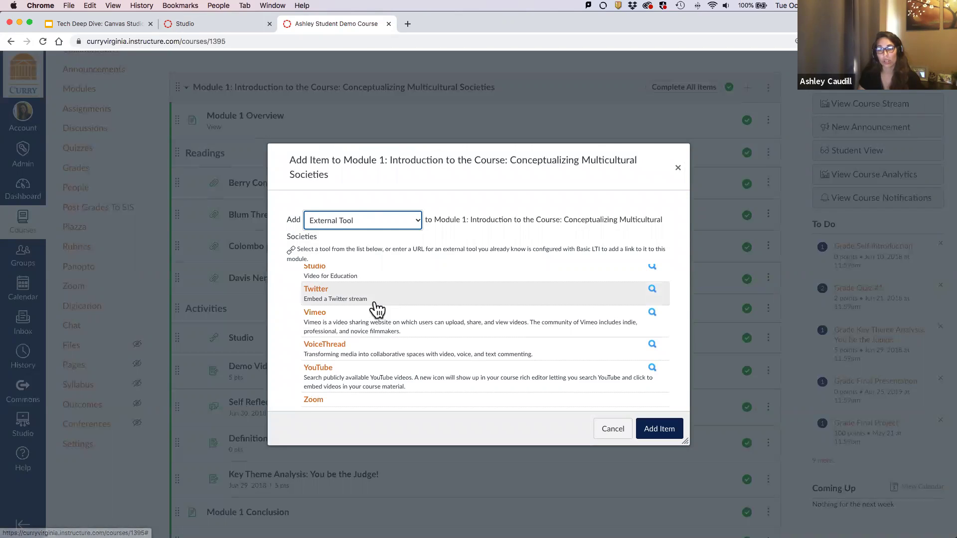
{"action": "scroll", "coordinate": [374, 310], "scroll_direction": "up", "scroll_amount": 2}
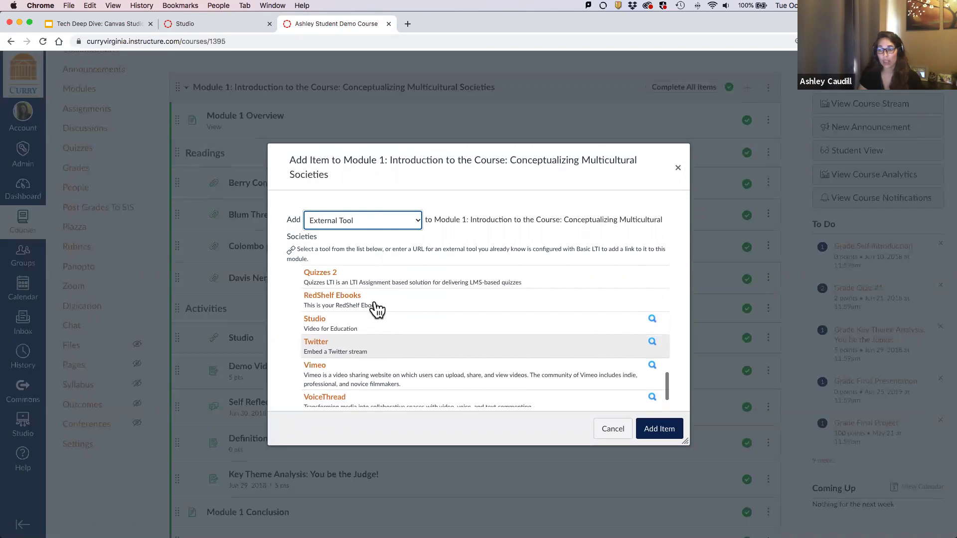
{"action": "left_click", "coordinate": [315, 319]}
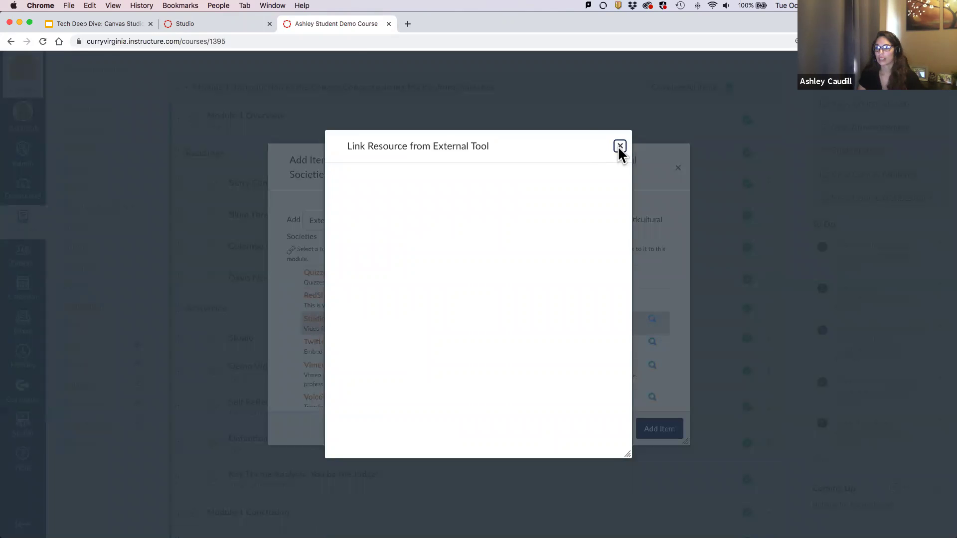
{"action": "left_click", "coordinate": [620, 146]}
{"action": "left_click", "coordinate": [555, 107]}
{"action": "left_click", "coordinate": [319, 319]}
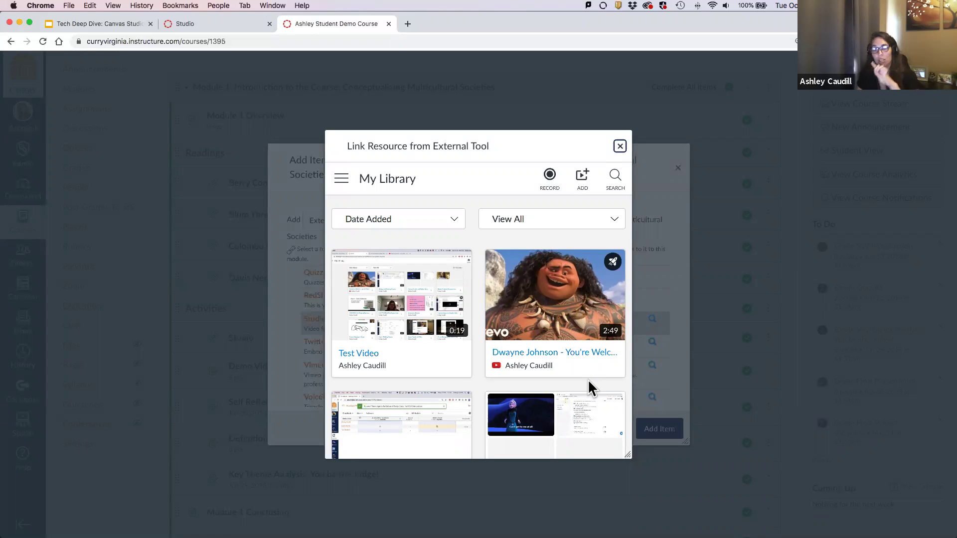
Embed the Dwayne Johnson video with its Moana Quiz and add it to the module with the page name "Moana Quiz"
{"action": "left_click", "coordinate": [562, 304]}
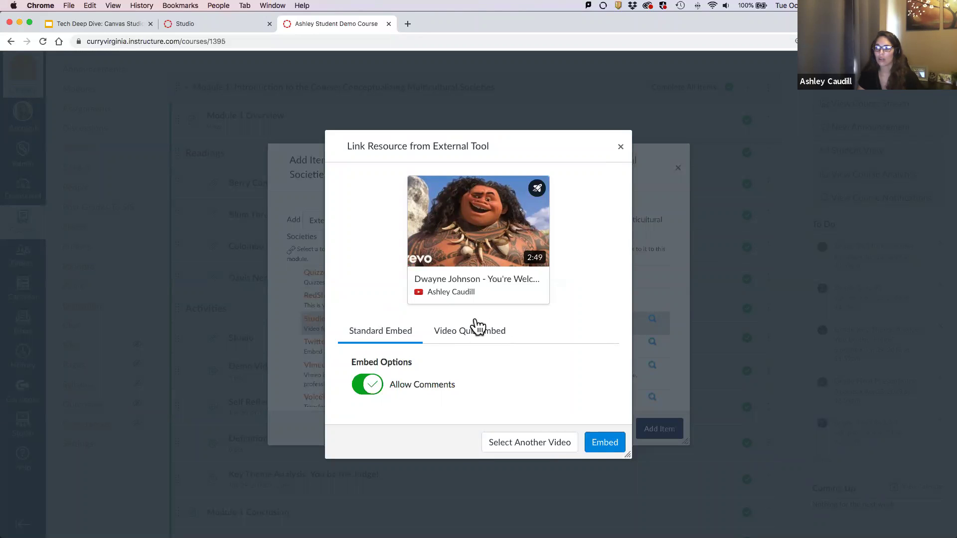
{"action": "left_click", "coordinate": [474, 333]}
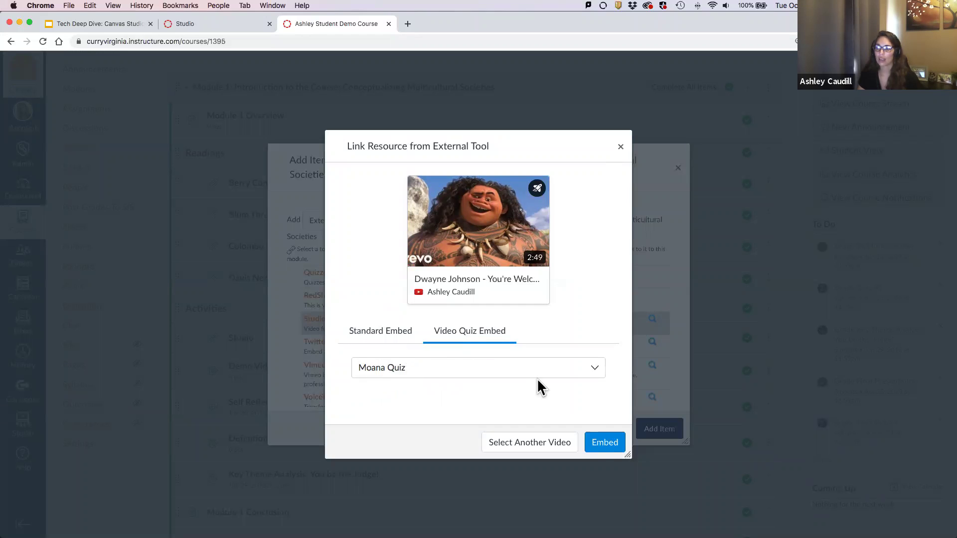
{"action": "left_click", "coordinate": [605, 443]}
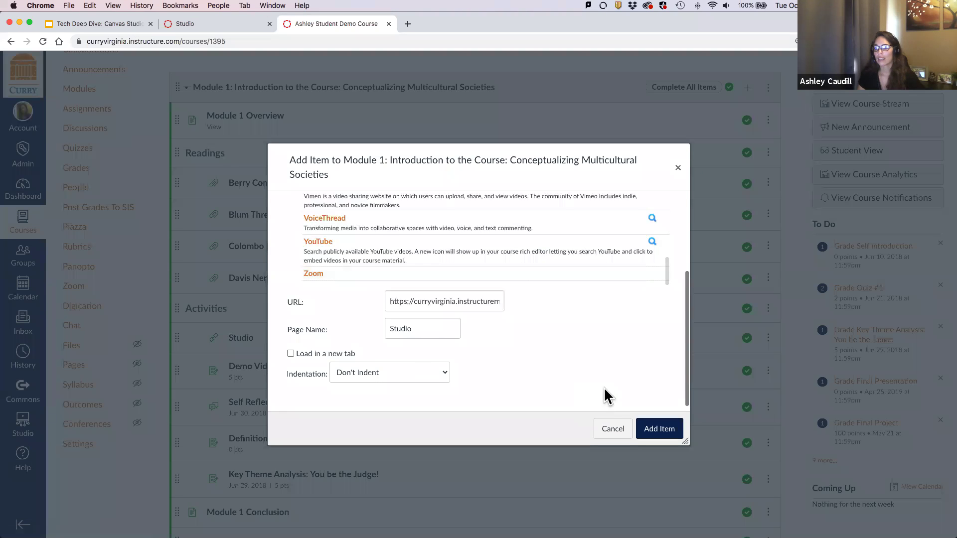
{"action": "left_click_drag", "start_coordinate": [436, 329], "coordinate": [316, 318]}
{"action": "type", "text": "Moana Quiz"}
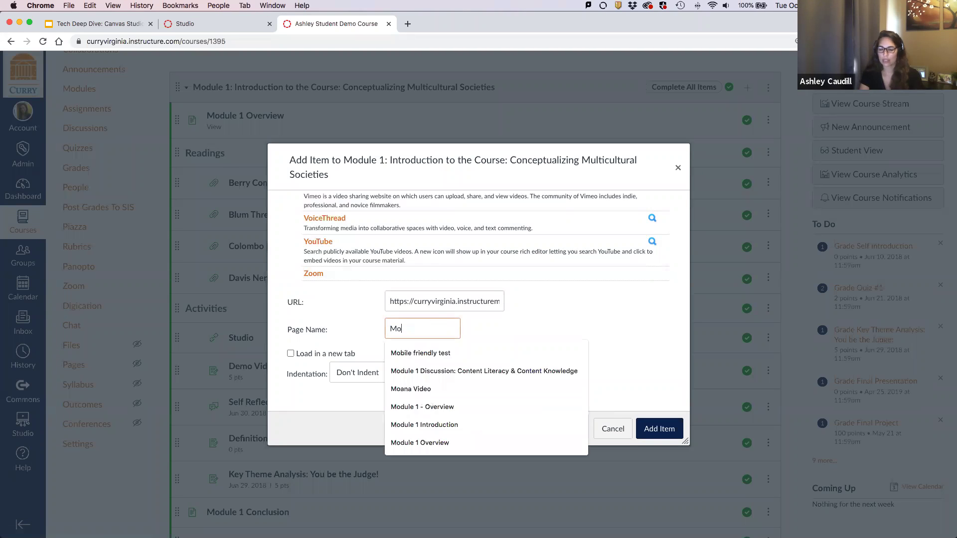
{"action": "left_click", "coordinate": [659, 430]}
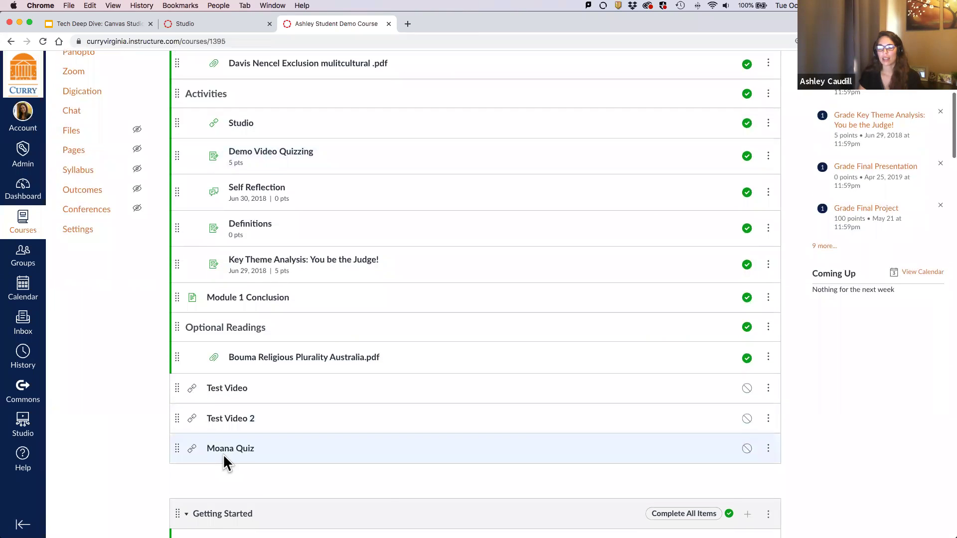
Open the Moana Quiz module item in a new browser tab and switch to it
{"action": "right_click", "coordinate": [251, 455]}
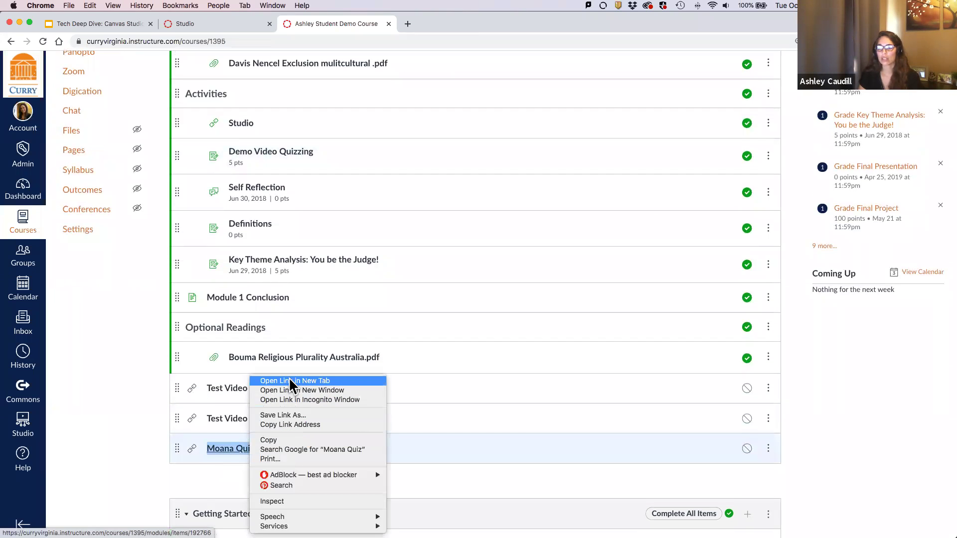
{"action": "left_click", "coordinate": [289, 378]}
{"action": "left_click", "coordinate": [432, 25]}
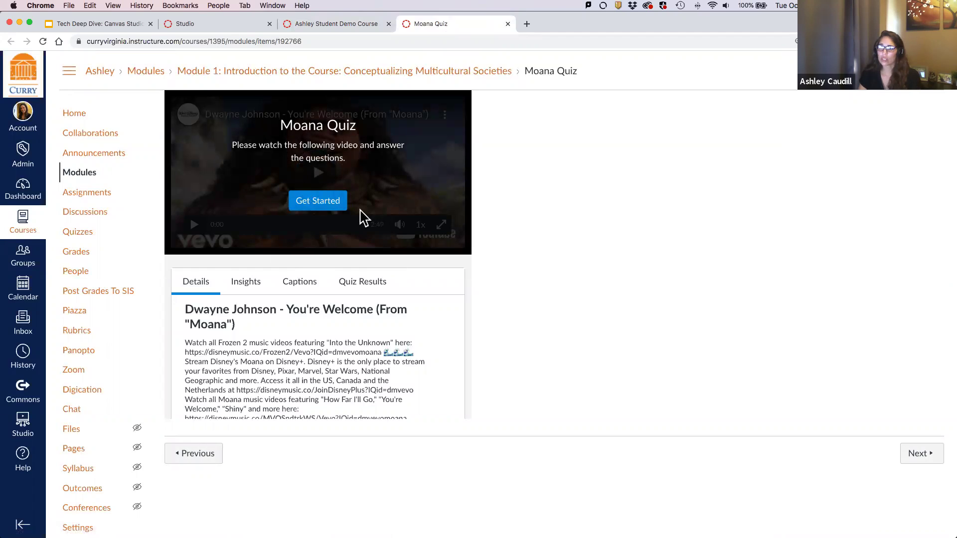
Start the embedded quiz, play the video, skip to its question and look through the answer choices
{"action": "left_click", "coordinate": [318, 202]}
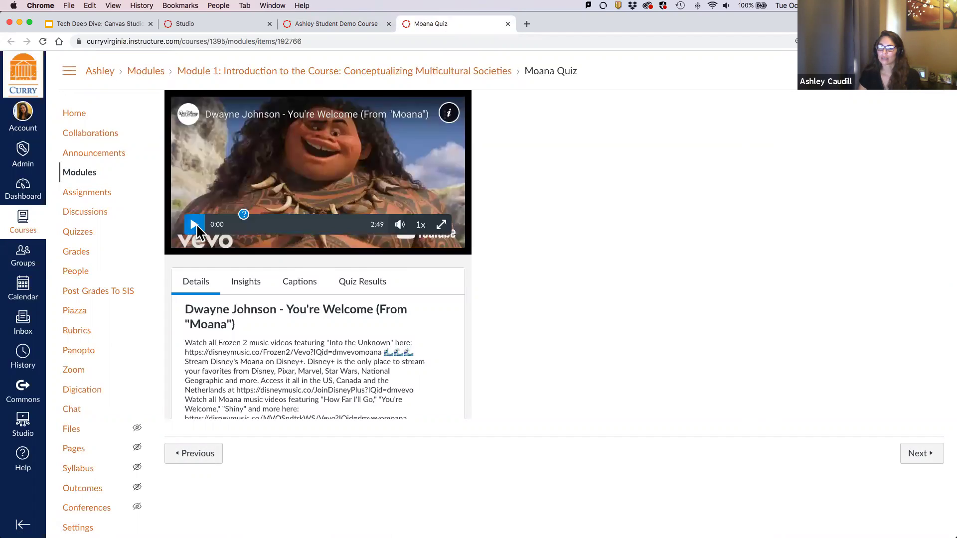
{"action": "left_click", "coordinate": [195, 225]}
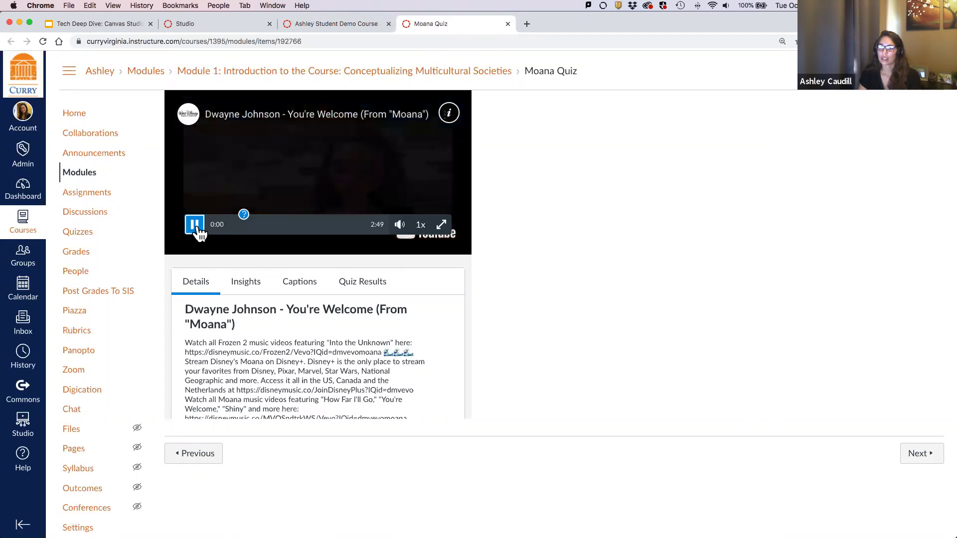
{"action": "left_click", "coordinate": [245, 215]}
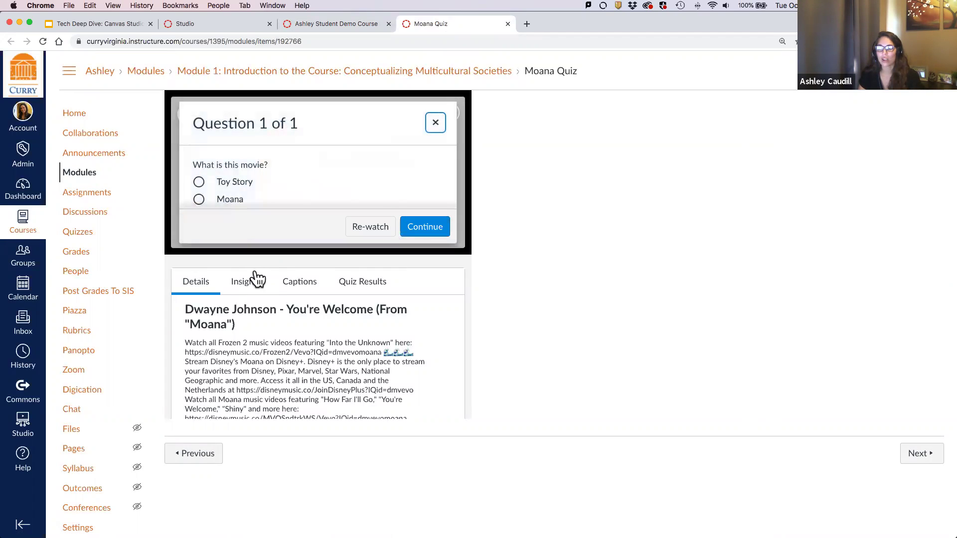
{"action": "scroll", "coordinate": [271, 175], "scroll_direction": "down", "scroll_amount": 5}
{"action": "scroll", "coordinate": [270, 175], "scroll_direction": "up", "scroll_amount": 3}
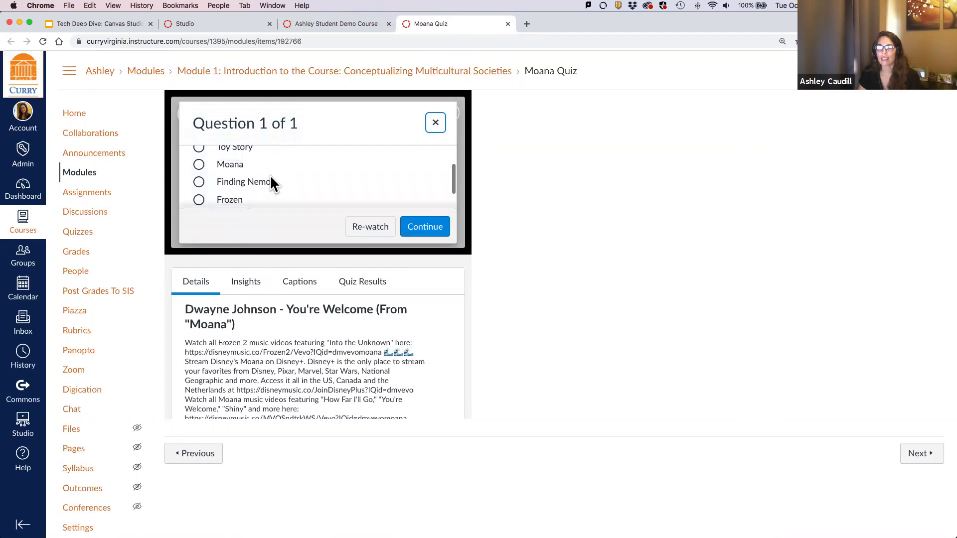
Answer the quiz question with Moana, re-watch and pause the video, reopen the question from its timeline marker and close it
{"action": "left_click", "coordinate": [198, 177]}
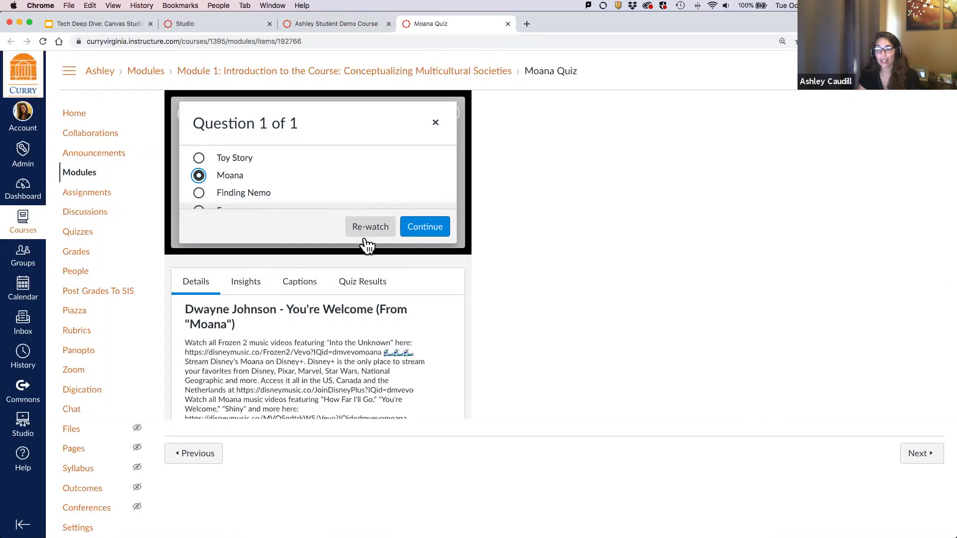
{"action": "left_click", "coordinate": [388, 235]}
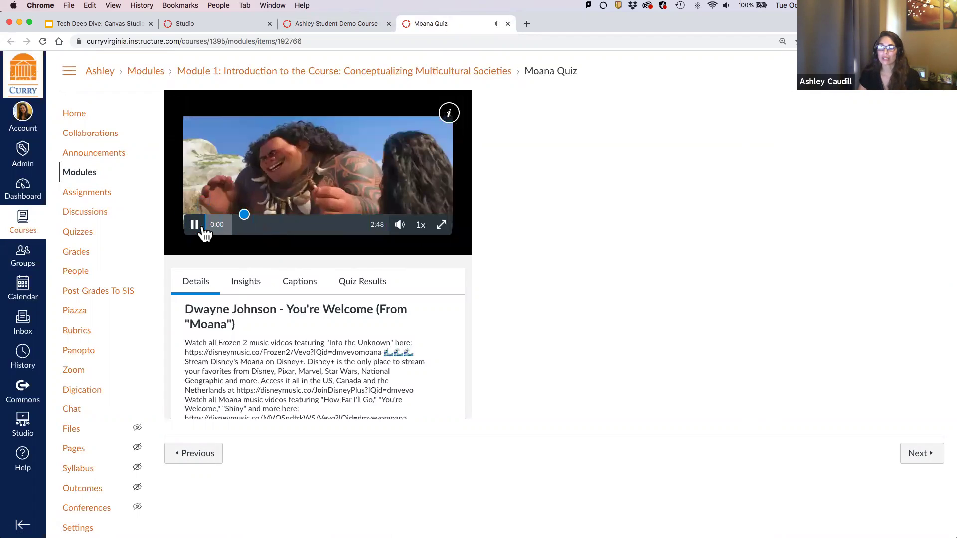
{"action": "left_click", "coordinate": [194, 225]}
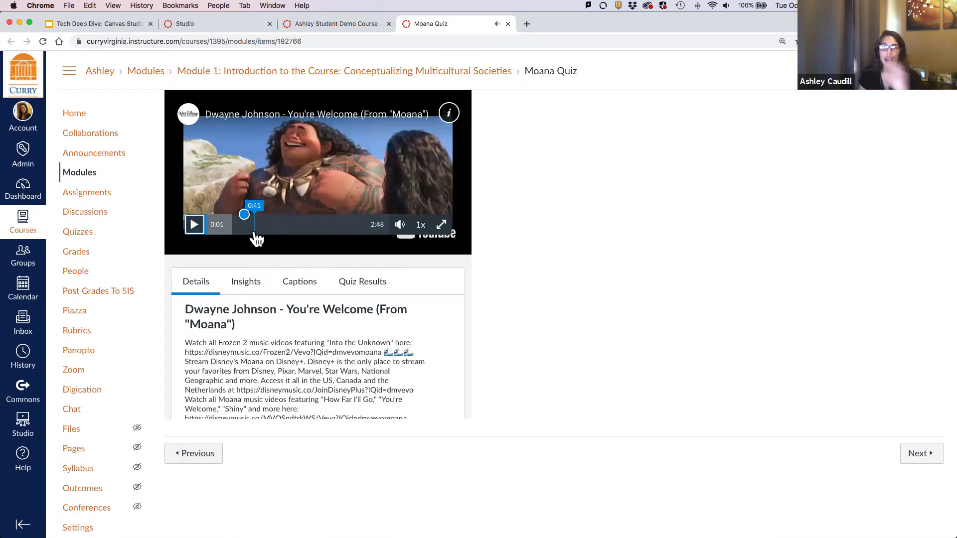
{"action": "left_click", "coordinate": [246, 216]}
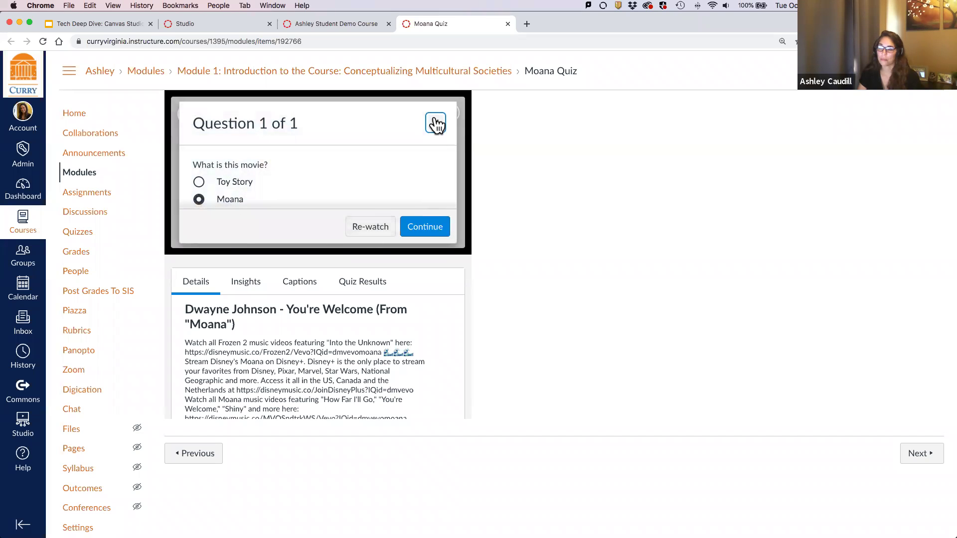
{"action": "left_click", "coordinate": [436, 124]}
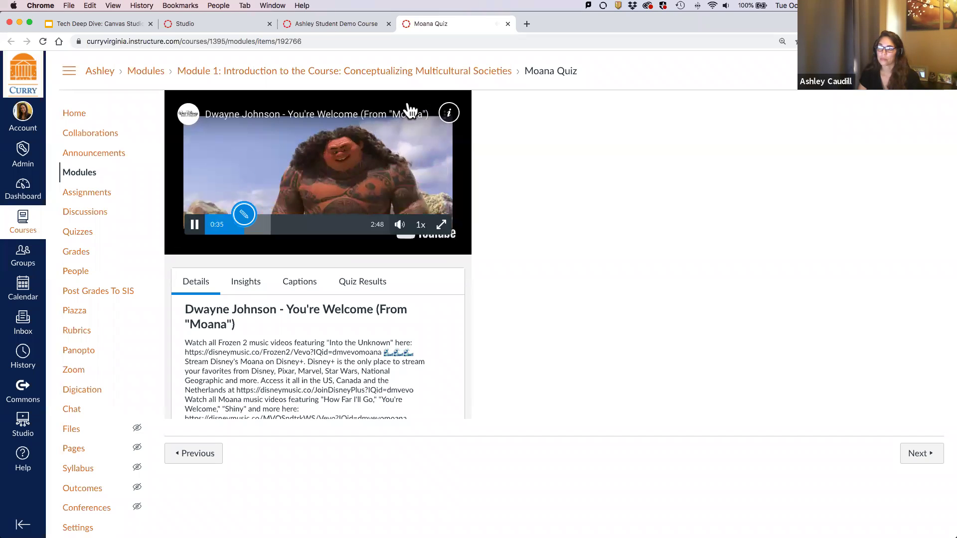
Open the Studio item in Module 1 from the course tab and view its quiz results by Student Results
{"action": "left_click", "coordinate": [307, 23]}
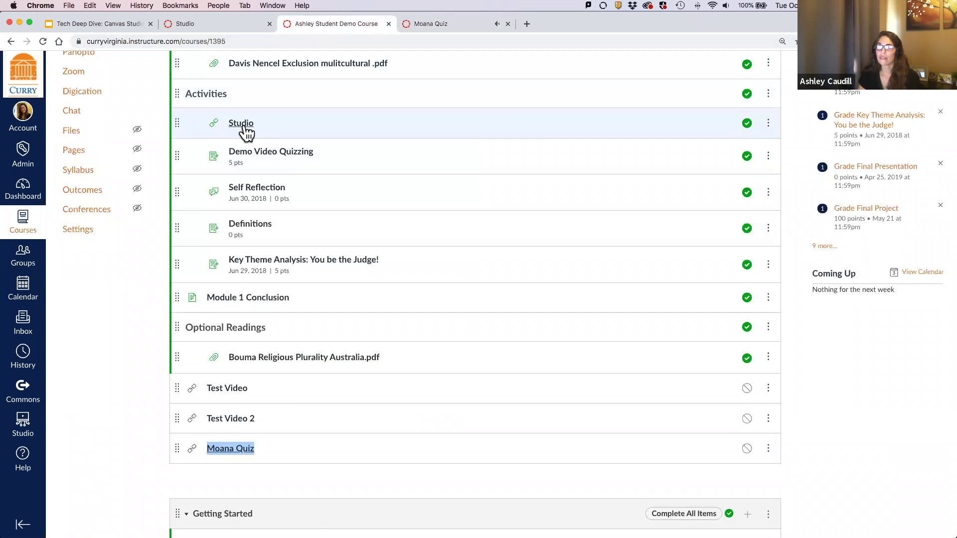
{"action": "left_click", "coordinate": [244, 128]}
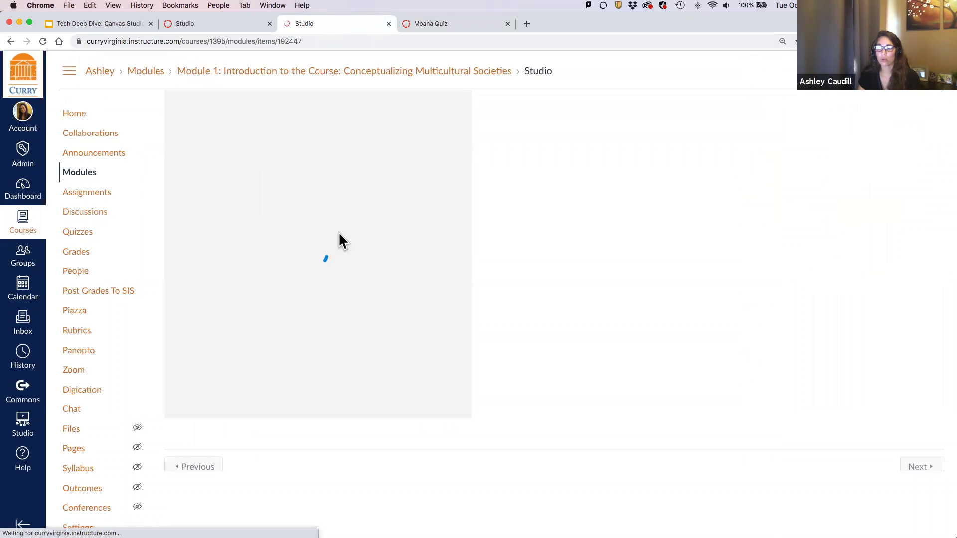
{"action": "left_click", "coordinate": [367, 282]}
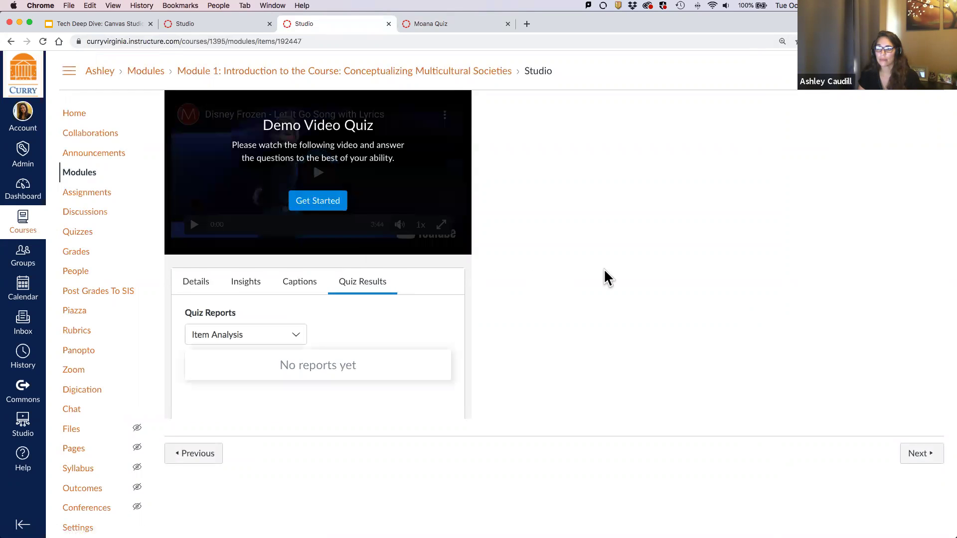
{"action": "left_click", "coordinate": [262, 328]}
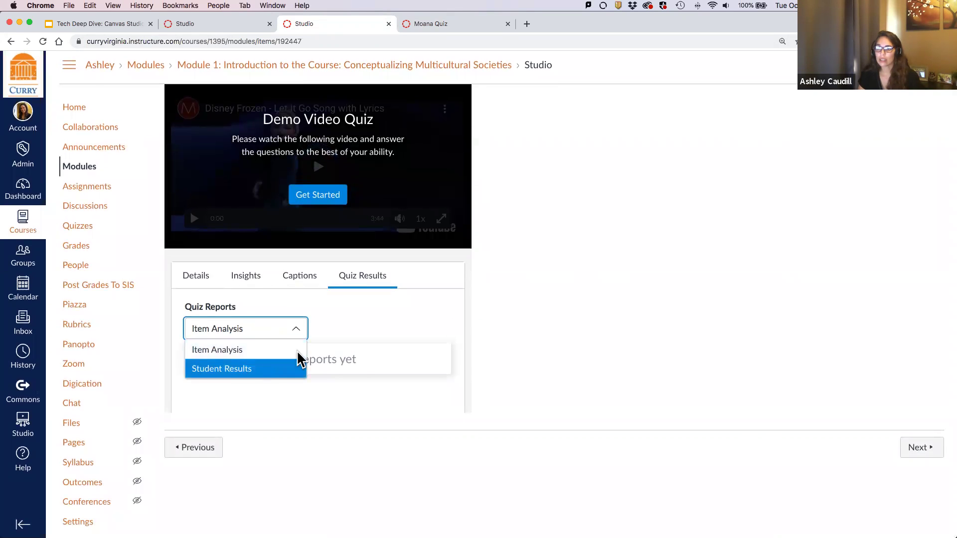
{"action": "left_click", "coordinate": [297, 365]}
{"action": "scroll", "coordinate": [469, 325], "scroll_direction": "down", "scroll_amount": 4}
{"action": "scroll", "coordinate": [349, 278], "scroll_direction": "up", "scroll_amount": 5}
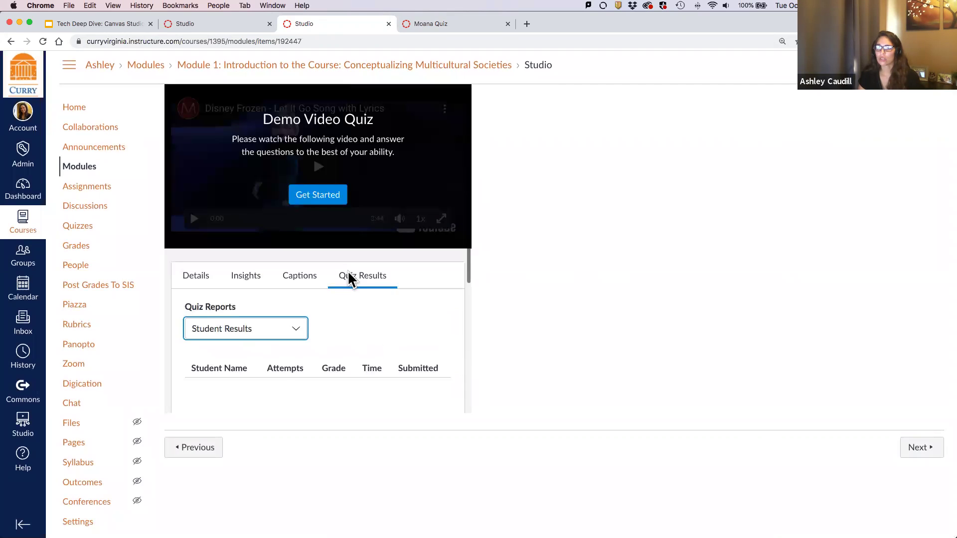
Return to the course modules, open the Demo Video Quizzing assignment in a new browser tab and switch to it
{"action": "left_click", "coordinate": [78, 174]}
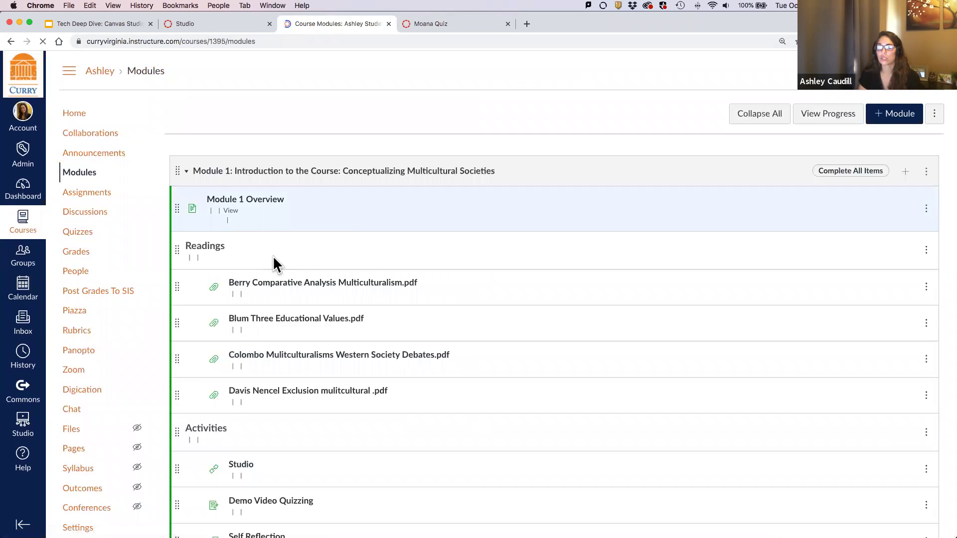
{"action": "scroll", "coordinate": [274, 256], "scroll_direction": "down", "scroll_amount": 1}
{"action": "right_click", "coordinate": [273, 486]}
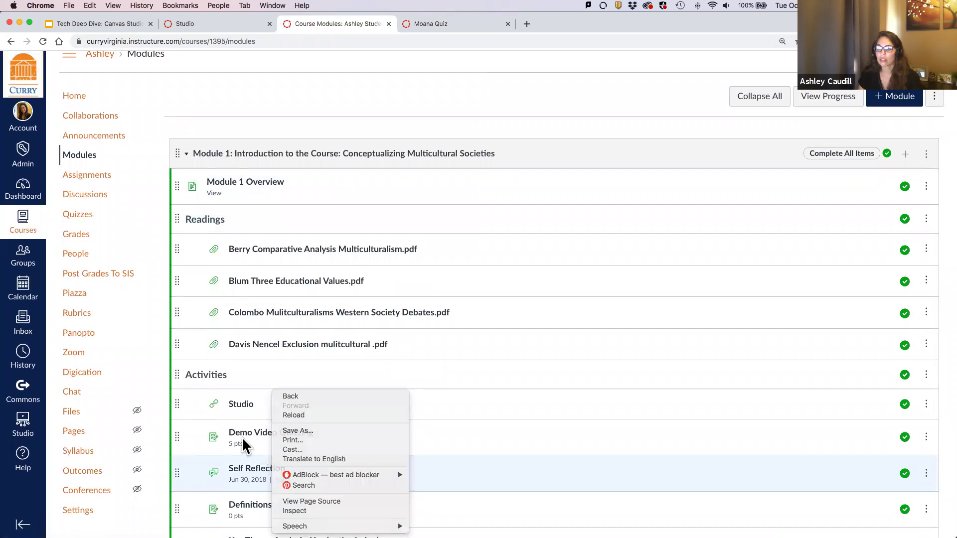
{"action": "right_click", "coordinate": [265, 433]}
{"action": "left_click", "coordinate": [288, 381]}
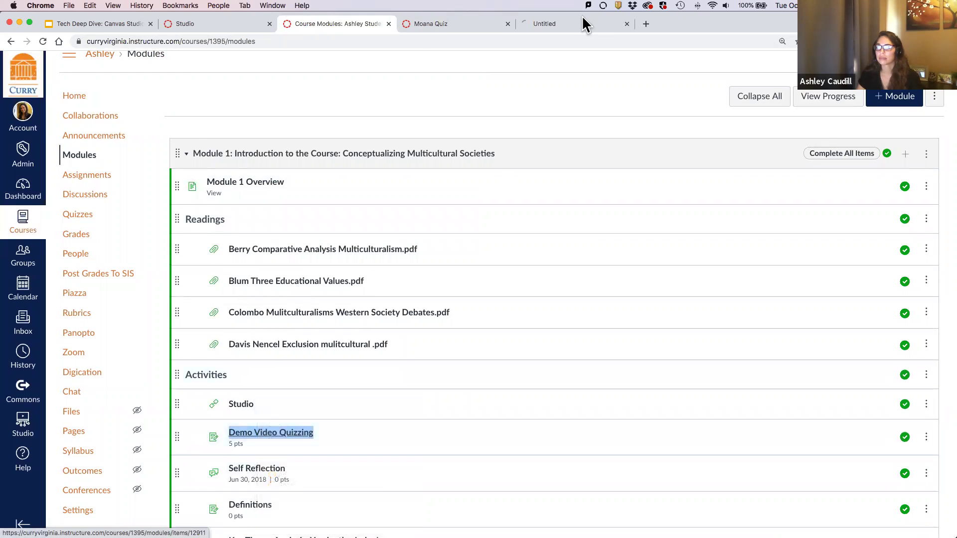
{"action": "left_click", "coordinate": [582, 26]}
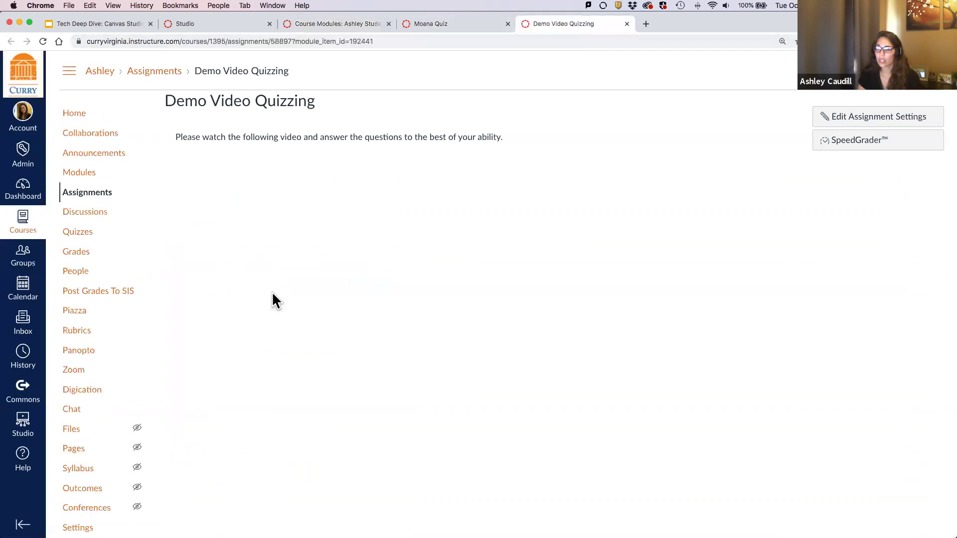
Open the quiz results of Demo Video Quizzing and review the score distribution and per-question item analysis
{"action": "left_click", "coordinate": [366, 352]}
{"action": "scroll", "coordinate": [440, 353], "scroll_direction": "down", "scroll_amount": 5}
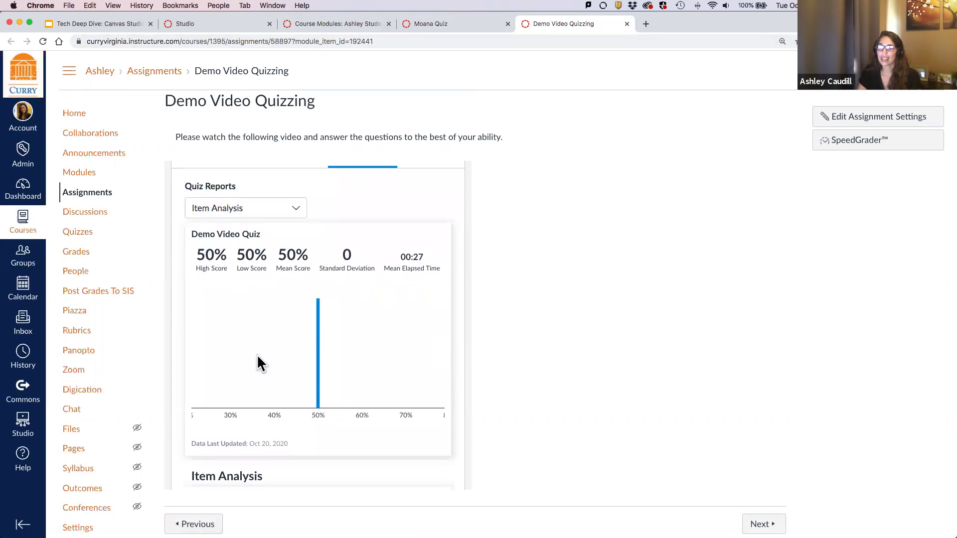
{"action": "scroll", "coordinate": [367, 342], "scroll_direction": "down", "scroll_amount": 5}
{"action": "scroll", "coordinate": [306, 389], "scroll_direction": "down", "scroll_amount": 4}
{"action": "scroll", "coordinate": [305, 382], "scroll_direction": "down", "scroll_amount": 2}
{"action": "scroll", "coordinate": [307, 386], "scroll_direction": "up", "scroll_amount": 10}
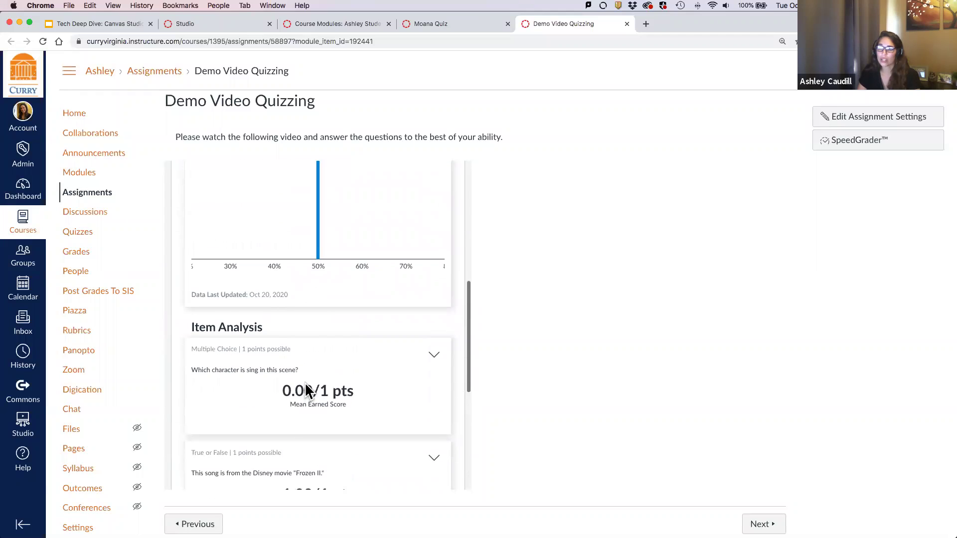
Show the Student Results report, open the student's Attempt 1 and review the submitted answers and feedback
{"action": "left_click", "coordinate": [243, 251]}
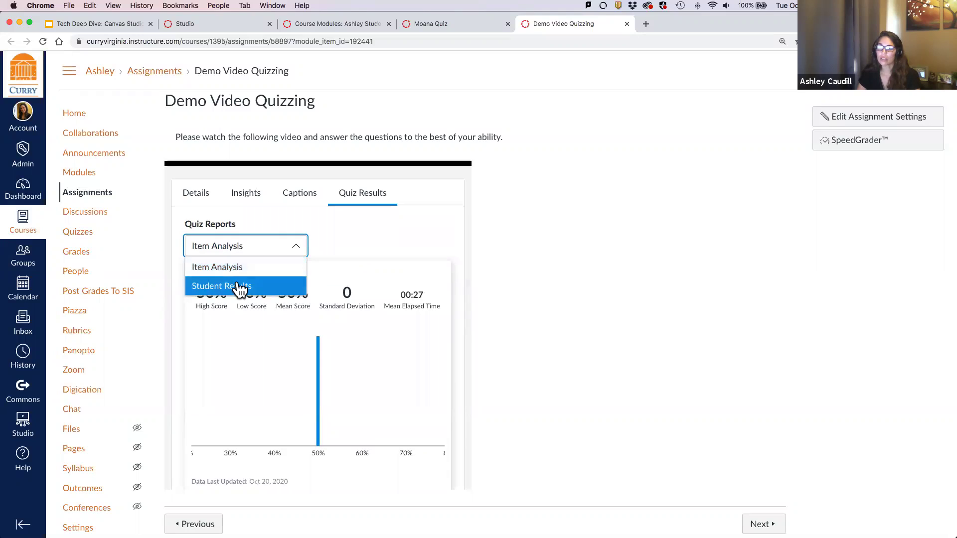
{"action": "left_click", "coordinate": [241, 285]}
{"action": "scroll", "coordinate": [378, 303], "scroll_direction": "down", "scroll_amount": 1}
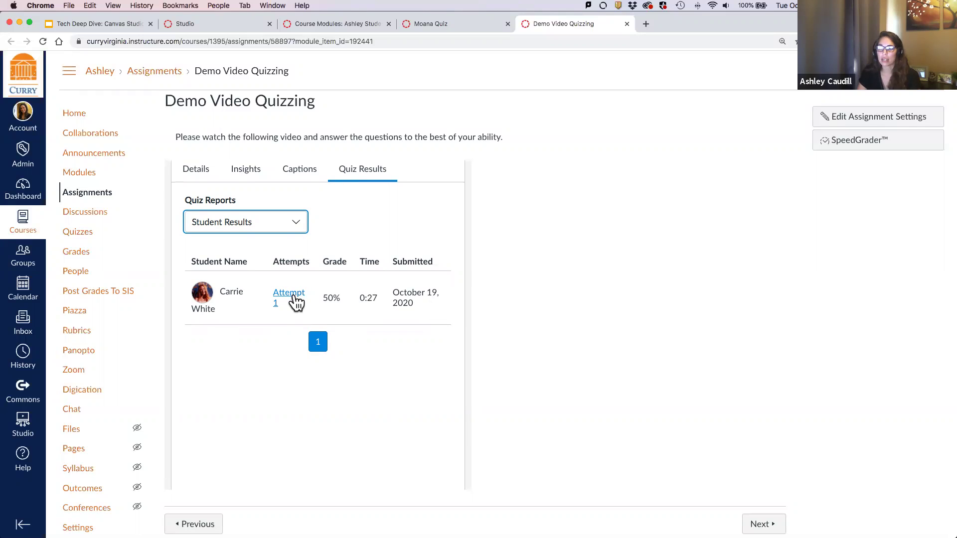
{"action": "left_click", "coordinate": [294, 298]}
{"action": "scroll", "coordinate": [401, 304], "scroll_direction": "down", "scroll_amount": 3}
{"action": "scroll", "coordinate": [402, 304], "scroll_direction": "down", "scroll_amount": 10}
{"action": "scroll", "coordinate": [402, 304], "scroll_direction": "down", "scroll_amount": 5}
{"action": "scroll", "coordinate": [401, 304], "scroll_direction": "up", "scroll_amount": 12}
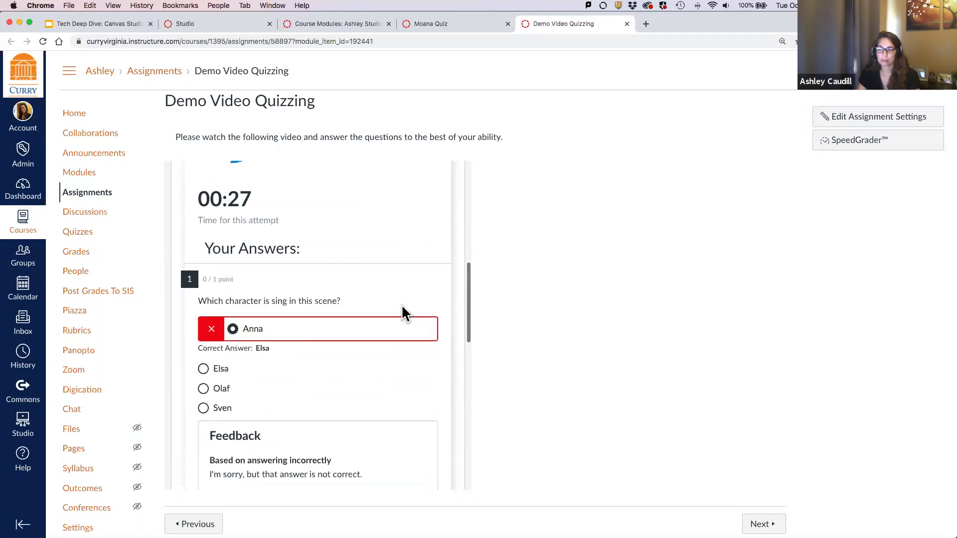
{"action": "scroll", "coordinate": [402, 305], "scroll_direction": "up", "scroll_amount": 5}
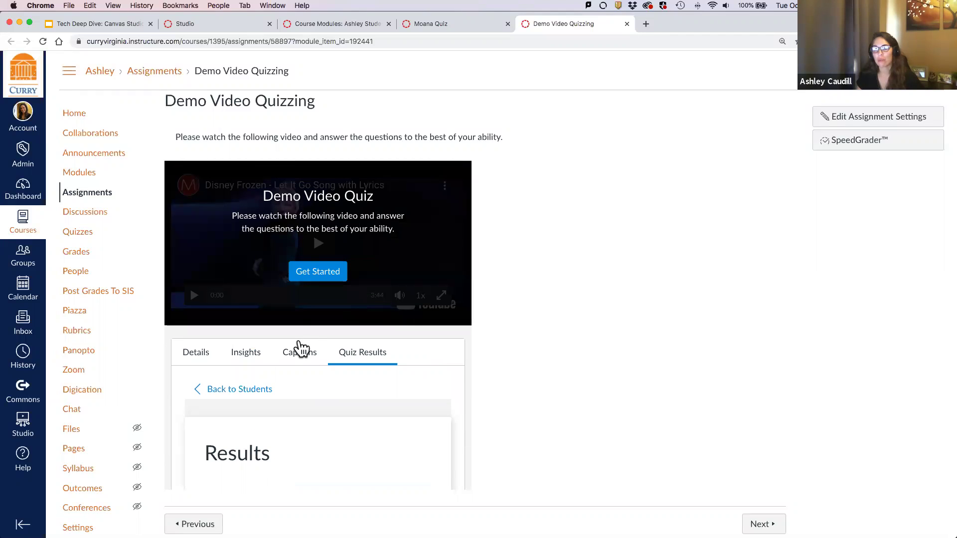
Switch back to the Moana Quiz tab, open the course modules and look over the activities in Module 1
{"action": "left_click", "coordinate": [428, 26]}
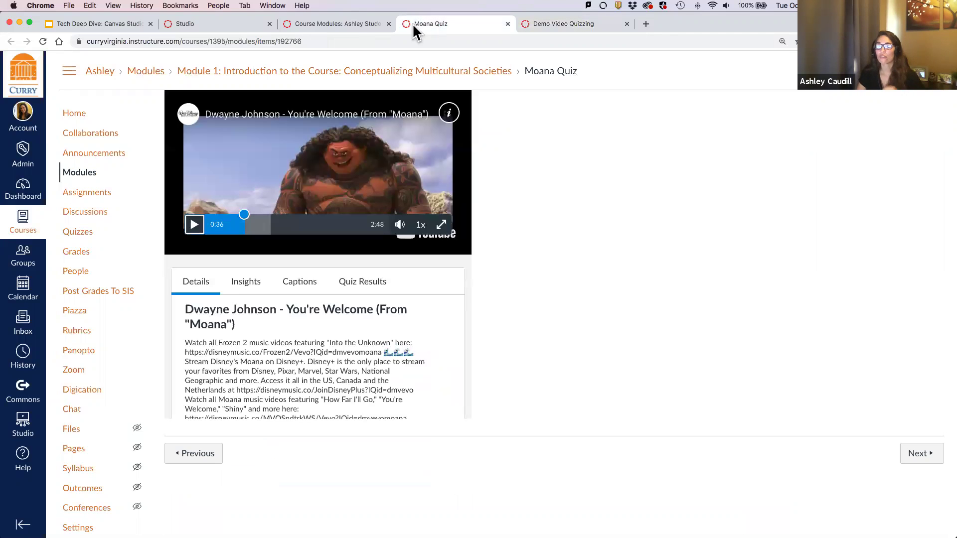
{"action": "left_click", "coordinate": [77, 177]}
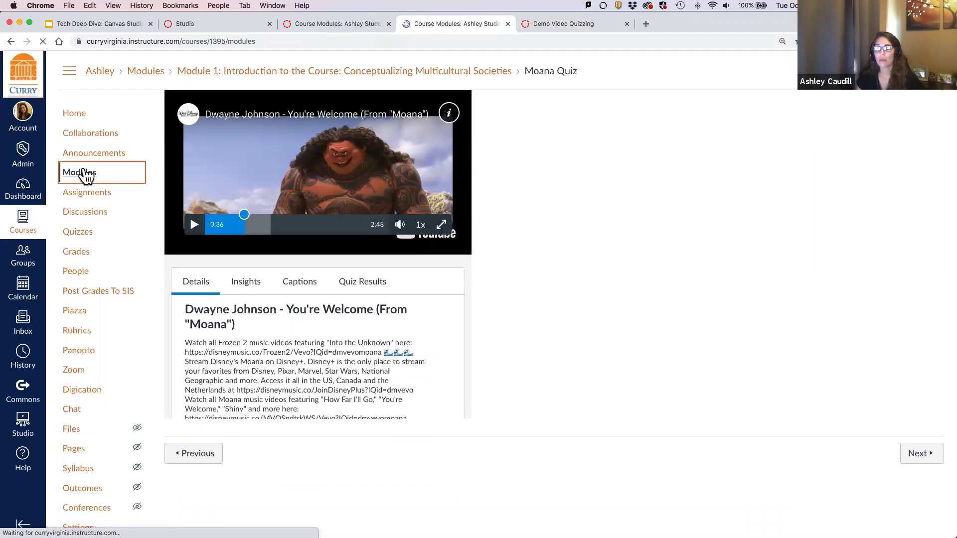
{"action": "scroll", "coordinate": [299, 274], "scroll_direction": "down", "scroll_amount": 5}
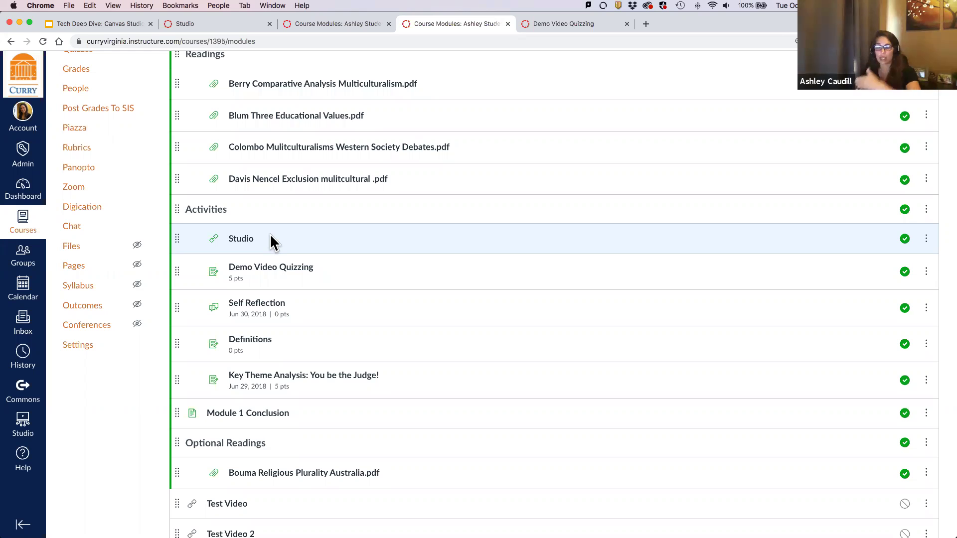
{"action": "scroll", "coordinate": [474, 272], "scroll_direction": "up", "scroll_amount": 5}
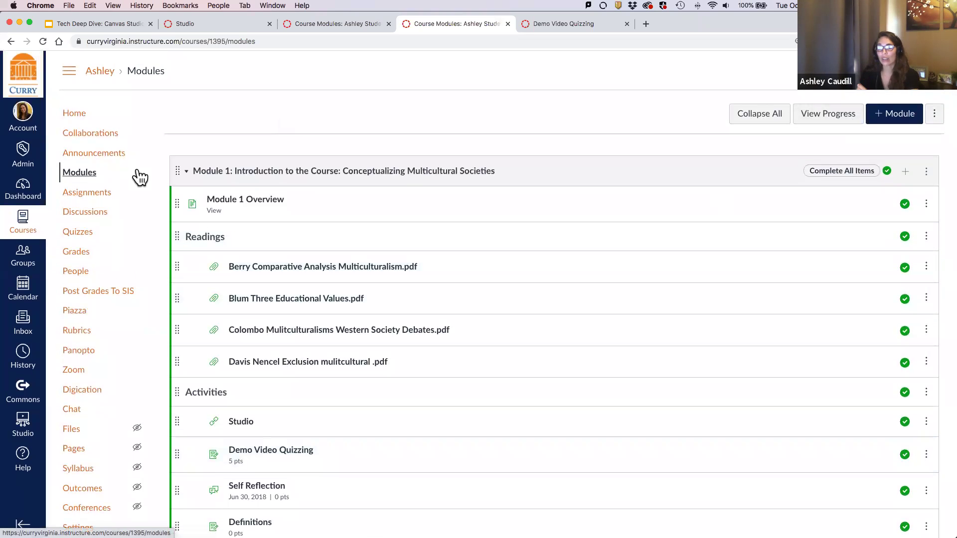
Start a new course assignment named "test" and set it to 5 points
{"action": "left_click", "coordinate": [91, 194]}
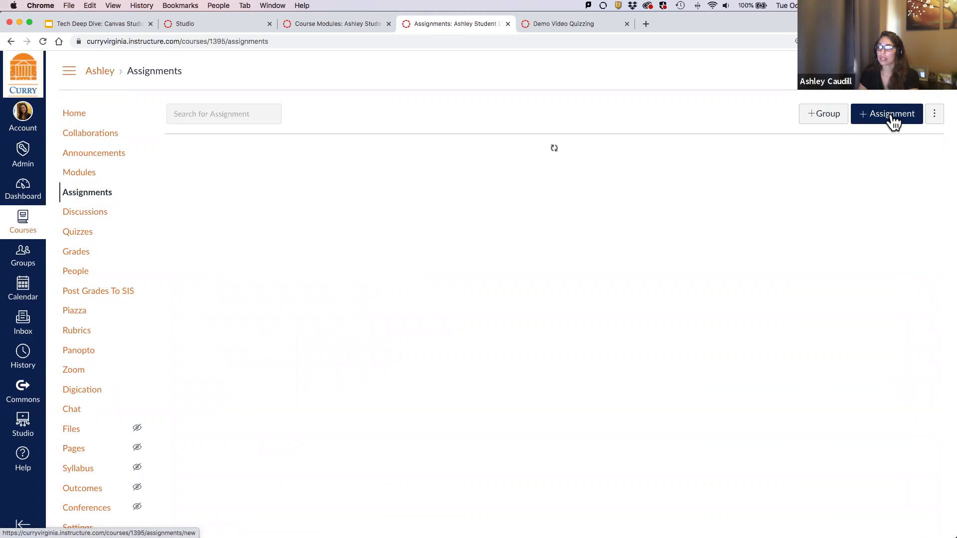
{"action": "left_click", "coordinate": [892, 120]}
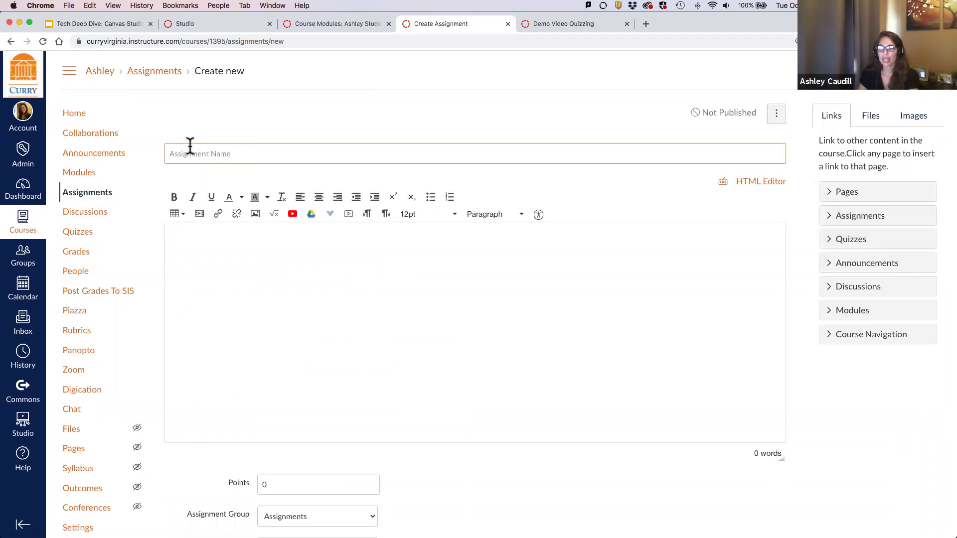
{"action": "type", "text": "test"}
{"action": "key", "text": "Tab"}
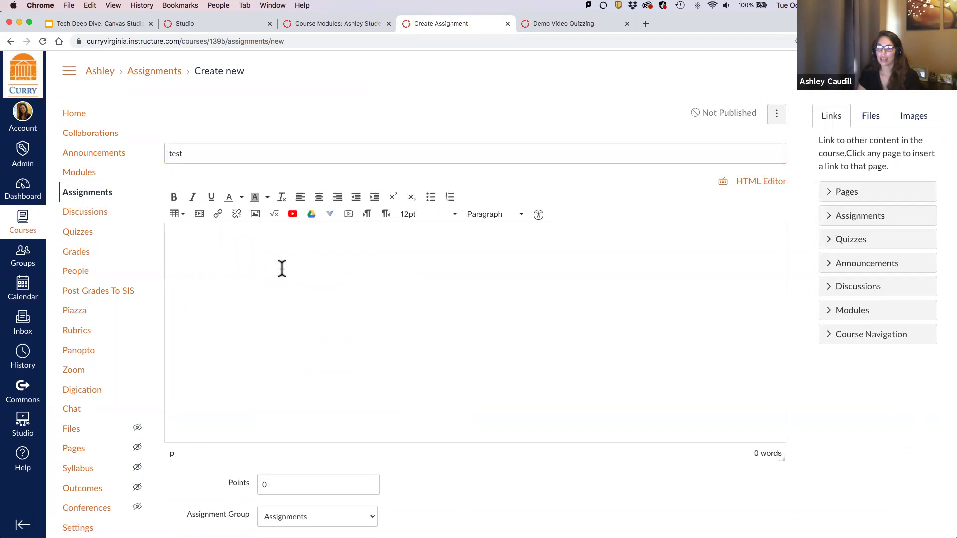
{"action": "scroll", "coordinate": [282, 260], "scroll_direction": "down", "scroll_amount": 5}
{"action": "double_click", "coordinate": [284, 209]}
{"action": "type", "text": "5"}
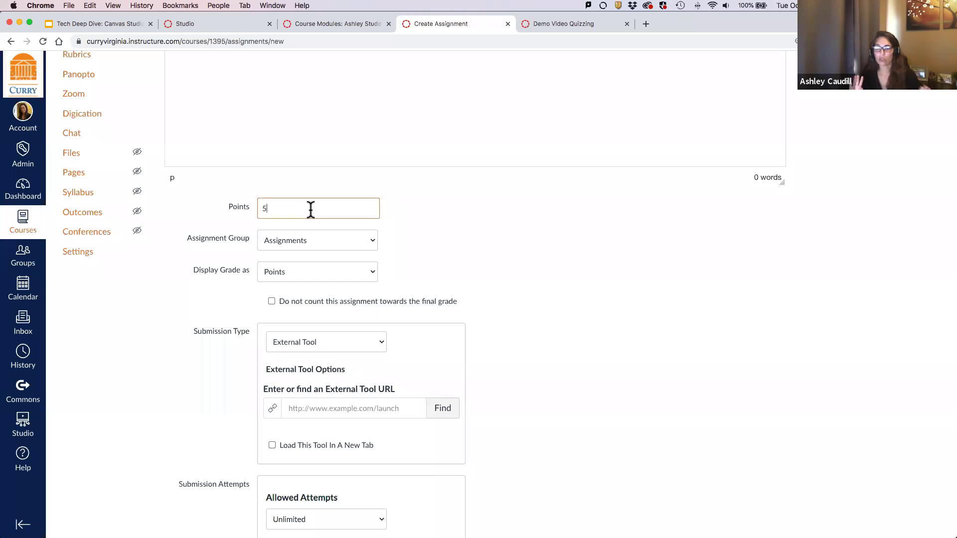
Select External Tool as the assignment's submission type
{"action": "scroll", "coordinate": [480, 271], "scroll_direction": "down", "scroll_amount": 3}
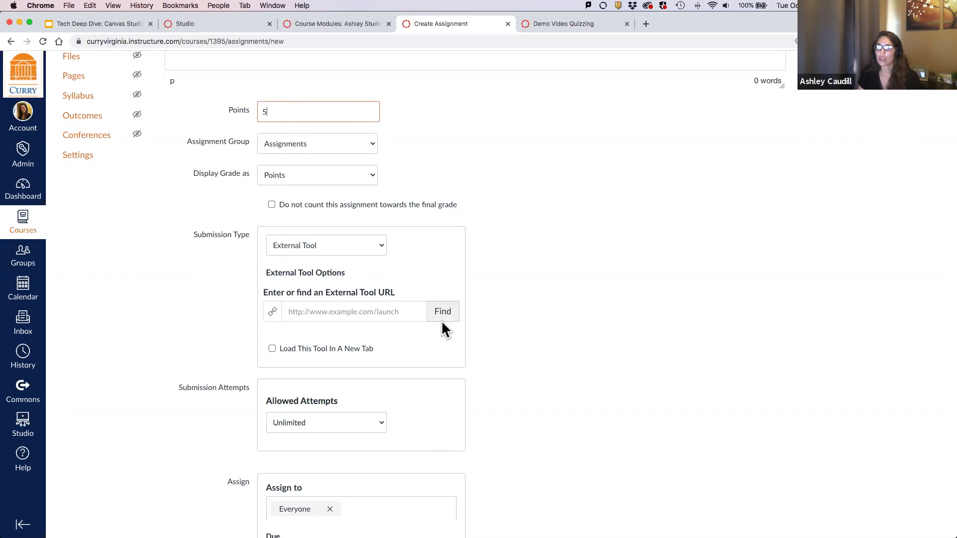
{"action": "left_click", "coordinate": [329, 246]}
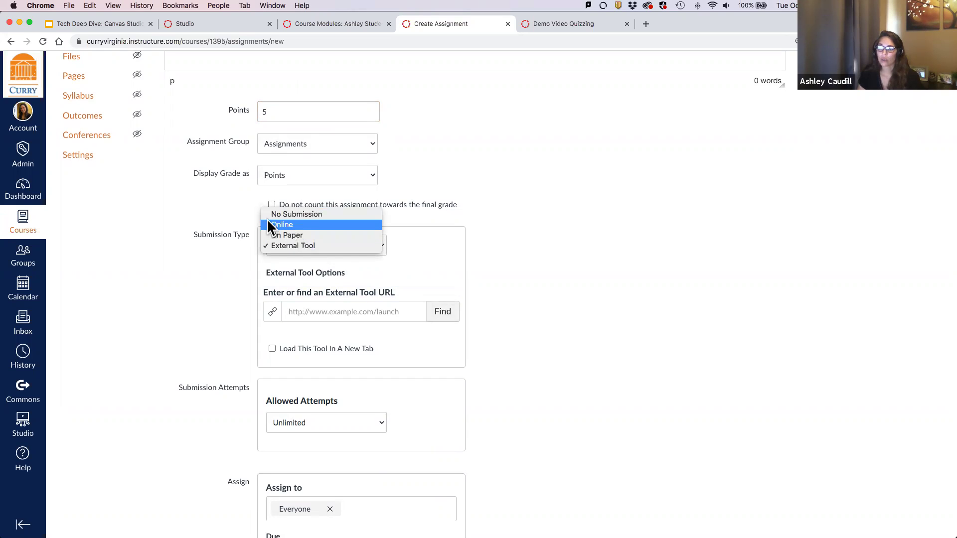
{"action": "left_click", "coordinate": [313, 246]}
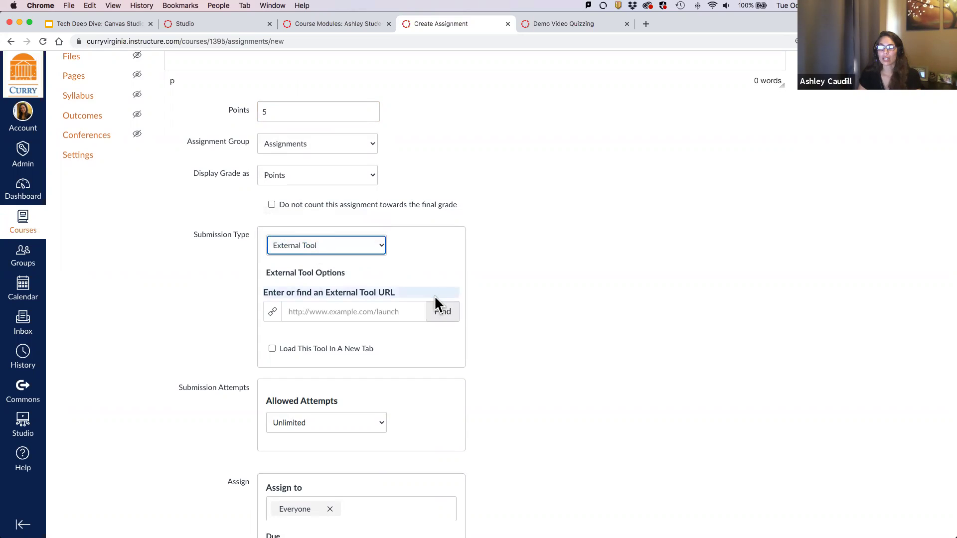
Look up Studio in the list of external tools for the assignment
{"action": "left_click", "coordinate": [443, 313]}
{"action": "scroll", "coordinate": [447, 321], "scroll_direction": "down", "scroll_amount": 15}
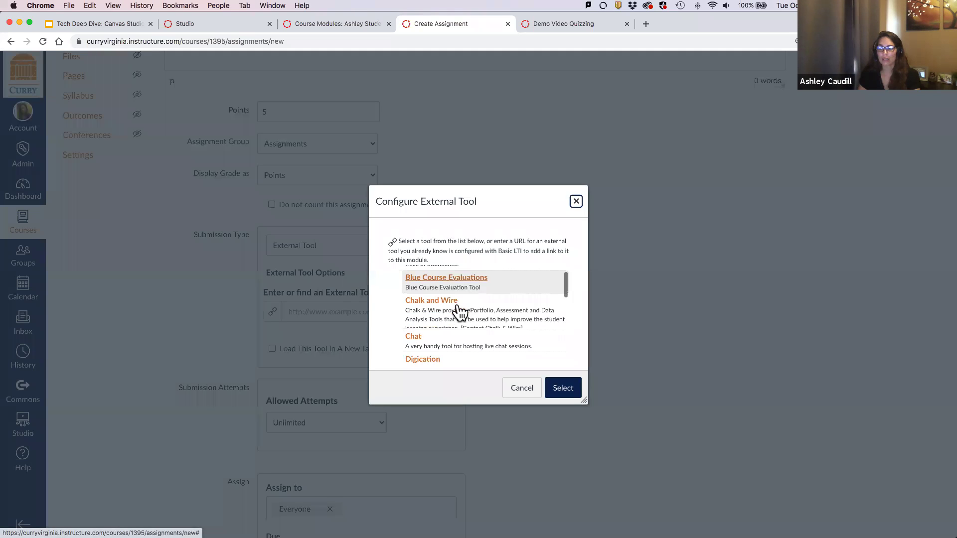
{"action": "scroll", "coordinate": [459, 313], "scroll_direction": "down", "scroll_amount": 10}
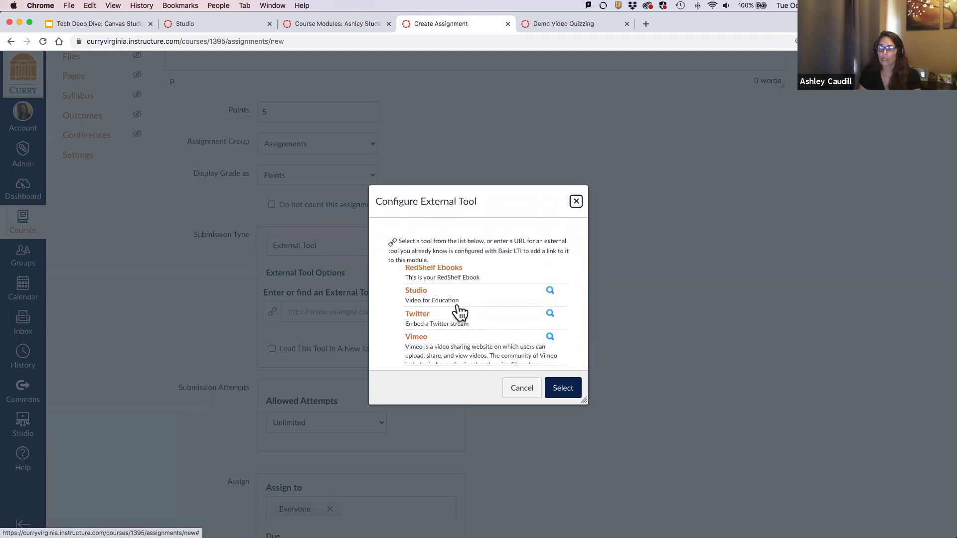
{"action": "left_click", "coordinate": [419, 292]}
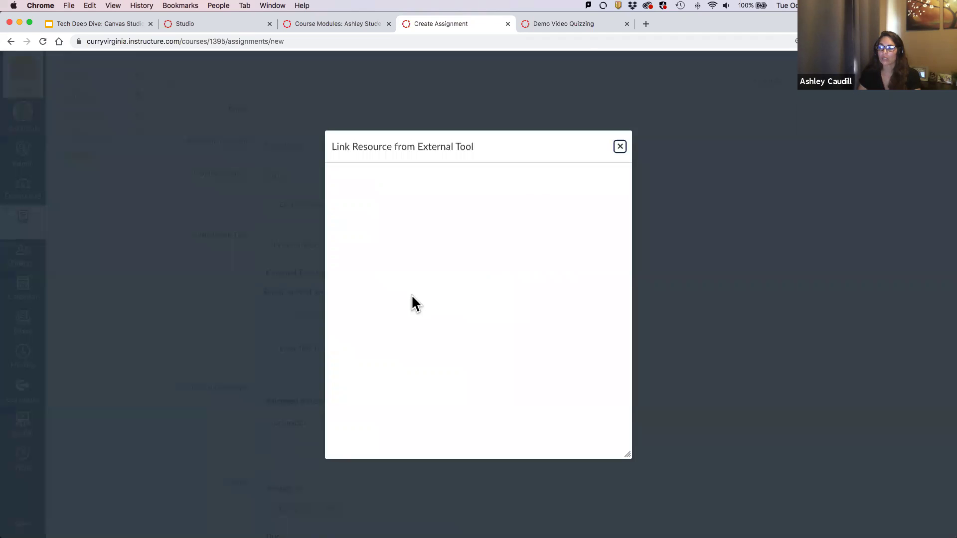
{"action": "left_click", "coordinate": [620, 146]}
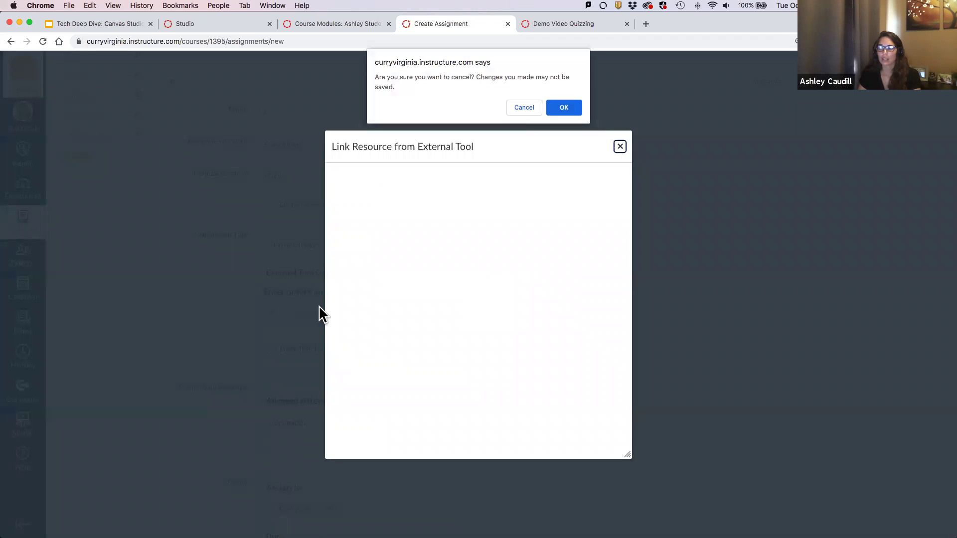
{"action": "left_click", "coordinate": [557, 108]}
Embed the Moana Quiz from the "You're Welcome" video in Studio as a video quiz, and save and publish the assignment
{"action": "left_click", "coordinate": [418, 293]}
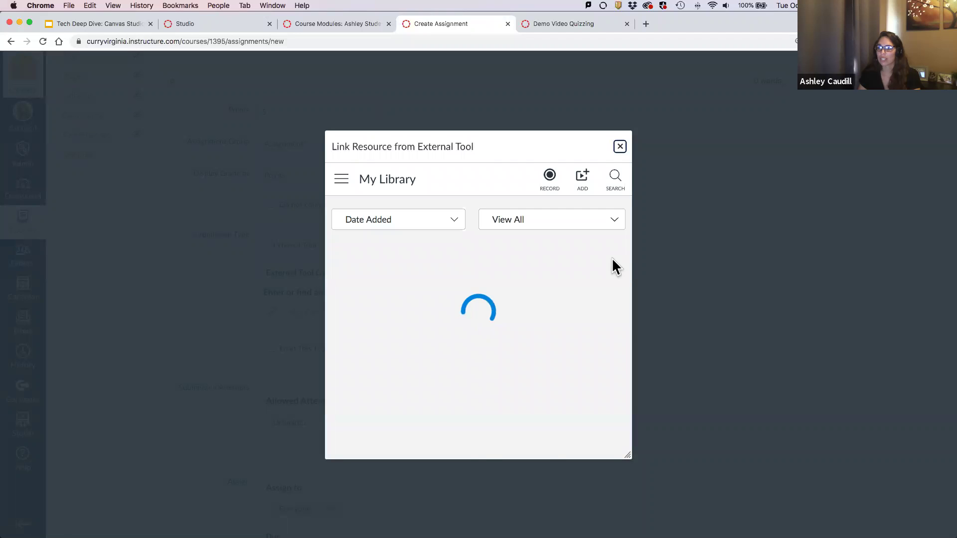
{"action": "left_click", "coordinate": [561, 296]}
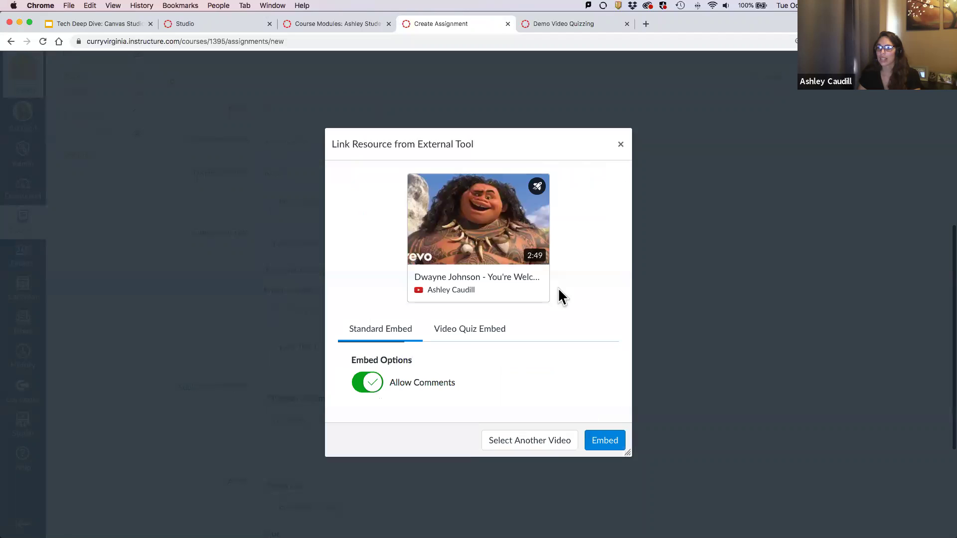
{"action": "left_click", "coordinate": [461, 335]}
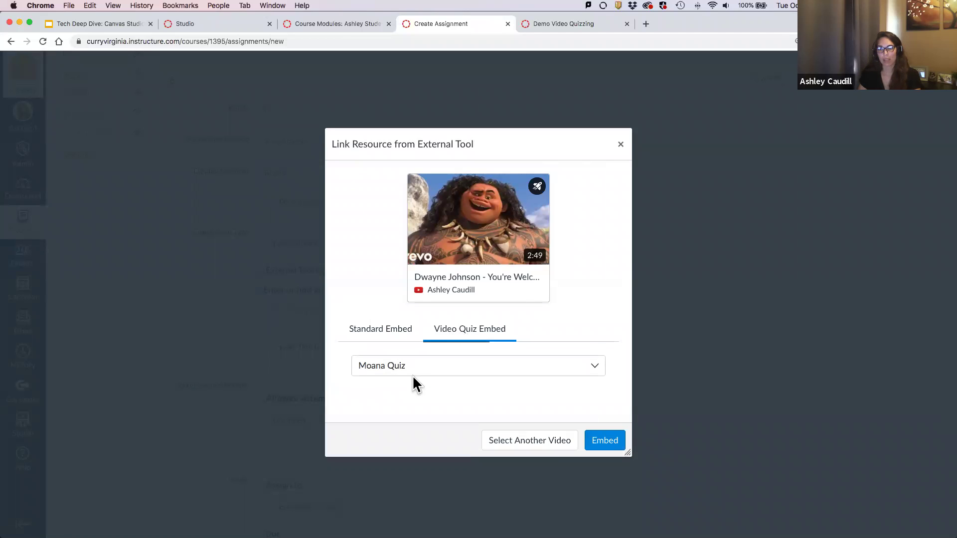
{"action": "left_click", "coordinate": [607, 441]}
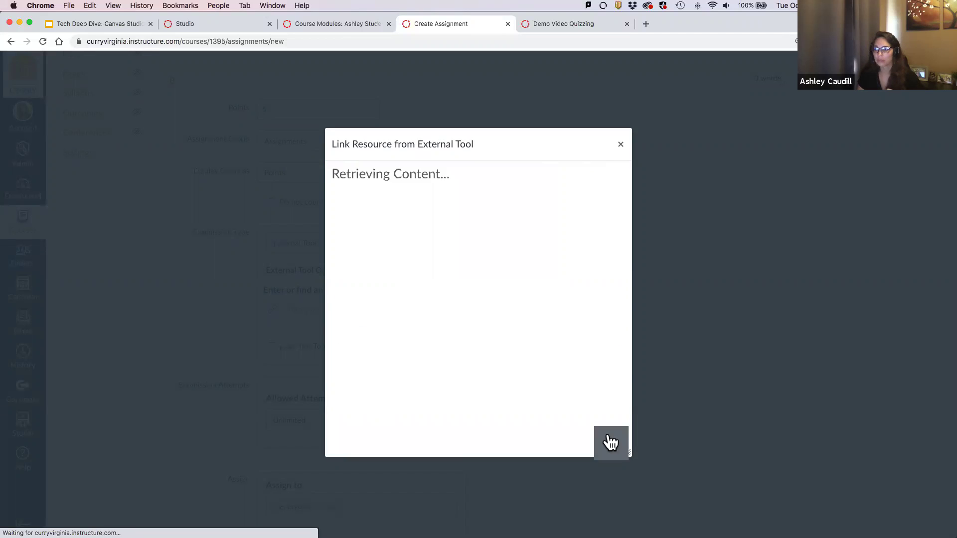
{"action": "left_click", "coordinate": [569, 390]}
{"action": "scroll", "coordinate": [558, 379], "scroll_direction": "down", "scroll_amount": 5}
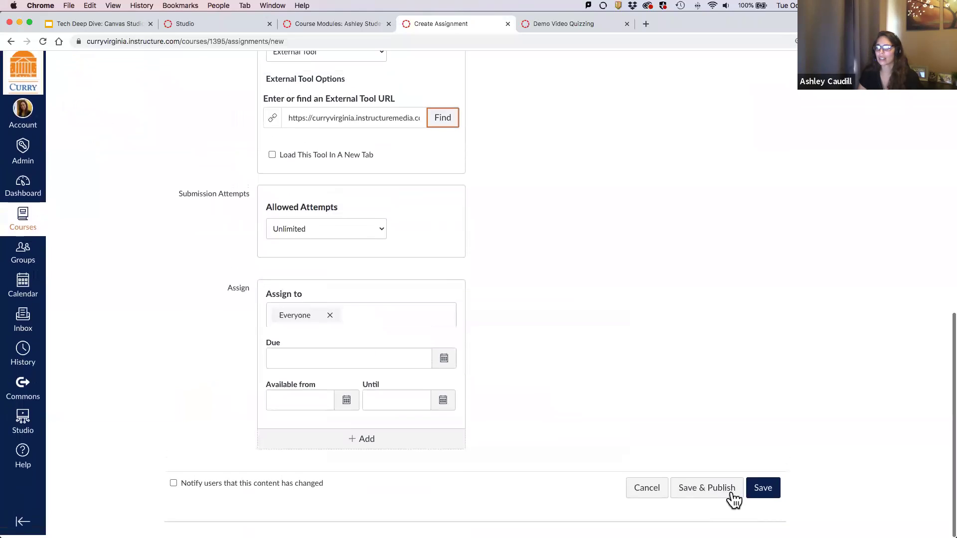
{"action": "left_click", "coordinate": [713, 495]}
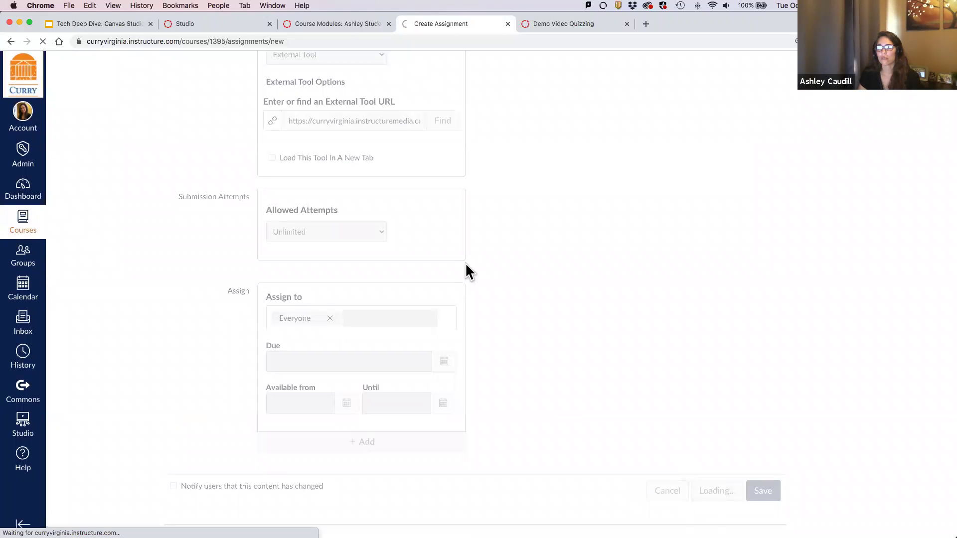
Open the Demo Video Quizzing assignment from the course modules and view the submitting student's grade in SpeedGrader
{"action": "left_click", "coordinate": [327, 20]}
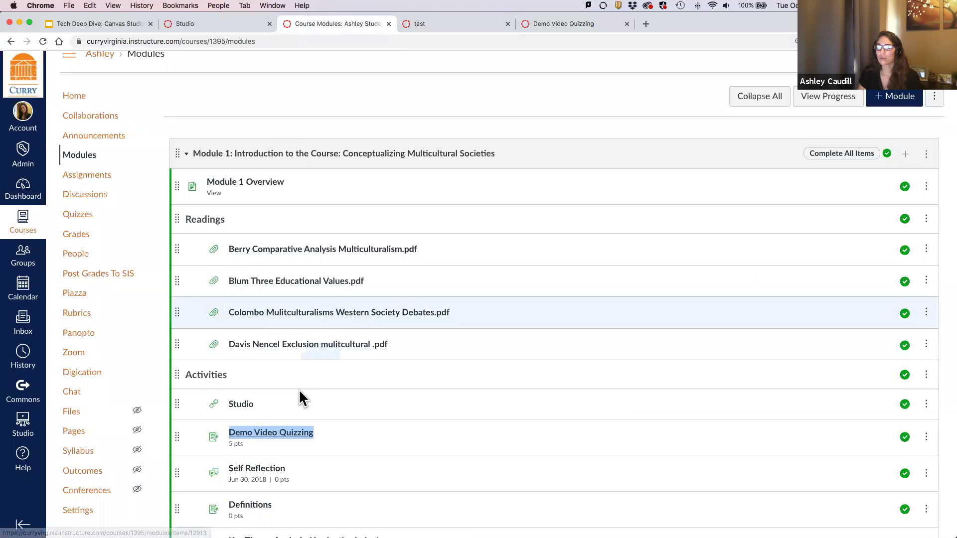
{"action": "left_click", "coordinate": [293, 434]}
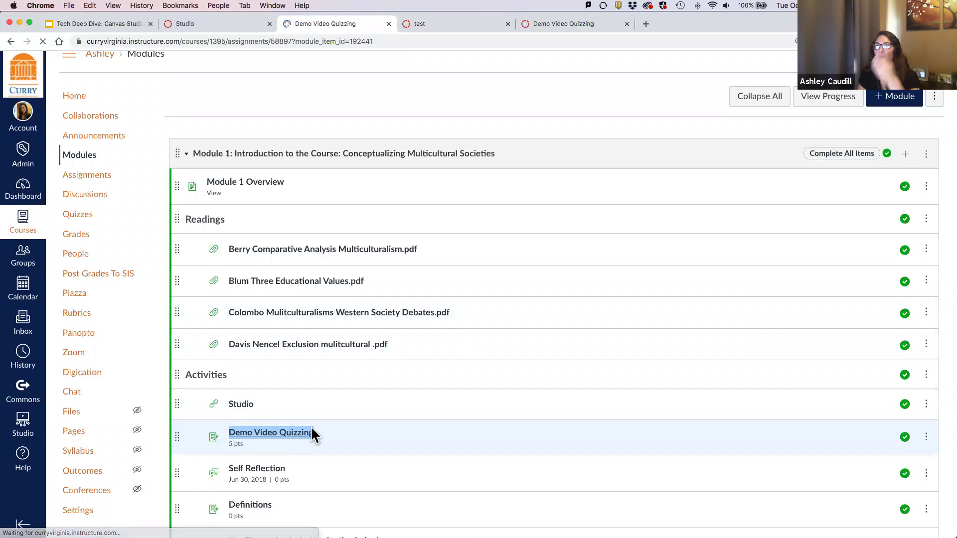
{"action": "left_click", "coordinate": [833, 139]}
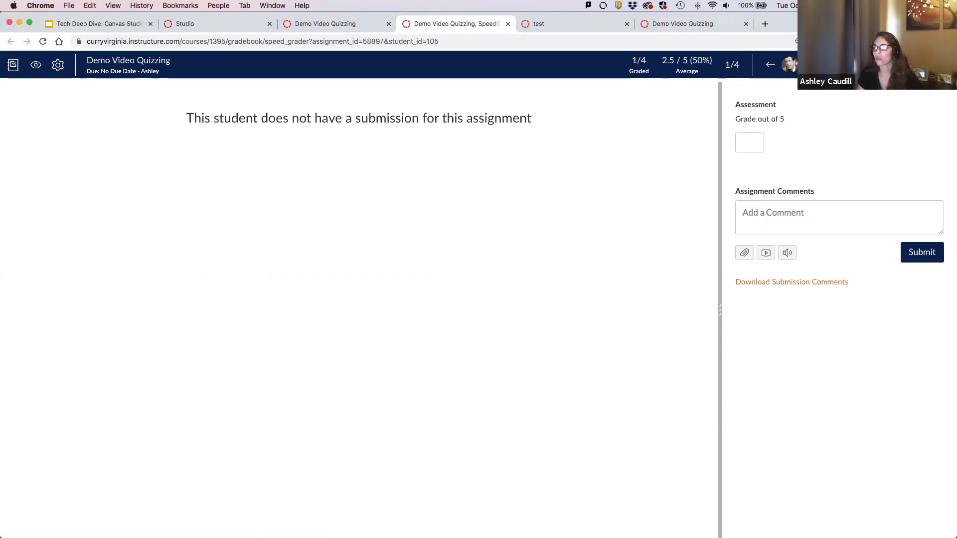
{"action": "left_click", "coordinate": [838, 65]}
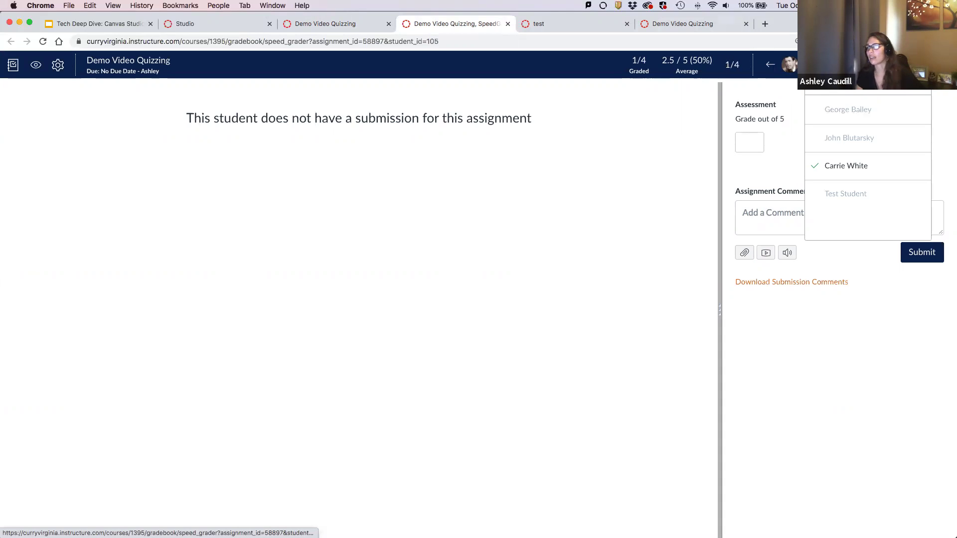
{"action": "left_click", "coordinate": [851, 165]}
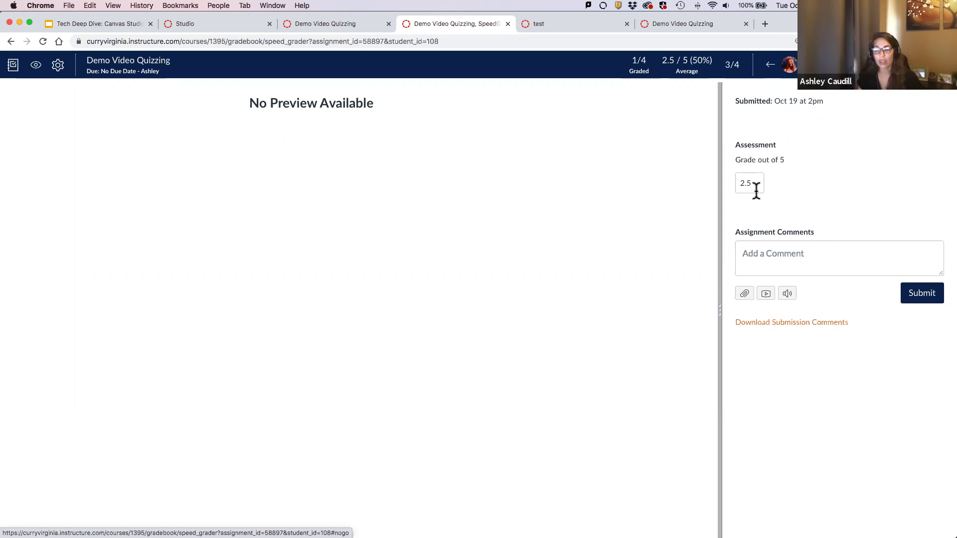
Go back to the course modules and reopen the Demo Video Quizzing assignment from Module 1's activities
{"action": "left_click", "coordinate": [205, 24]}
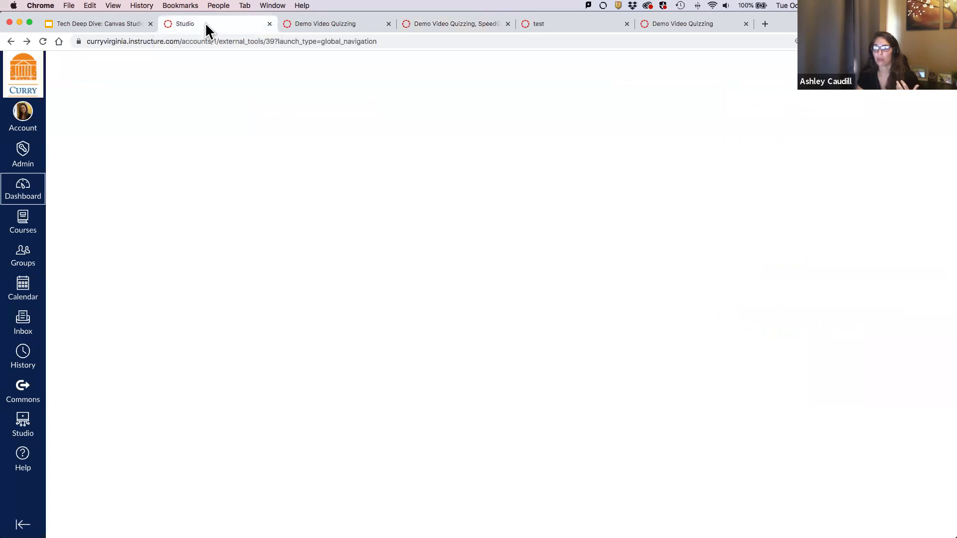
{"action": "left_click", "coordinate": [309, 24]}
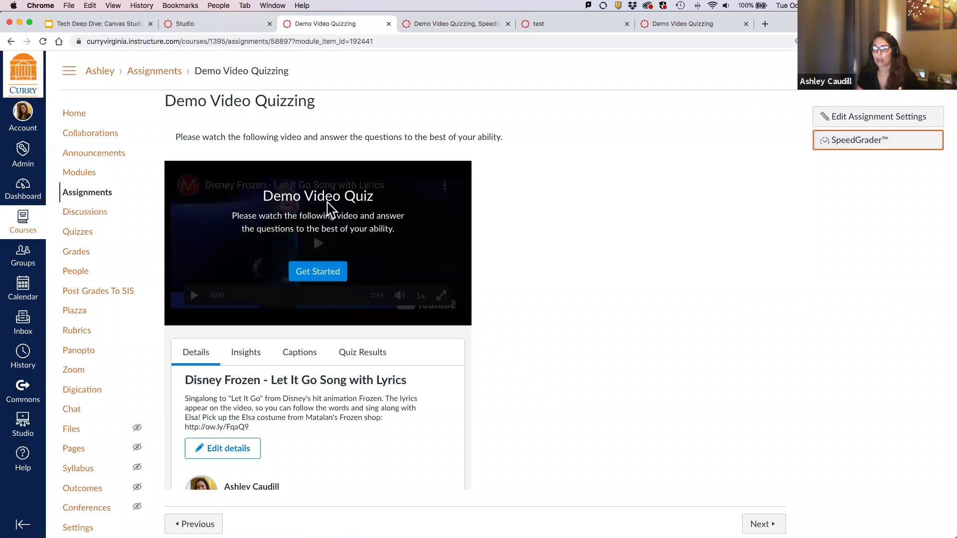
{"action": "left_click", "coordinate": [80, 174]}
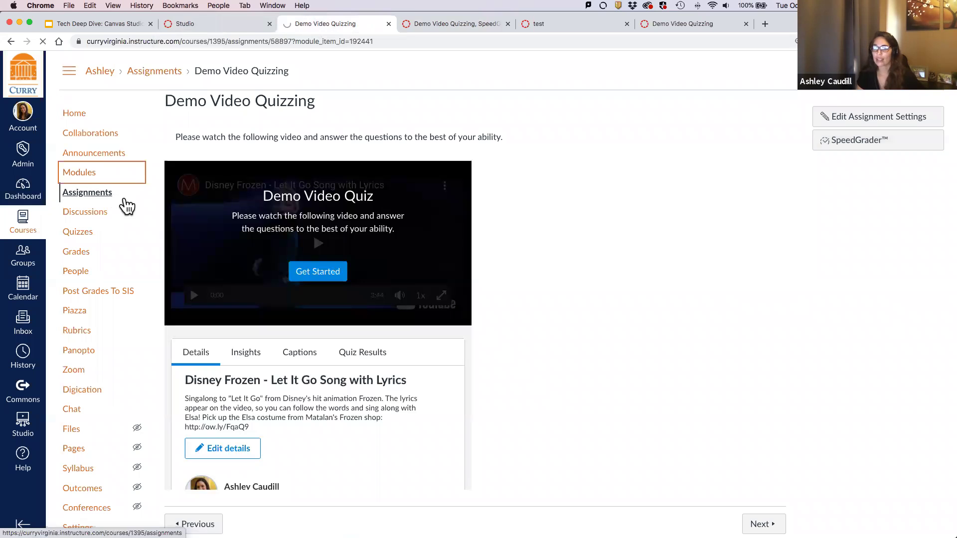
{"action": "scroll", "coordinate": [461, 212], "scroll_direction": "down", "scroll_amount": 5}
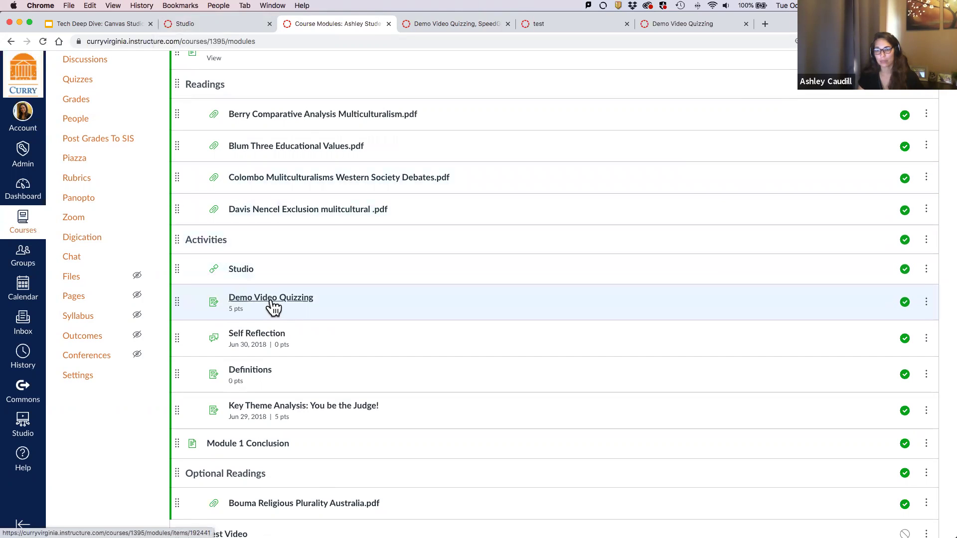
{"action": "left_click", "coordinate": [272, 300]}
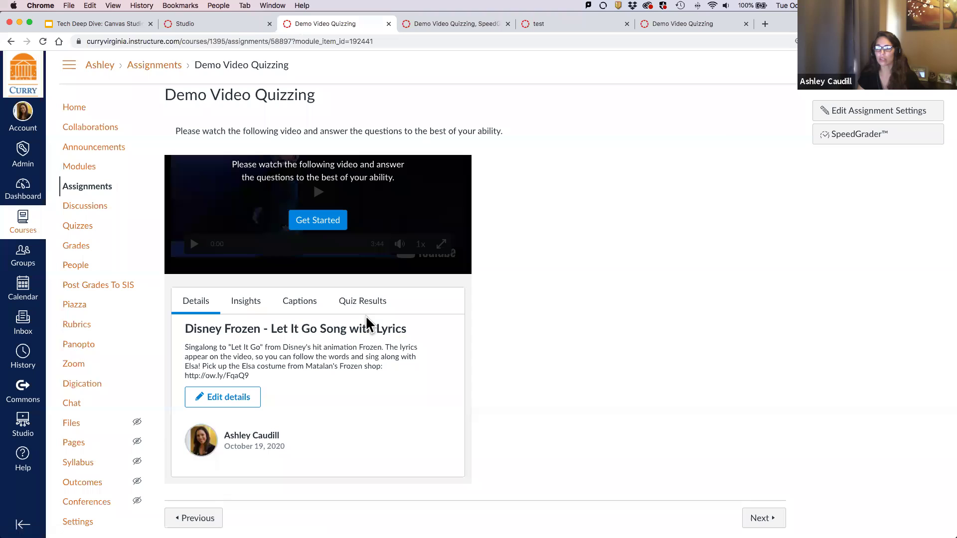
Show the quiz results for the Demo Video Quiz and look over the Item Analysis report
{"action": "left_click", "coordinate": [366, 302]}
{"action": "scroll", "coordinate": [331, 316], "scroll_direction": "down", "scroll_amount": 10}
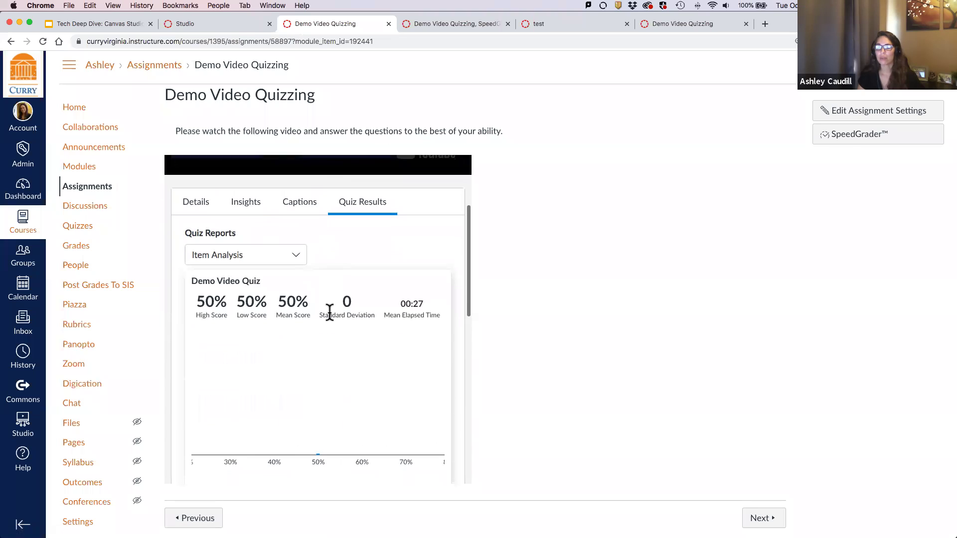
{"action": "scroll", "coordinate": [330, 313], "scroll_direction": "down", "scroll_amount": 5}
{"action": "scroll", "coordinate": [330, 313], "scroll_direction": "up", "scroll_amount": 5}
{"action": "scroll", "coordinate": [330, 313], "scroll_direction": "up", "scroll_amount": 5}
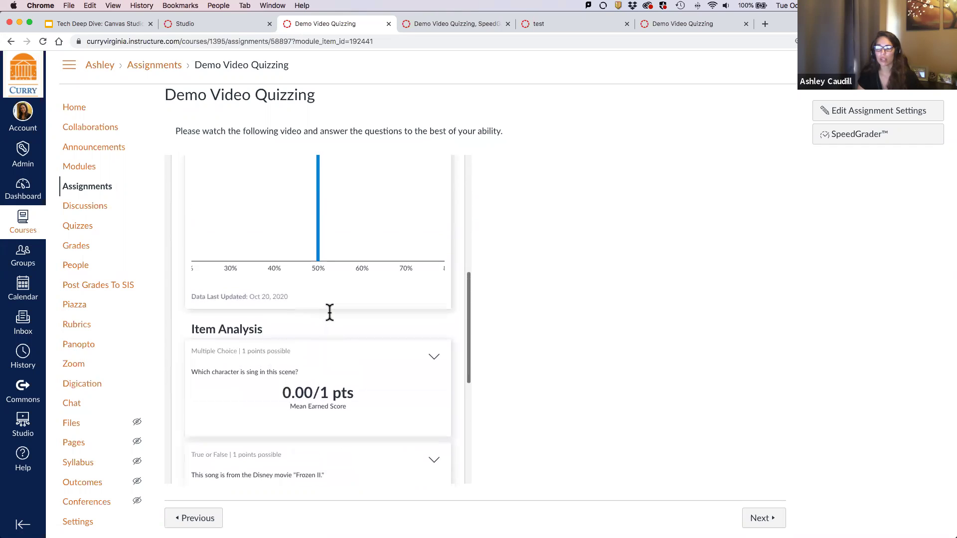
Change the quiz report to Student Results and check the student's attempt, grade, time and submission date
{"action": "left_click", "coordinate": [246, 243]}
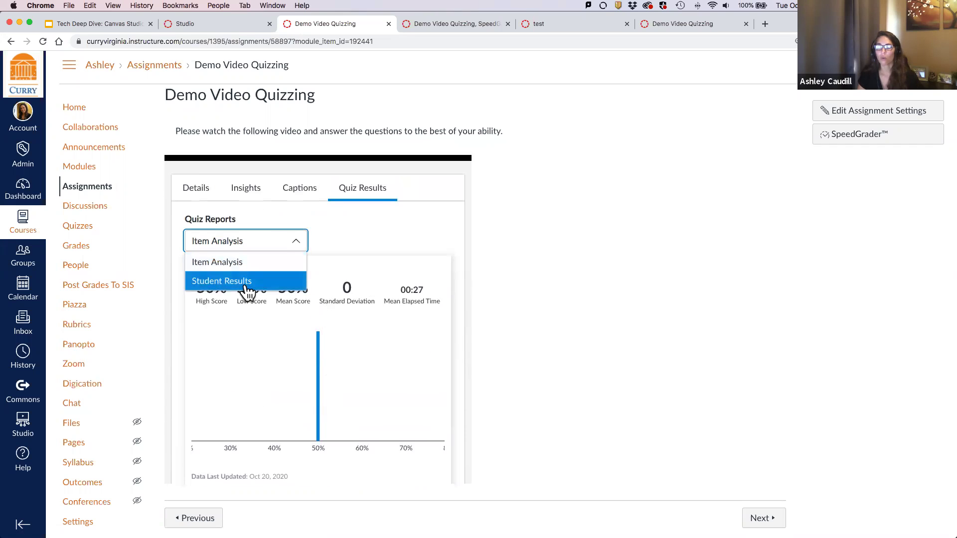
{"action": "left_click", "coordinate": [245, 283]}
{"action": "scroll", "coordinate": [418, 287], "scroll_direction": "down", "scroll_amount": 2}
{"action": "scroll", "coordinate": [416, 286], "scroll_direction": "up", "scroll_amount": 2}
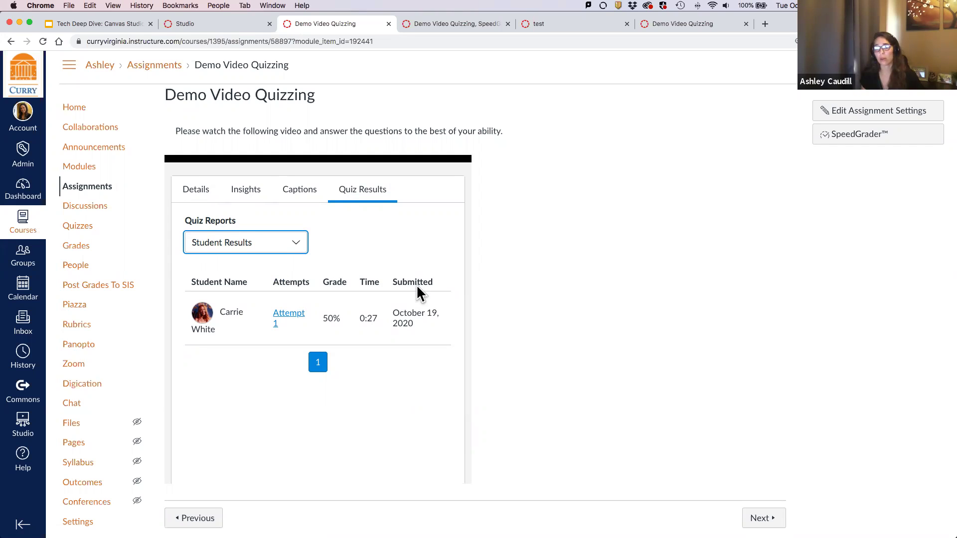
Return the quiz report to Item Analysis and review the score statistics and distribution chart
{"action": "left_click", "coordinate": [229, 244]}
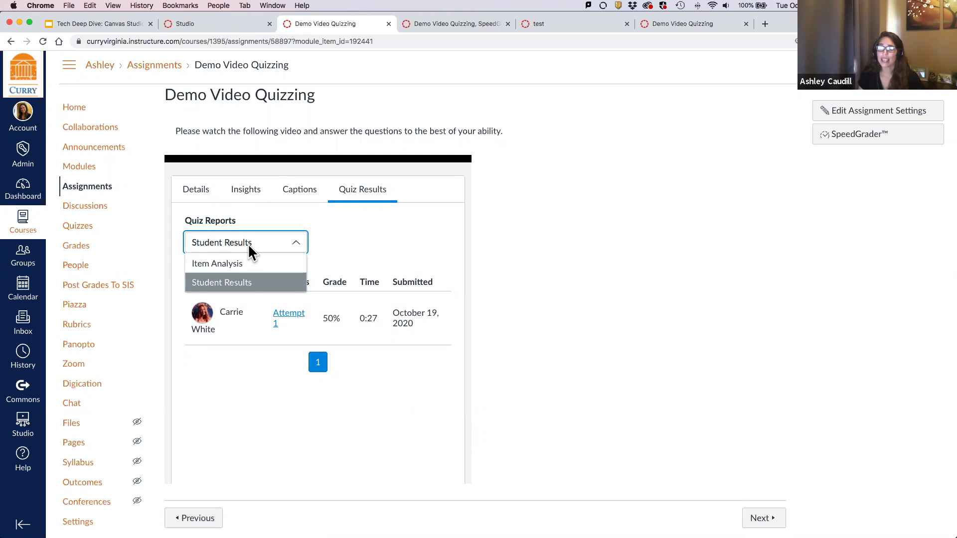
{"action": "left_click", "coordinate": [232, 265]}
{"action": "scroll", "coordinate": [310, 272], "scroll_direction": "down", "scroll_amount": 2}
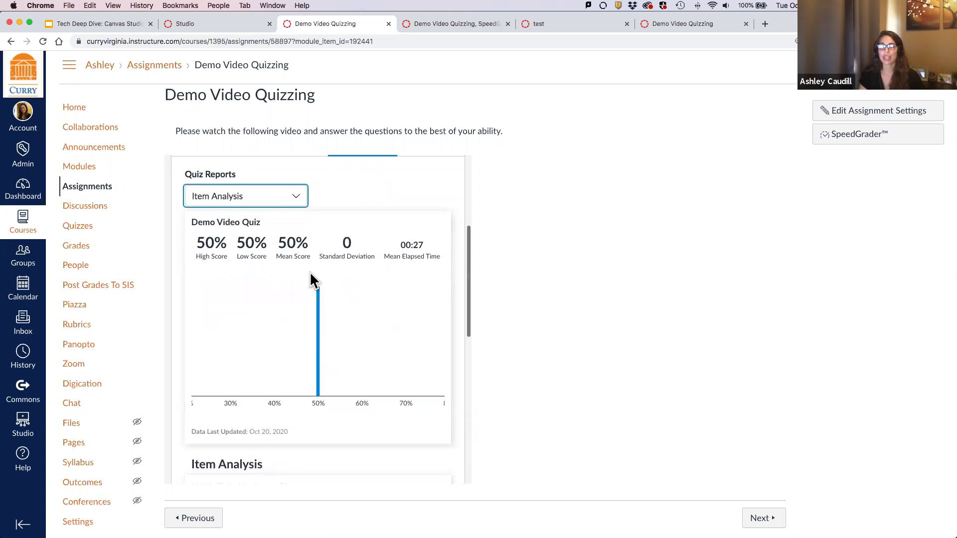
Switch to the Google Slides deck and present slide 13, "Things to Remember", in full screen
{"action": "left_click", "coordinate": [77, 24]}
{"action": "scroll", "coordinate": [64, 310], "scroll_direction": "down", "scroll_amount": 3}
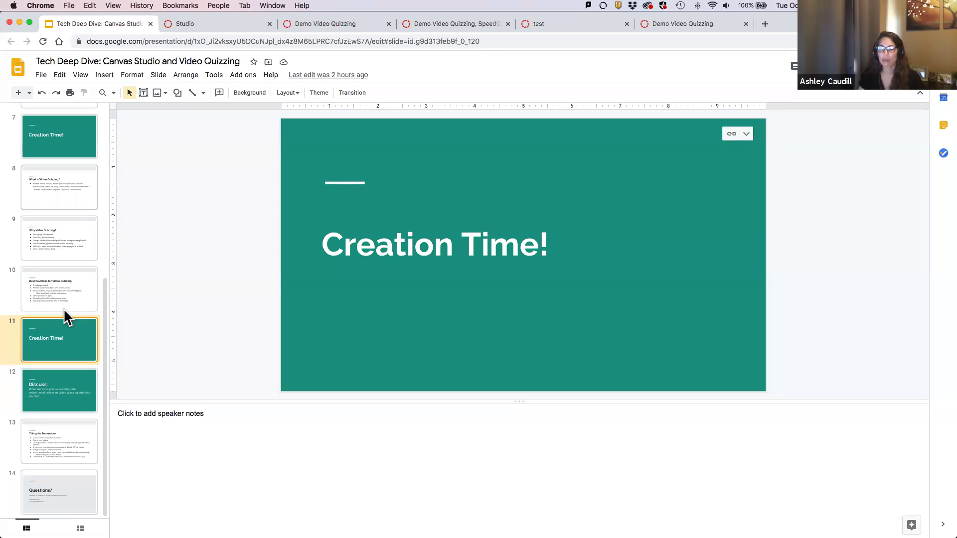
{"action": "left_click", "coordinate": [62, 438]}
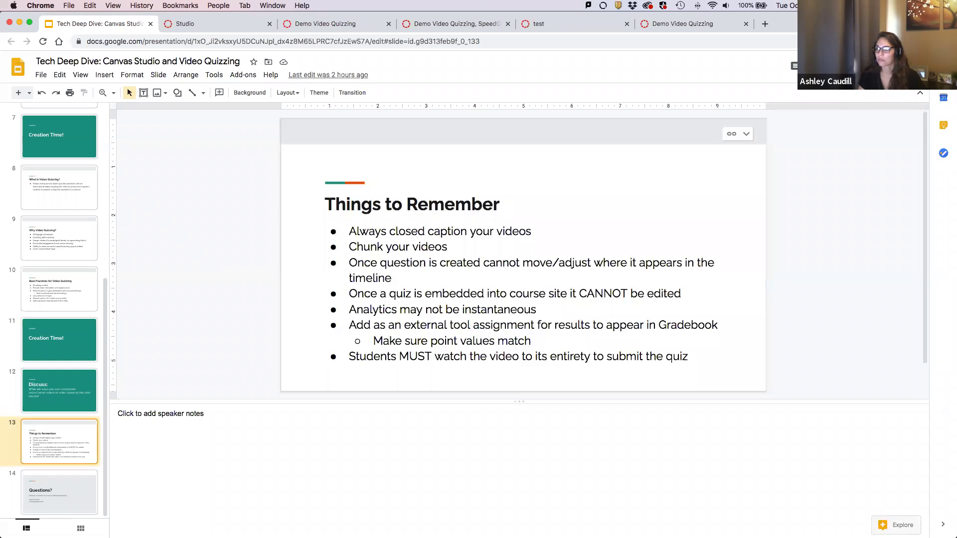
{"action": "left_click", "coordinate": [843, 65]}
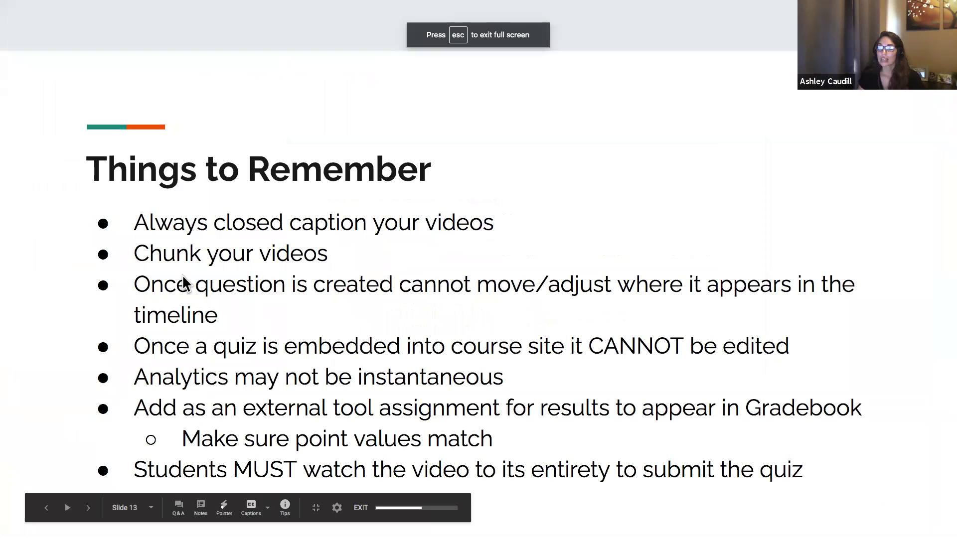